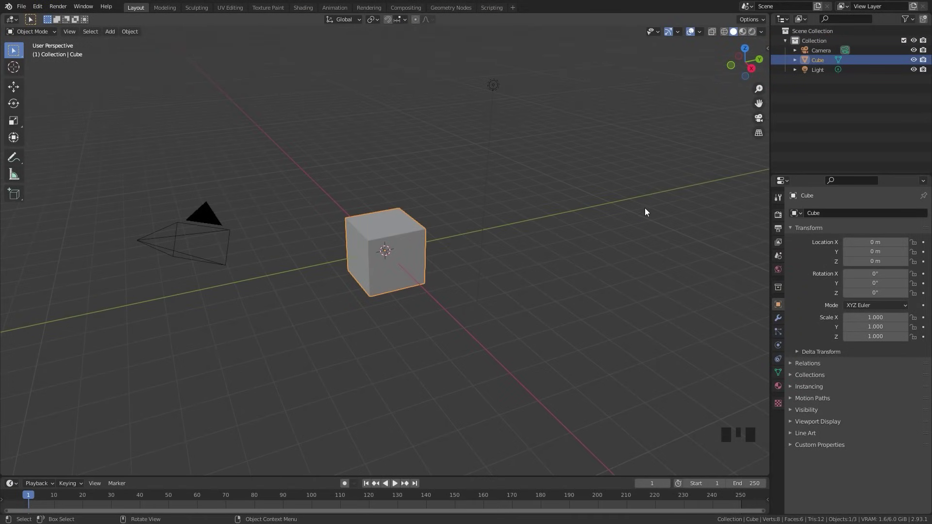
Step: Delete the default cube and add a new mesh cube at the world origin
{"action": "key", "text": "x"}
{"action": "left_click", "coordinate": [623, 196]}
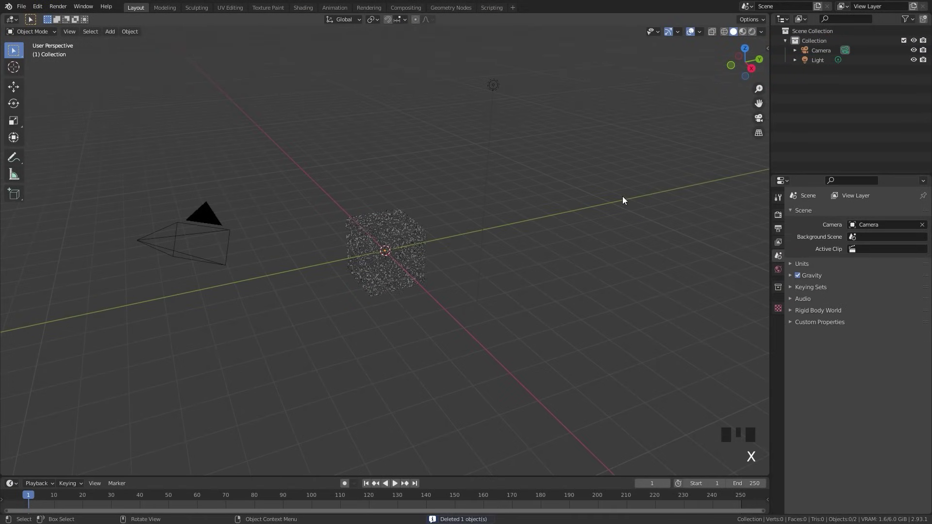
{"action": "key", "text": "shift+a"}
{"action": "mouse_move", "coordinate": [600, 196]}
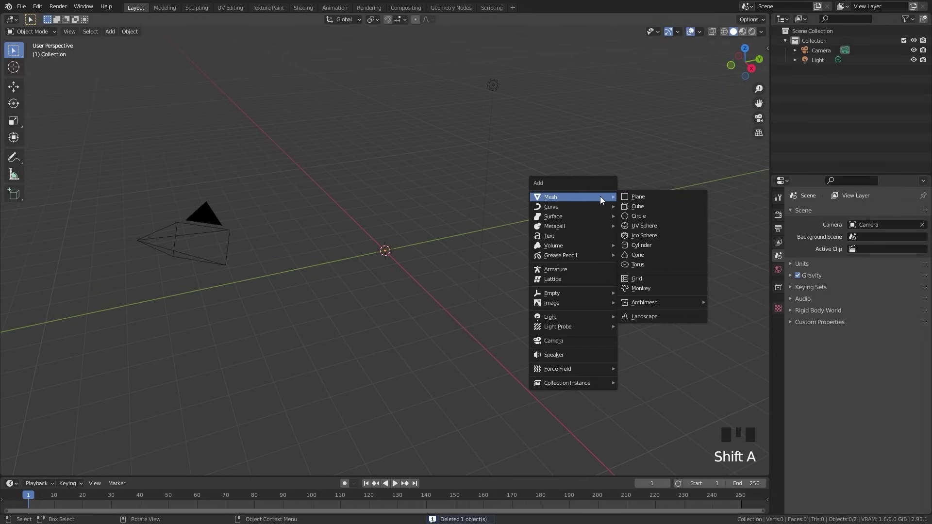
{"action": "left_click", "coordinate": [650, 207]}
{"action": "middle_click_drag", "start_coordinate": [610, 209], "coordinate": [497, 185]}
{"action": "scroll", "coordinate": [497, 186], "scroll_direction": "up", "scroll_amount": 1}
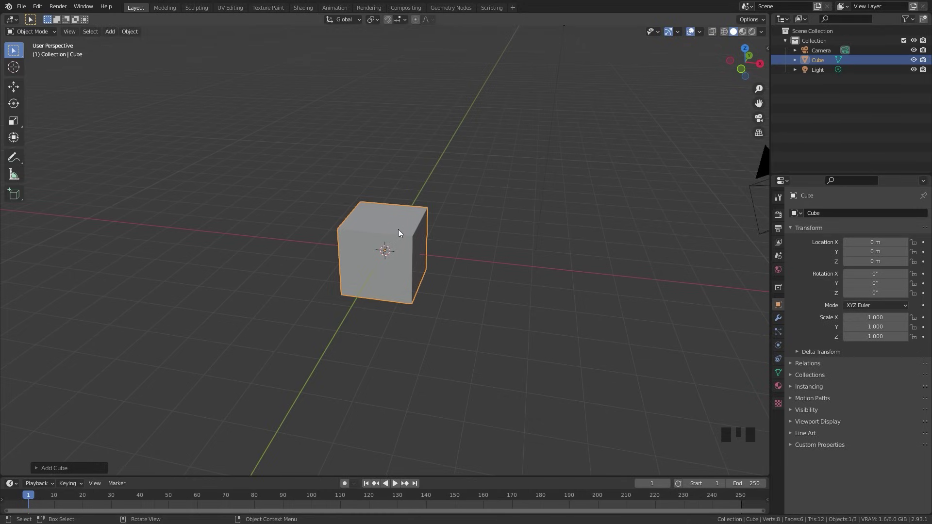
Step: Set the new cube's dimensions to 0.2 m on X and 0.05 m on Z to form a thin slab
{"action": "key", "text": "n"}
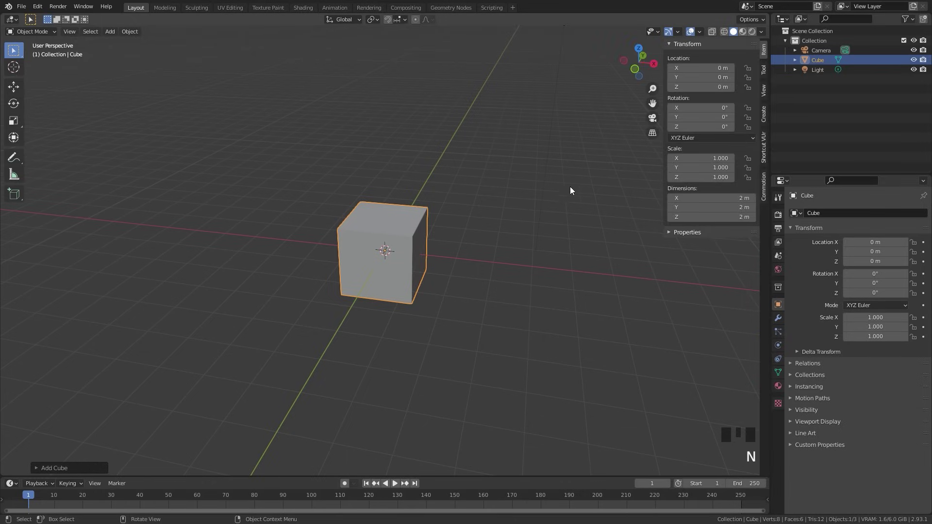
{"action": "scroll", "coordinate": [420, 227], "scroll_direction": "up", "scroll_amount": 3}
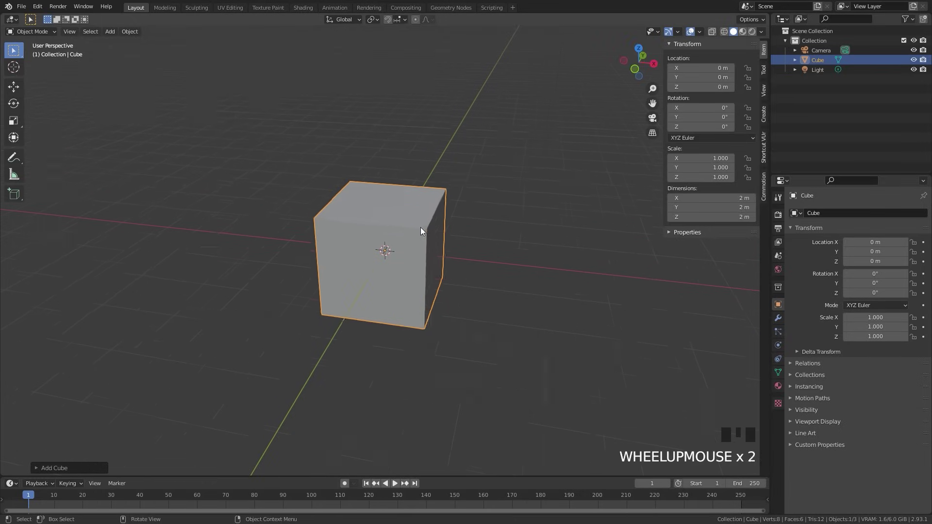
{"action": "left_click", "coordinate": [711, 197]}
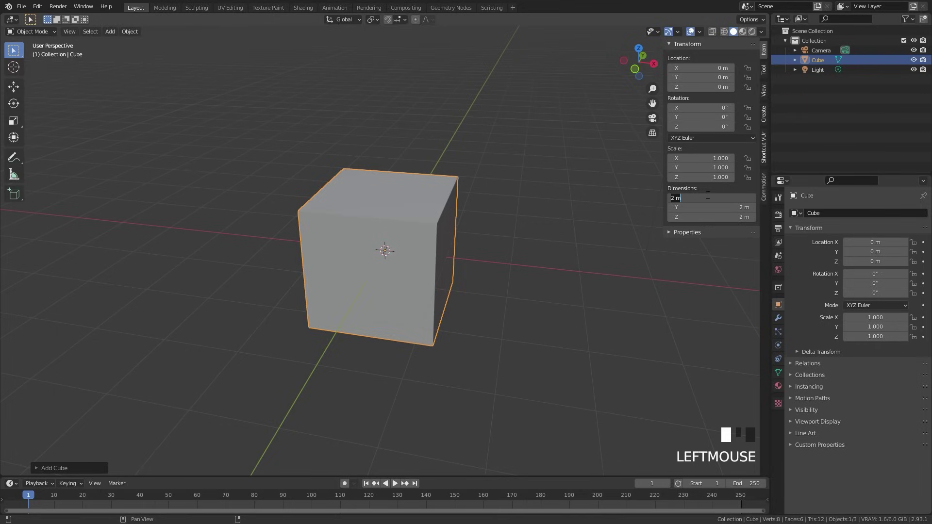
{"action": "key", "text": "BackSpace"}
{"action": "type", "text": ".2"}
{"action": "key", "text": "Return"}
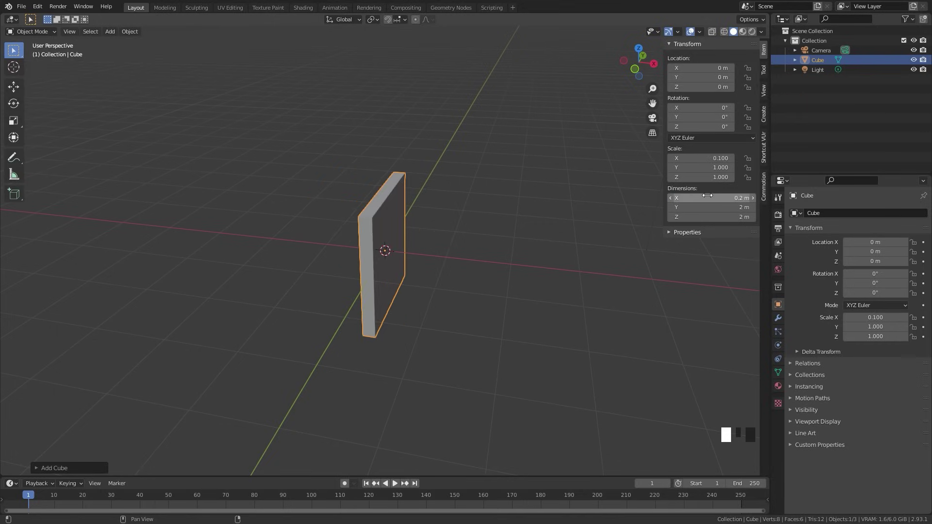
{"action": "double_click", "coordinate": [707, 217]}
{"action": "key", "text": "BackSpace"}
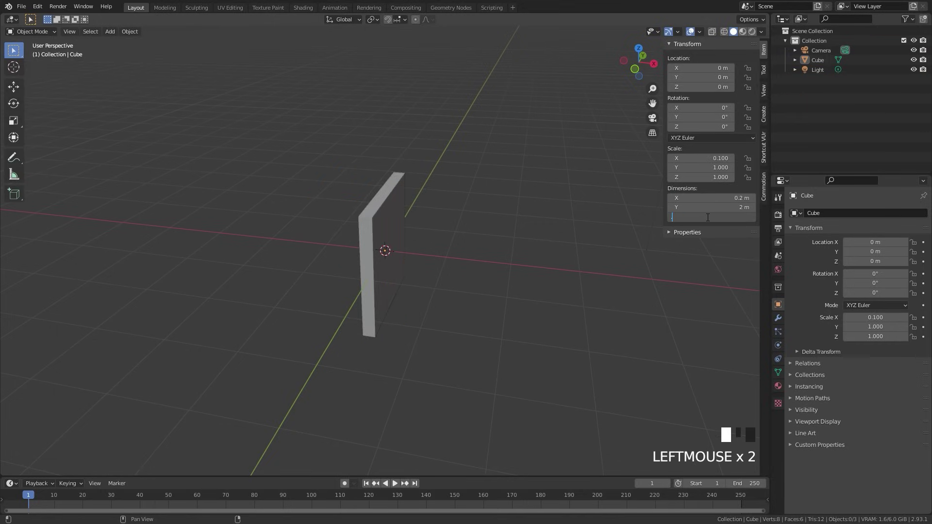
{"action": "type", "text": ".05"}
{"action": "key", "text": "Return"}
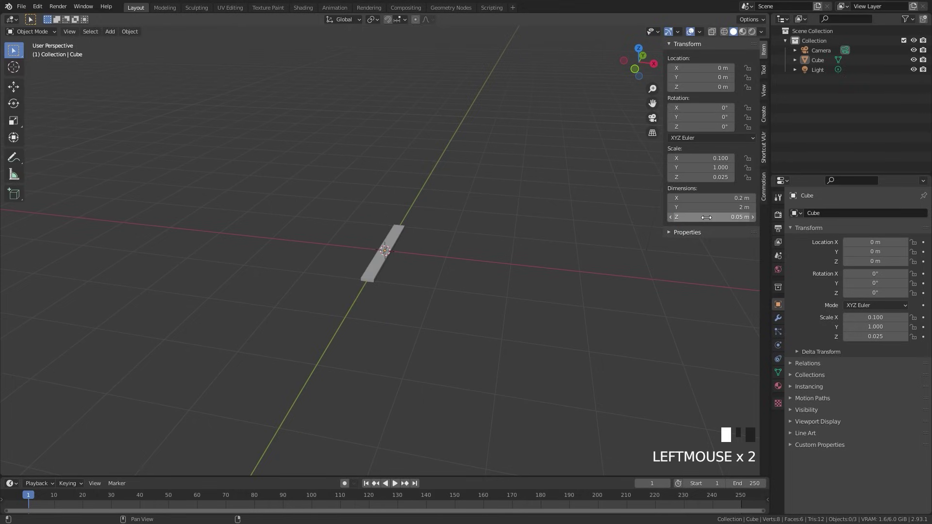
Step: Duplicate the thin slab in place, keeping the copy at the original's location
{"action": "left_click", "coordinate": [395, 245]}
{"action": "scroll", "coordinate": [388, 269], "scroll_direction": "up", "scroll_amount": 3}
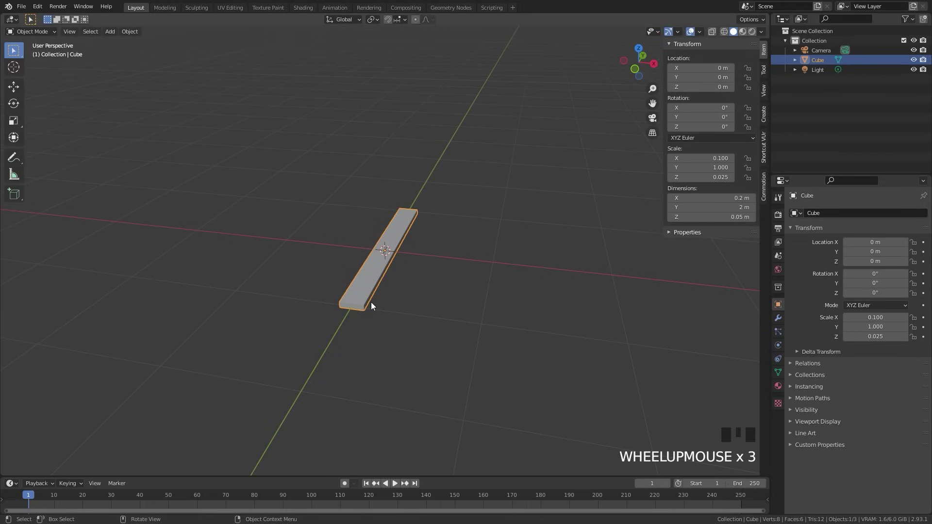
{"action": "key", "text": "KP_7"}
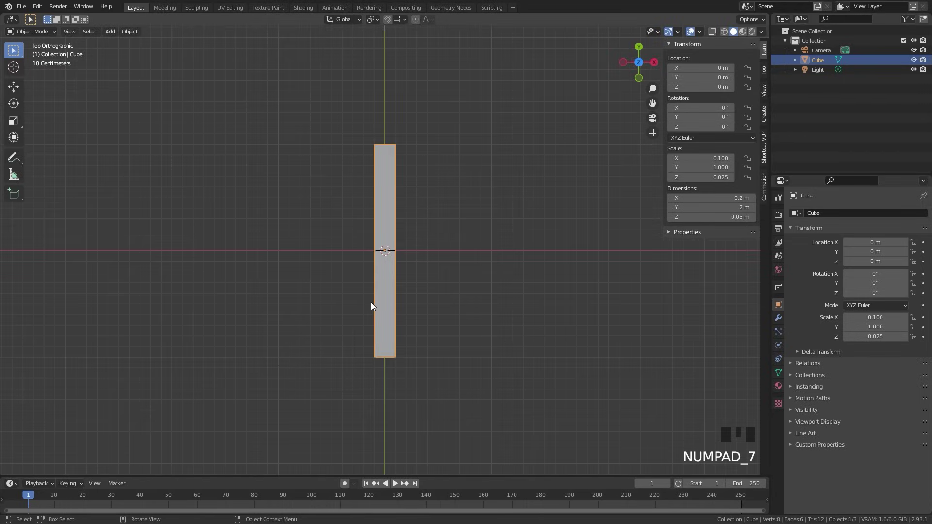
{"action": "scroll", "coordinate": [385, 289], "scroll_direction": "up", "scroll_amount": 3}
{"action": "key", "text": "shift+d"}
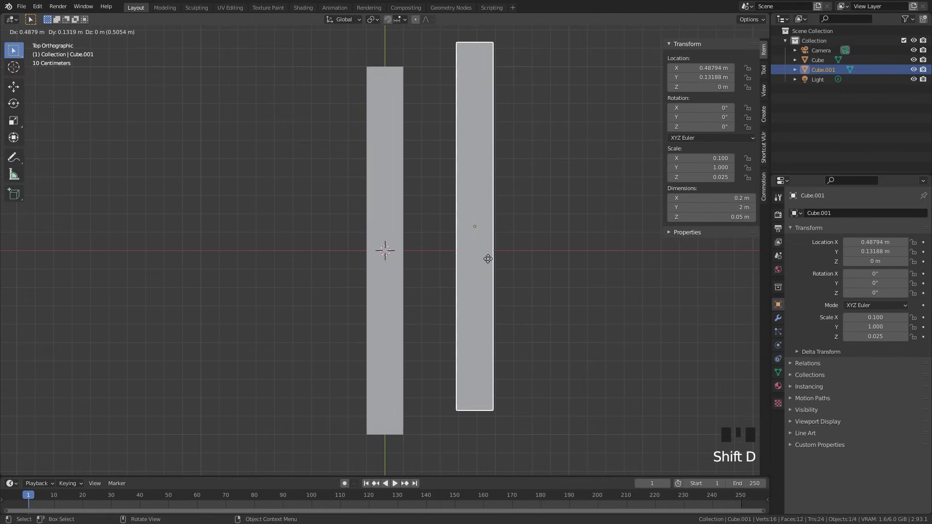
{"action": "right_click", "coordinate": [493, 267]}
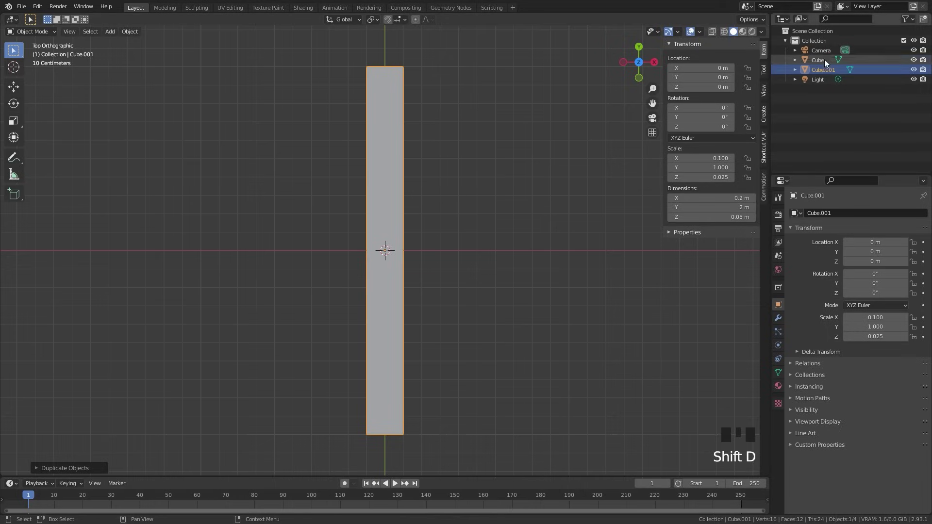
Step: Rename the duplicated slab to Cover R and the original slab to Spine
{"action": "left_click", "coordinate": [819, 71]}
{"action": "double_click", "coordinate": [819, 71]}
{"action": "type", "text": "Cover R"}
{"action": "key", "text": "Return"}
{"action": "left_click", "coordinate": [821, 72]}
{"action": "left_click", "coordinate": [820, 73]}
{"action": "double_click", "coordinate": [821, 72]}
{"action": "type", "text": "Spin"}
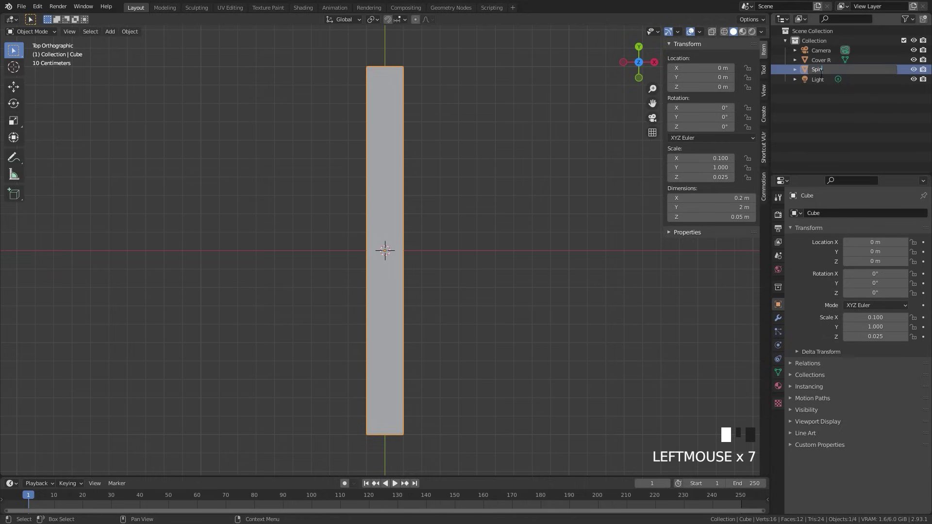
{"action": "type", "text": "e"}
{"action": "key", "text": "Return"}
Step: Set Cover R's X dimension to 1.5 m and move it 0.85 m along X so it sits against the Spine
{"action": "left_click", "coordinate": [825, 61]}
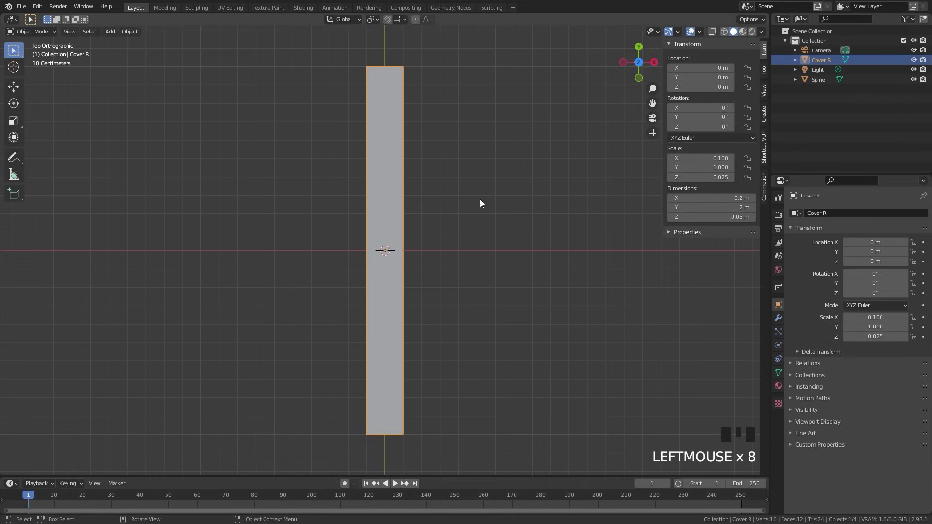
{"action": "left_click", "coordinate": [697, 197]}
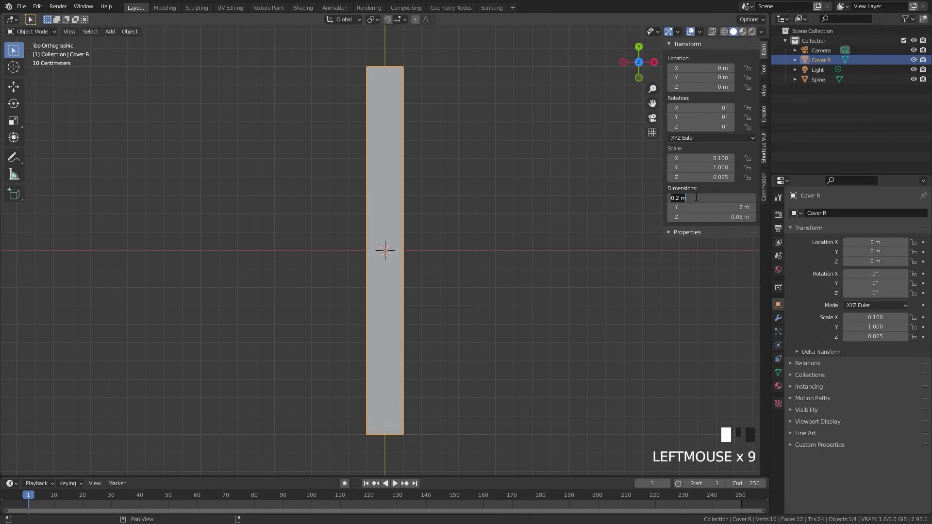
{"action": "type", "text": "1.5"}
{"action": "key", "text": "Return"}
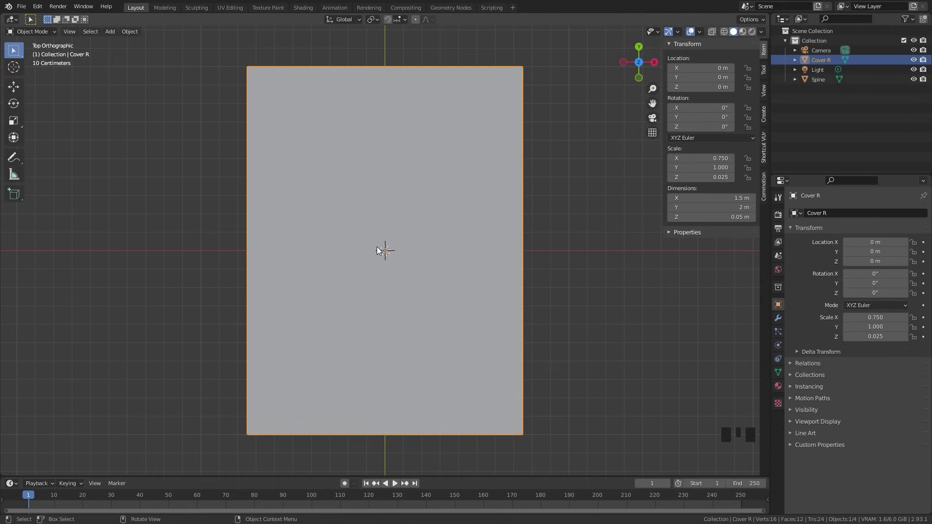
{"action": "key", "text": "g"}
{"action": "key", "text": "x"}
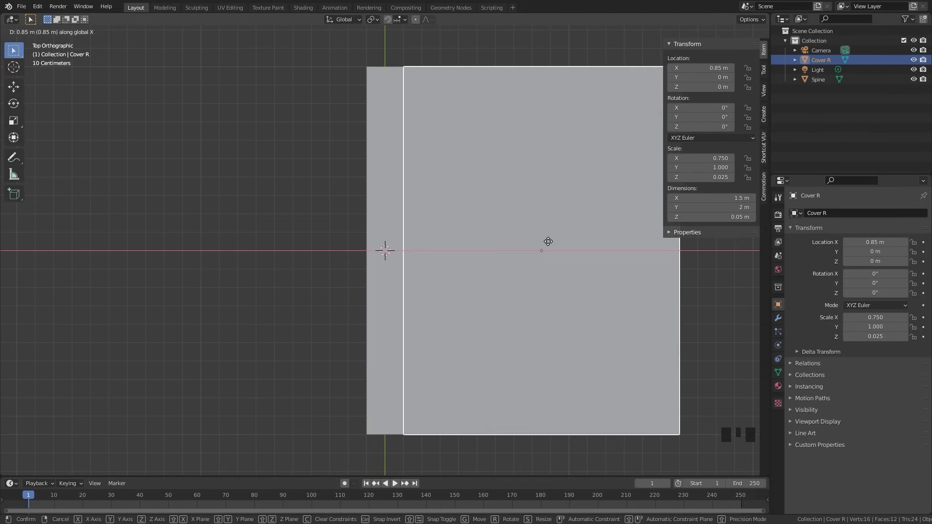
{"action": "left_click", "coordinate": [549, 243]}
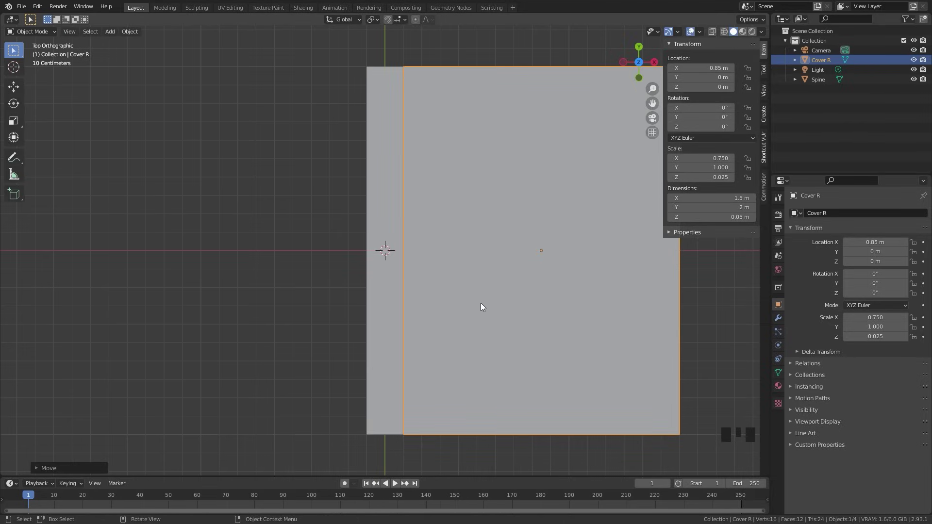
Step: Duplicate Cover R along X to -0.85 m on the other side of the Spine and rename the copy CoverL
{"action": "scroll", "coordinate": [482, 307], "scroll_direction": "down", "scroll_amount": 1}
{"action": "key", "text": "shift+d"}
{"action": "key", "text": "x"}
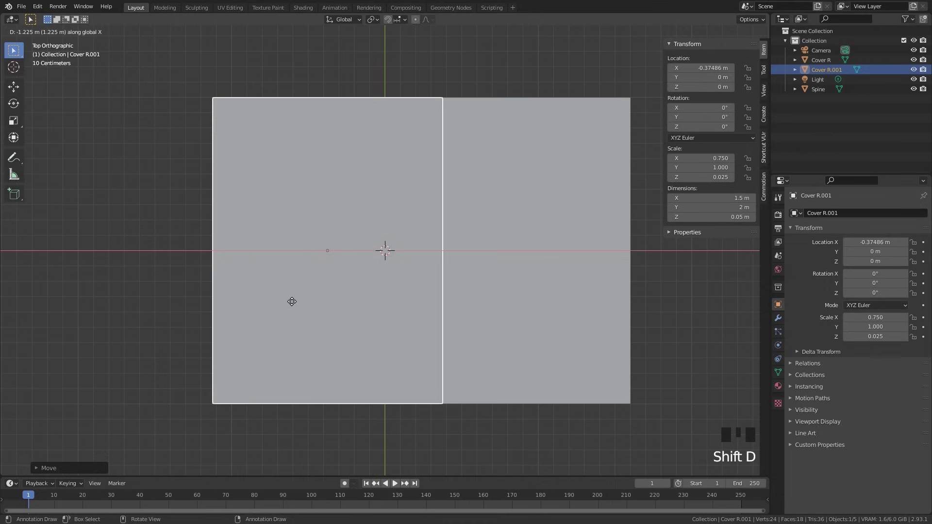
{"action": "left_click", "coordinate": [217, 304]}
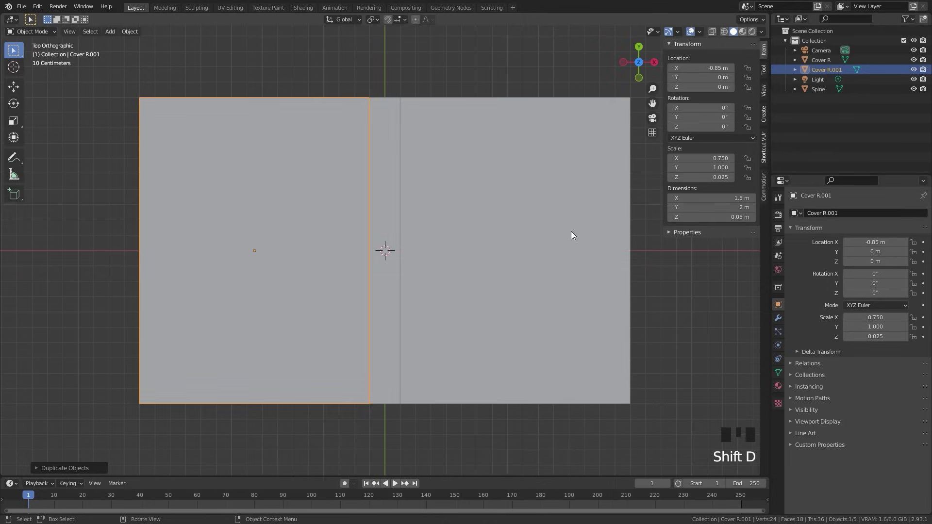
{"action": "triple_click", "coordinate": [826, 69]}
{"action": "type", "text": "Cover"}
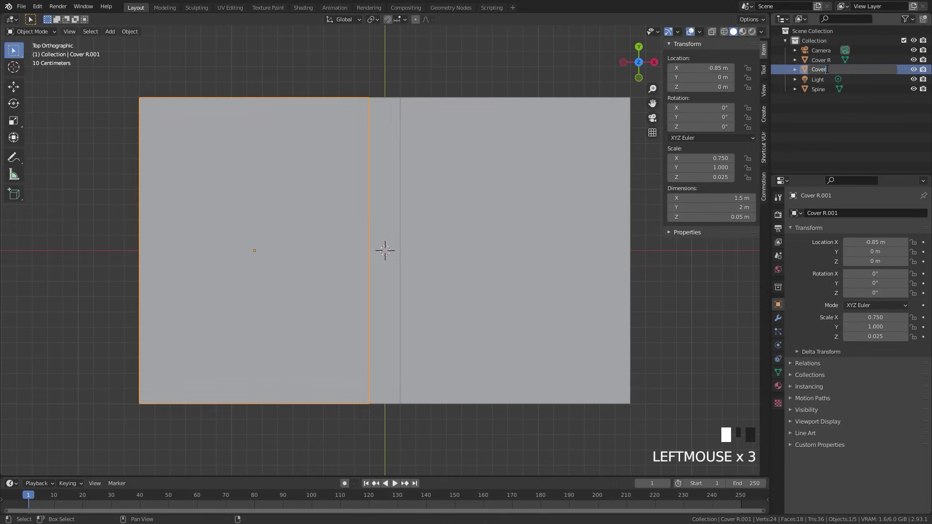
{"action": "type", "text": "L"}
{"action": "key", "text": "Return"}
Step: Snap the 3D cursor to the Spine's upper long edge on the Cover R side
{"action": "middle_click_drag", "start_coordinate": [291, 213], "coordinate": [304, 240]}
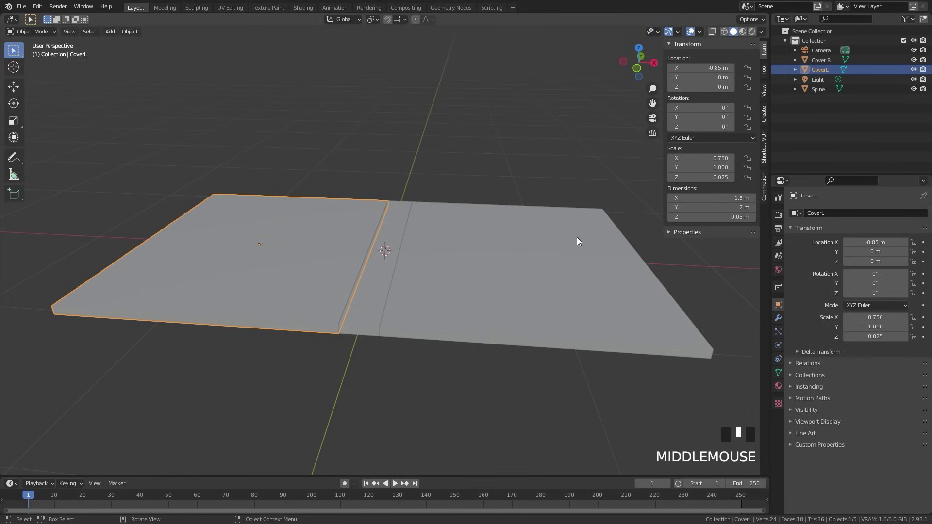
{"action": "middle_click_drag", "start_coordinate": [362, 273], "coordinate": [348, 260]}
{"action": "middle_click_drag", "start_coordinate": [403, 247], "coordinate": [353, 239]}
{"action": "key", "text": "n"}
{"action": "left_click", "coordinate": [373, 273]}
{"action": "left_click", "coordinate": [373, 273]}
{"action": "scroll", "coordinate": [390, 260], "scroll_direction": "up", "scroll_amount": 2}
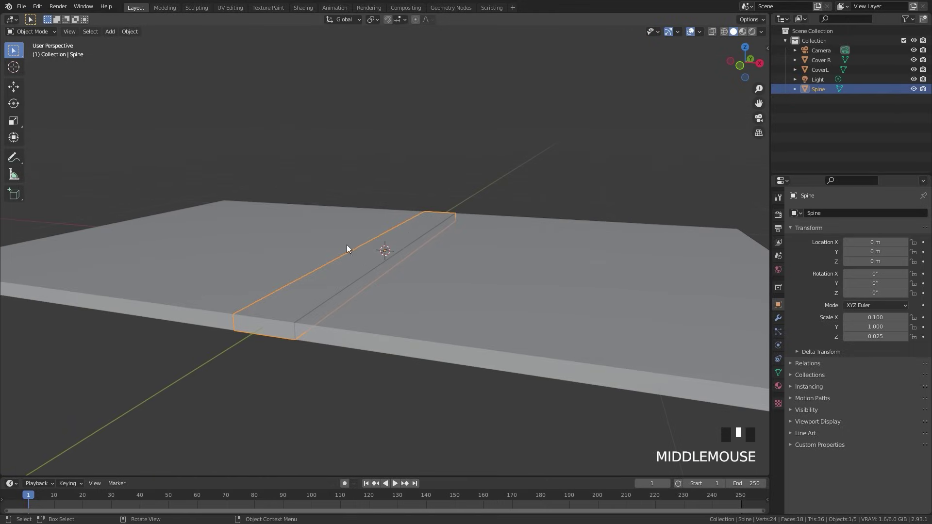
{"action": "scroll", "coordinate": [371, 248], "scroll_direction": "up", "scroll_amount": 2}
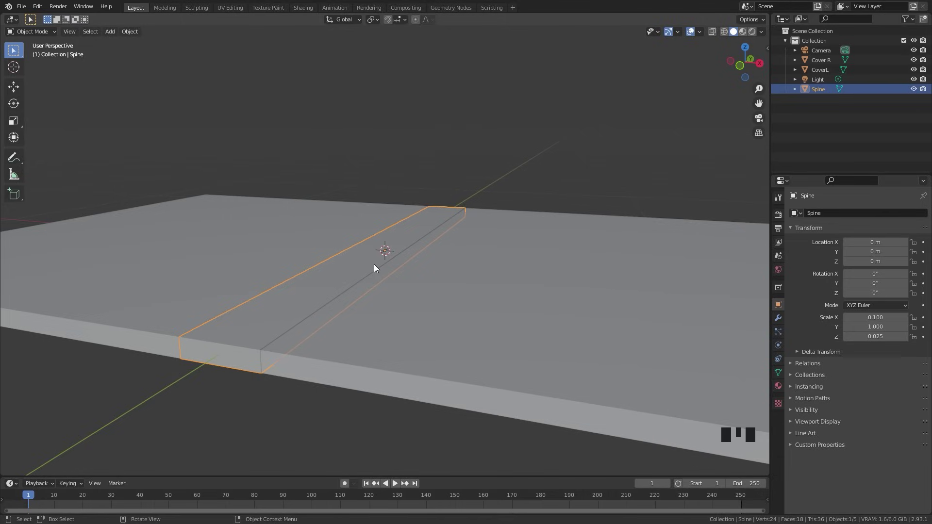
{"action": "key", "text": "Tab"}
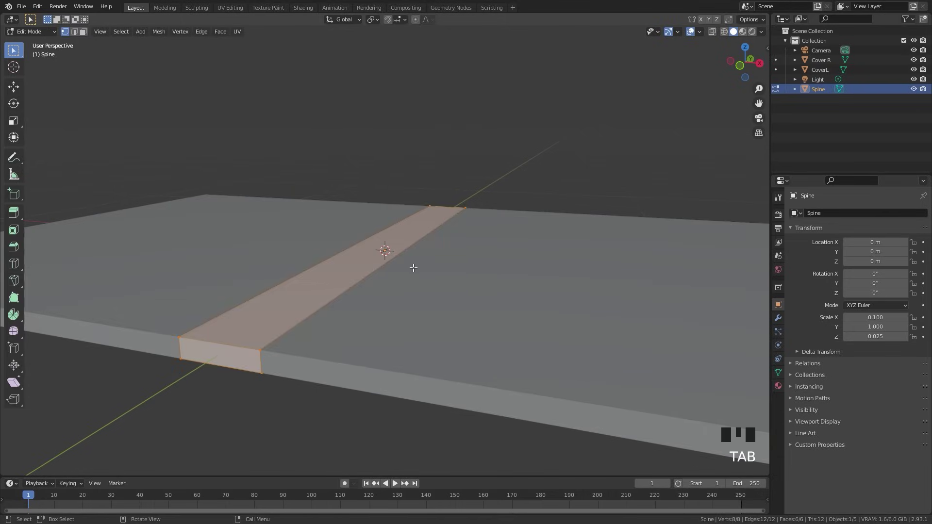
{"action": "left_click", "coordinate": [75, 32]}
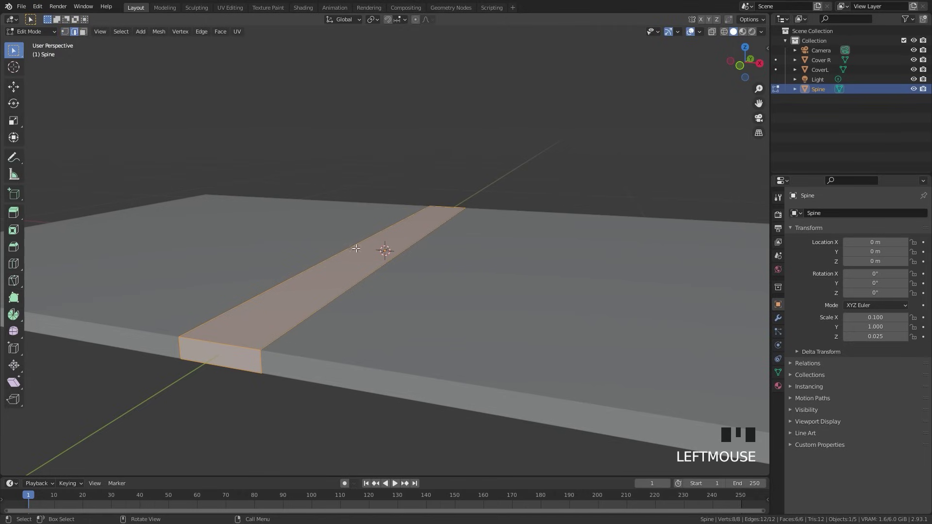
{"action": "double_click", "coordinate": [374, 265]}
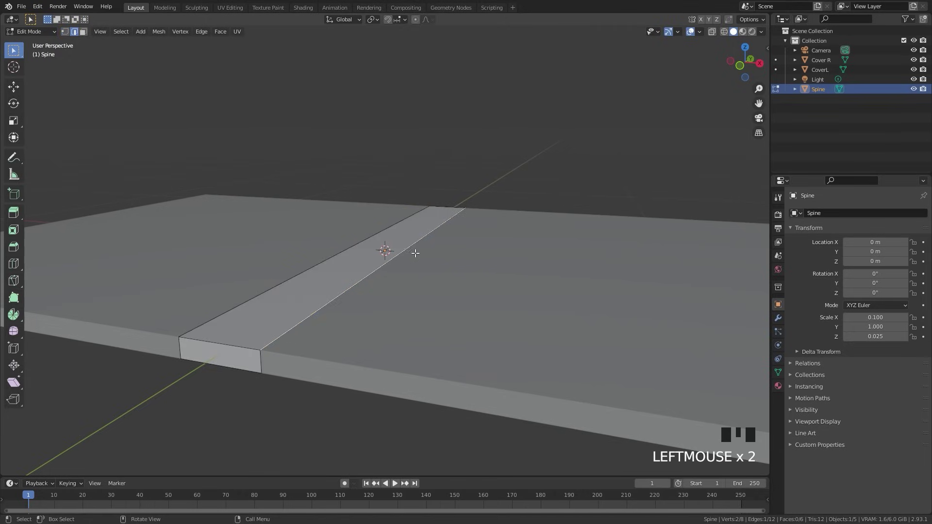
{"action": "key", "text": "shift+s"}
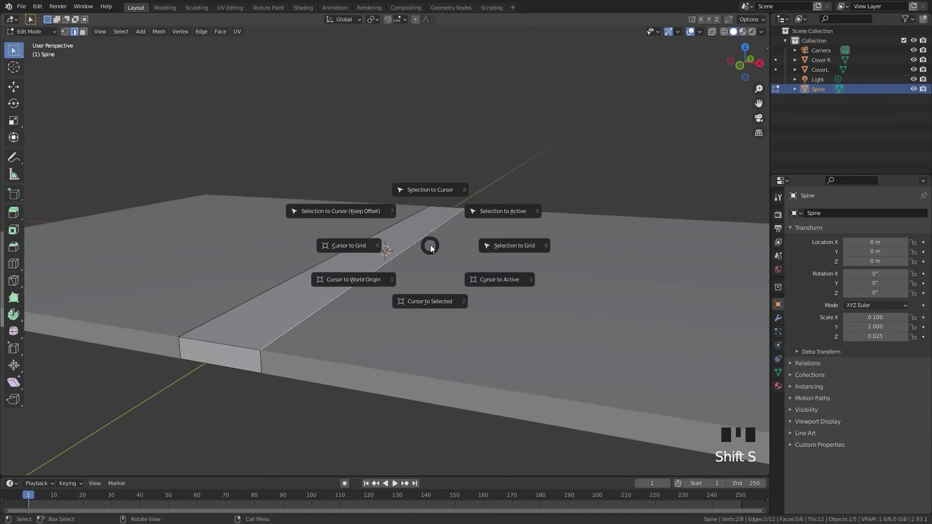
{"action": "left_click", "coordinate": [421, 302]}
{"action": "key", "text": "Tab"}
Step: Add a Single Arrow empty at the 3D cursor on the Spine's edge
{"action": "middle_click_drag", "start_coordinate": [387, 229], "coordinate": [416, 226]}
{"action": "key", "text": "shift+a"}
{"action": "mouse_move", "coordinate": [417, 226]}
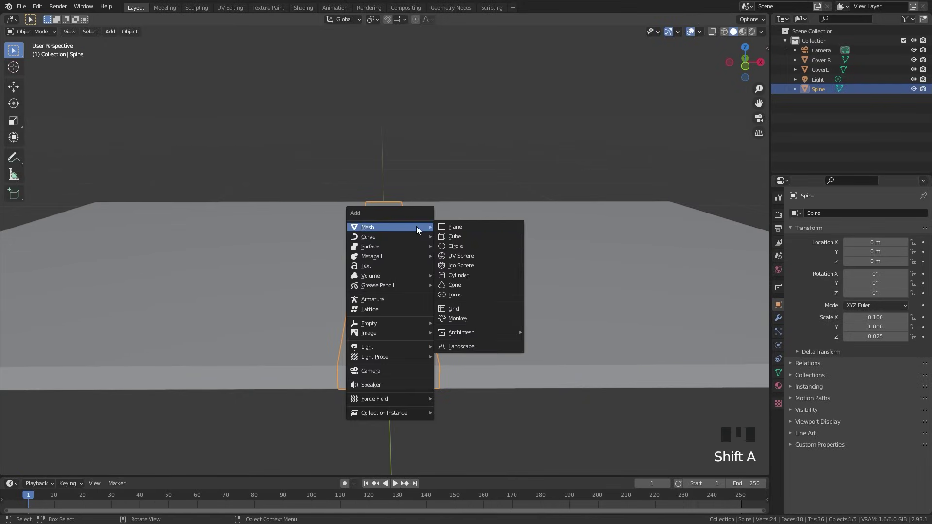
{"action": "mouse_move", "coordinate": [376, 324]}
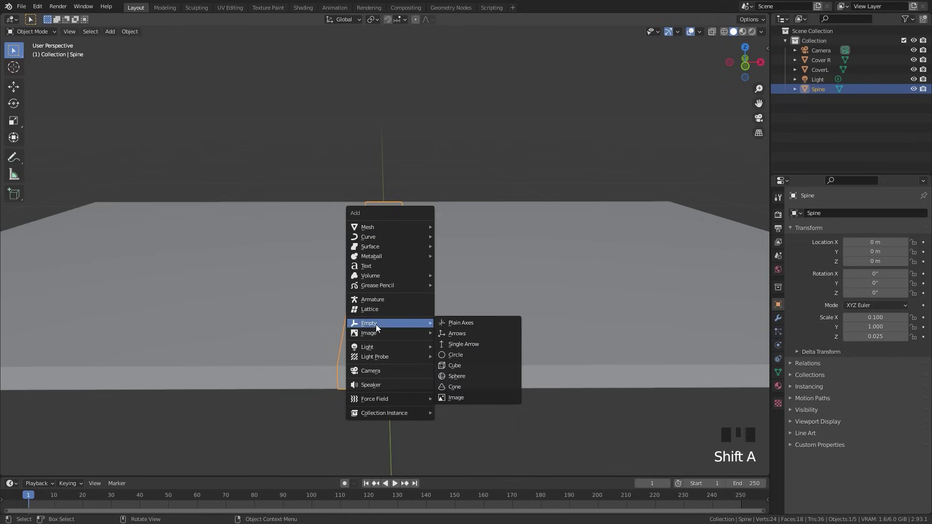
{"action": "left_click", "coordinate": [453, 344]}
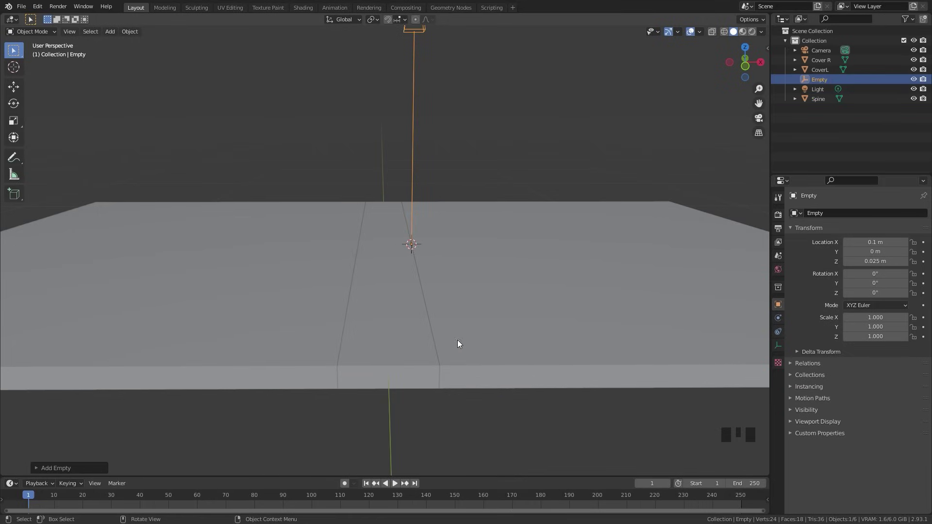
Step: Scale the arrow empty down to a fraction of its size and apply its scale
{"action": "key", "text": "s"}
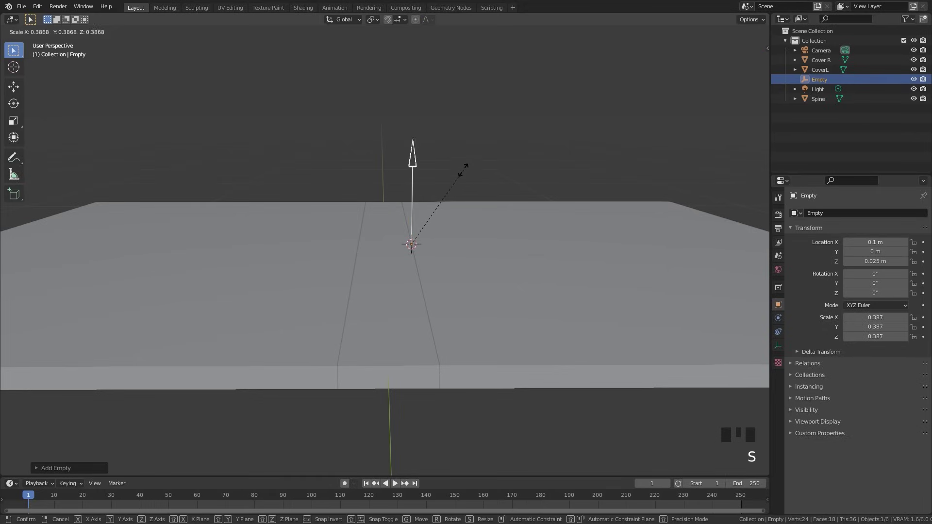
{"action": "left_click", "coordinate": [442, 209]}
{"action": "key", "text": "ctrl+a"}
{"action": "left_click", "coordinate": [424, 217]}
{"action": "key", "text": "ctrl+a"}
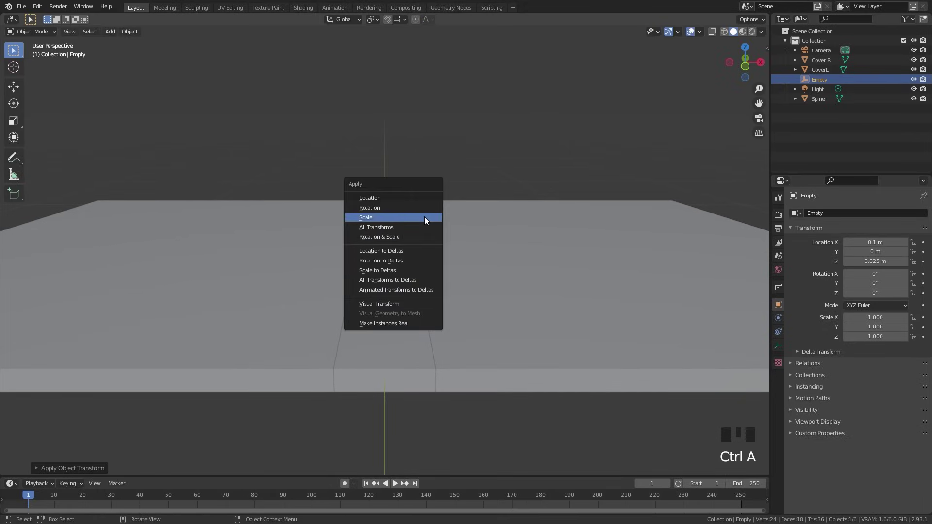
{"action": "left_click", "coordinate": [366, 218]}
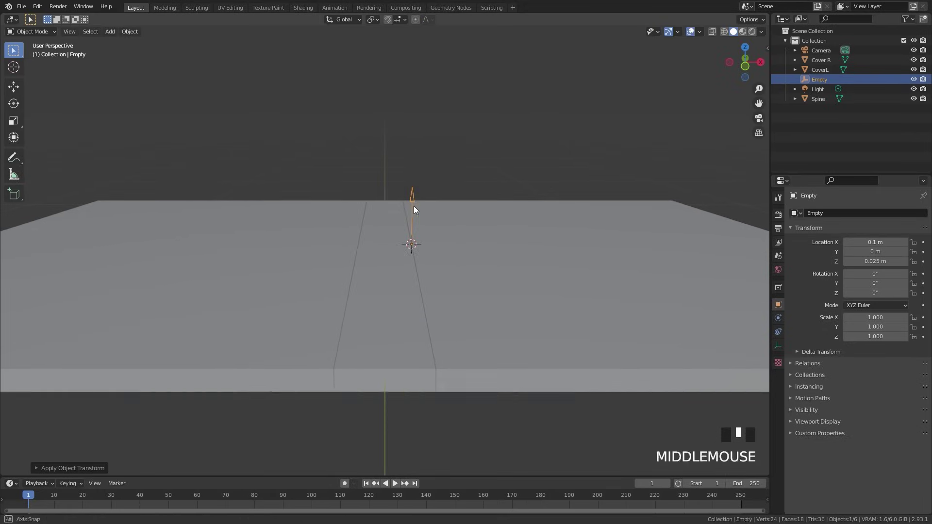
Step: Duplicate the arrow empty and move the copy -0.2 m along X to the Spine's opposite edge
{"action": "middle_click_drag", "start_coordinate": [413, 206], "coordinate": [443, 206]}
{"action": "scroll", "coordinate": [434, 208], "scroll_direction": "up", "scroll_amount": 2}
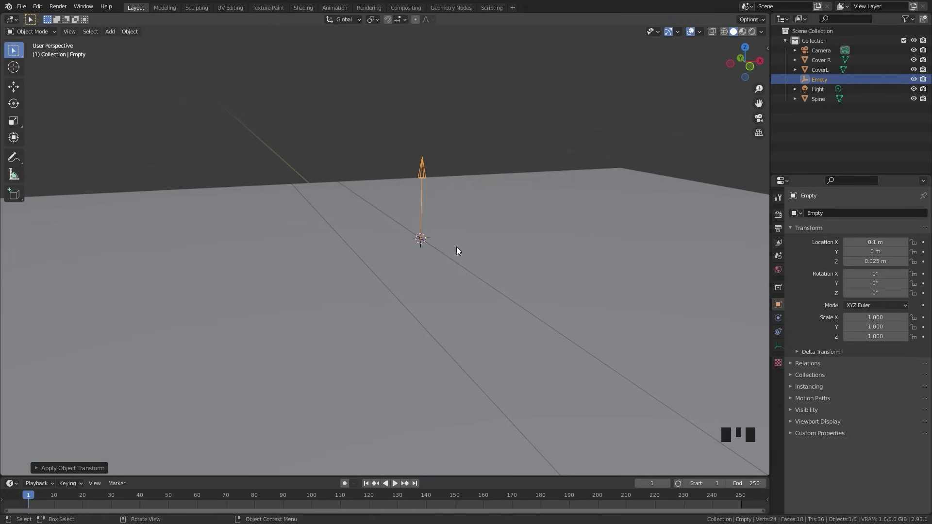
{"action": "key", "text": "shift+d"}
{"action": "type", "text": "x.2"}
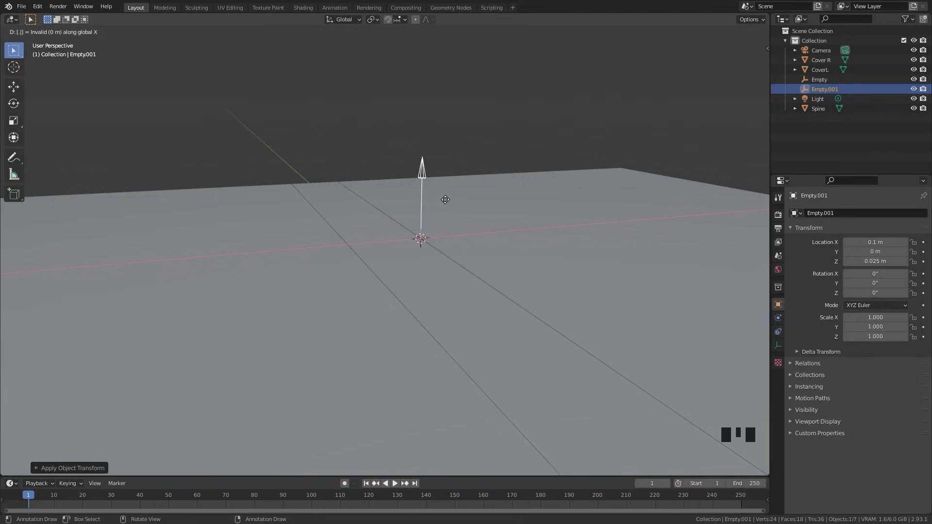
{"action": "key", "text": "minus"}
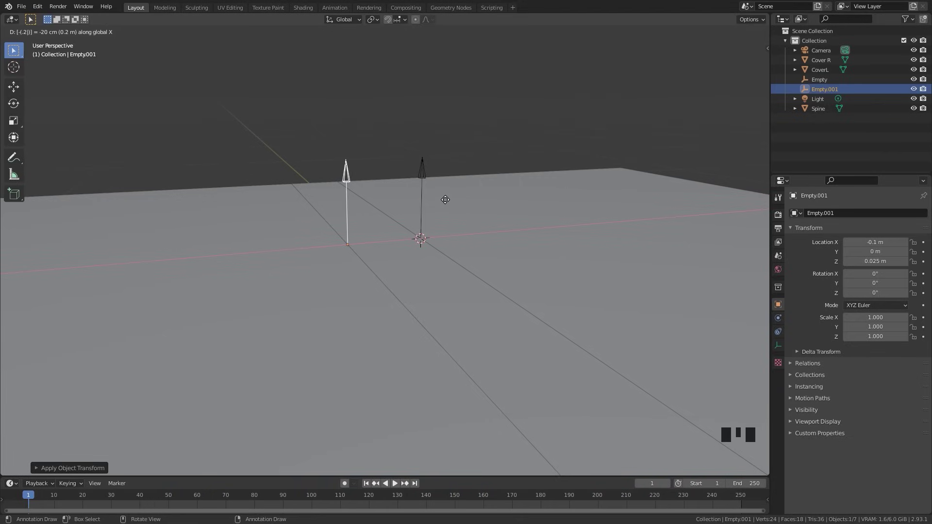
{"action": "key", "text": "Return"}
Step: Add a Pivot constraint to the Spine, targeting the arrow Empty at the Cover R edge with rotation range Y Rotation
{"action": "middle_click_drag", "start_coordinate": [446, 200], "coordinate": [383, 263]}
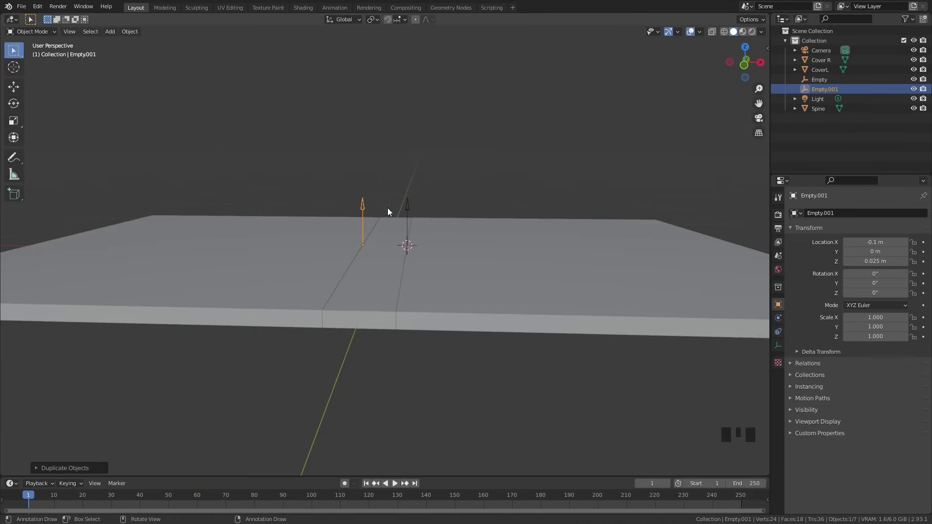
{"action": "left_click", "coordinate": [393, 284]}
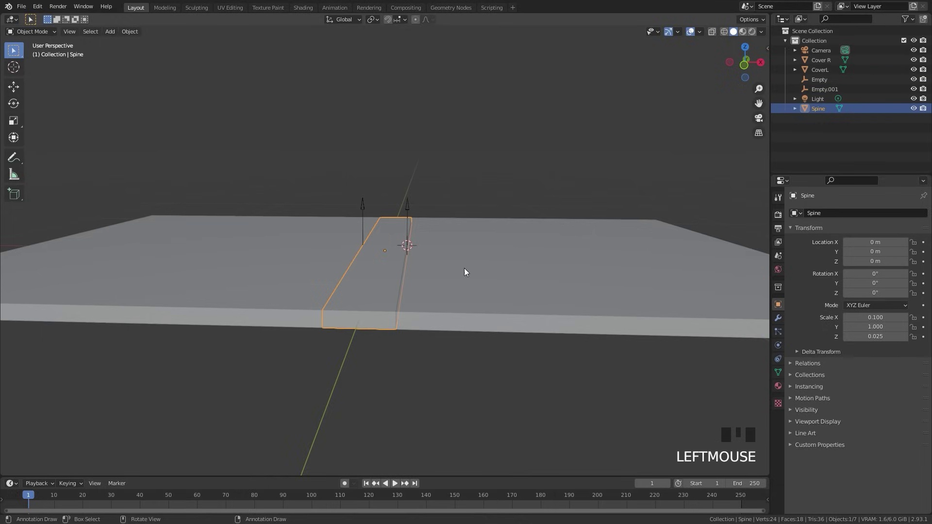
{"action": "left_click", "coordinate": [777, 360]}
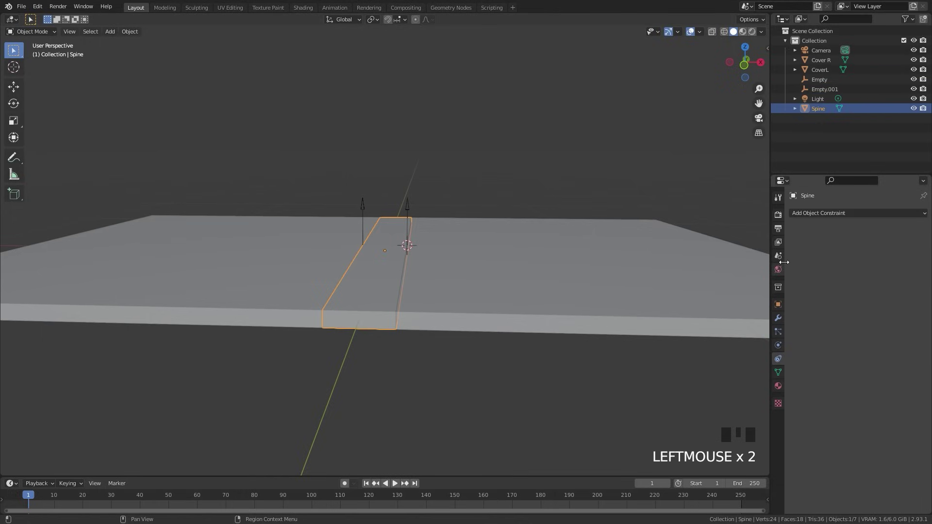
{"action": "left_click", "coordinate": [818, 214]}
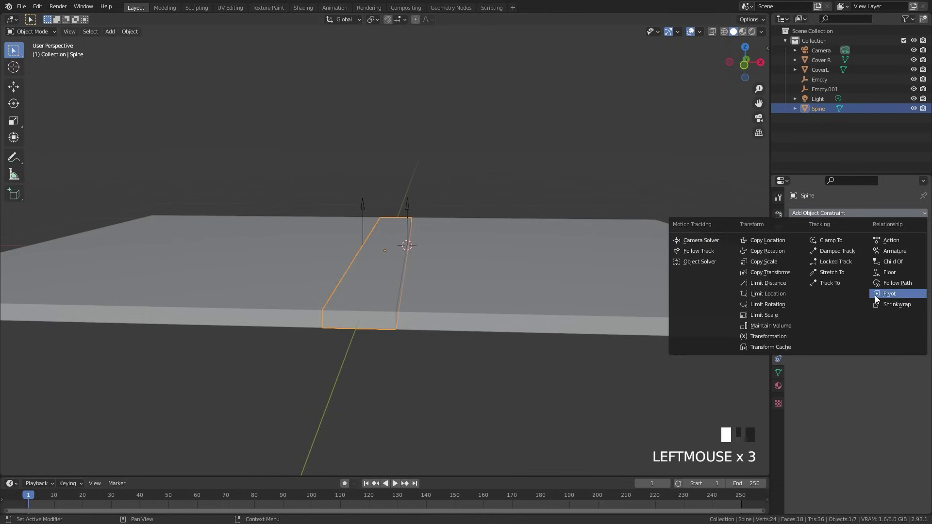
{"action": "left_click", "coordinate": [891, 293]}
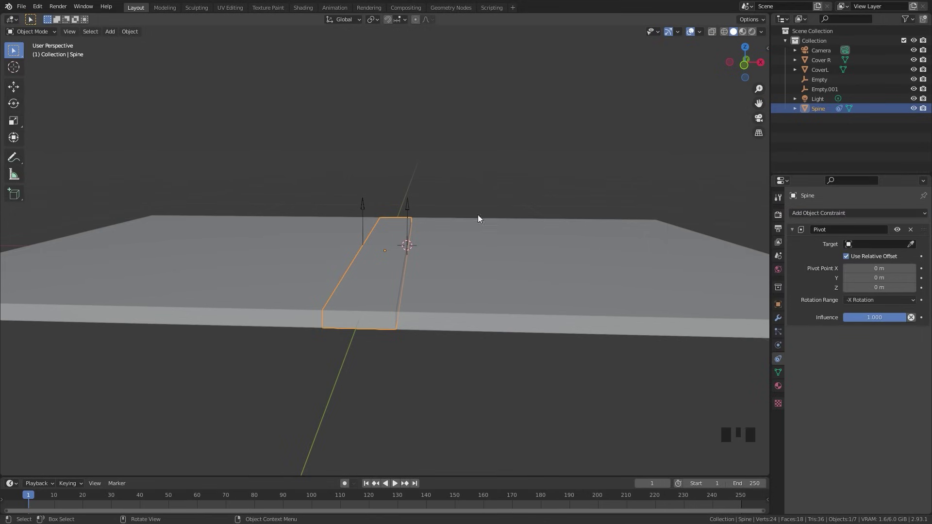
{"action": "scroll", "coordinate": [412, 229], "scroll_direction": "up", "scroll_amount": 2}
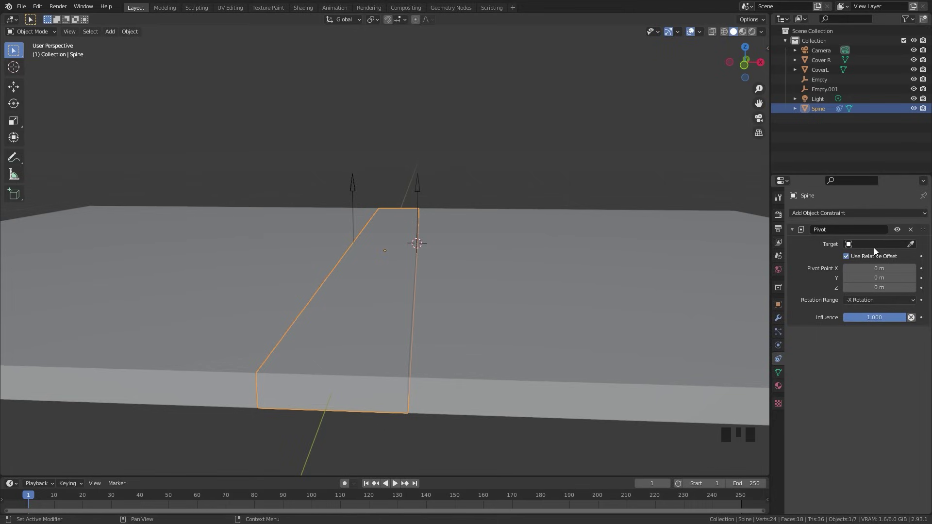
{"action": "left_click", "coordinate": [911, 245]}
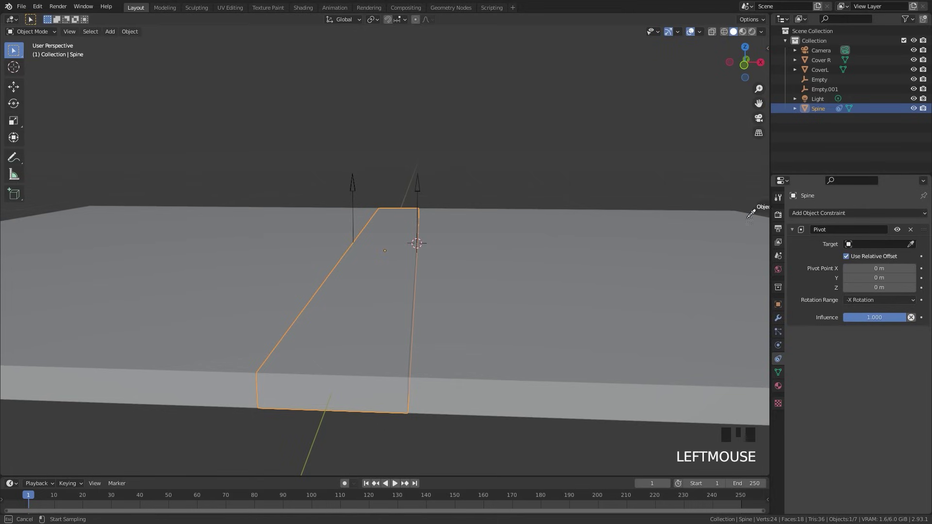
{"action": "left_click", "coordinate": [422, 180]}
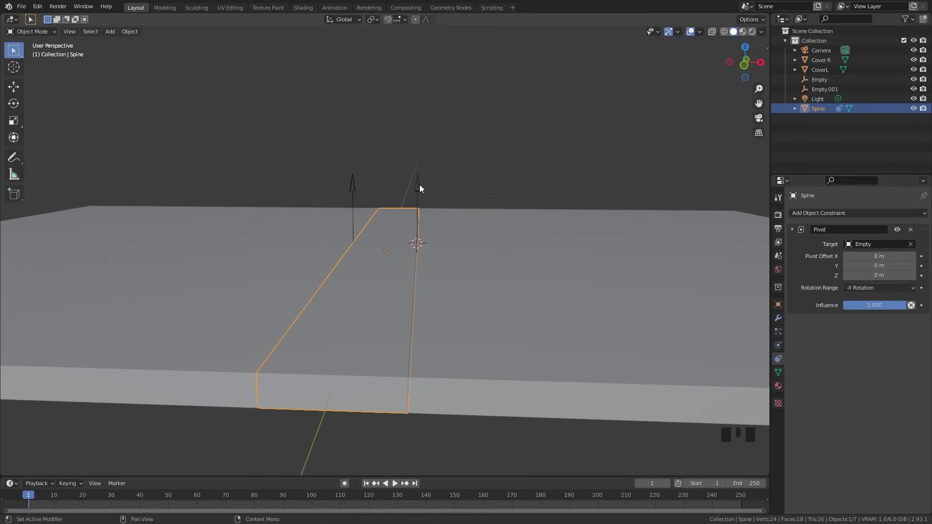
{"action": "left_click", "coordinate": [876, 288]}
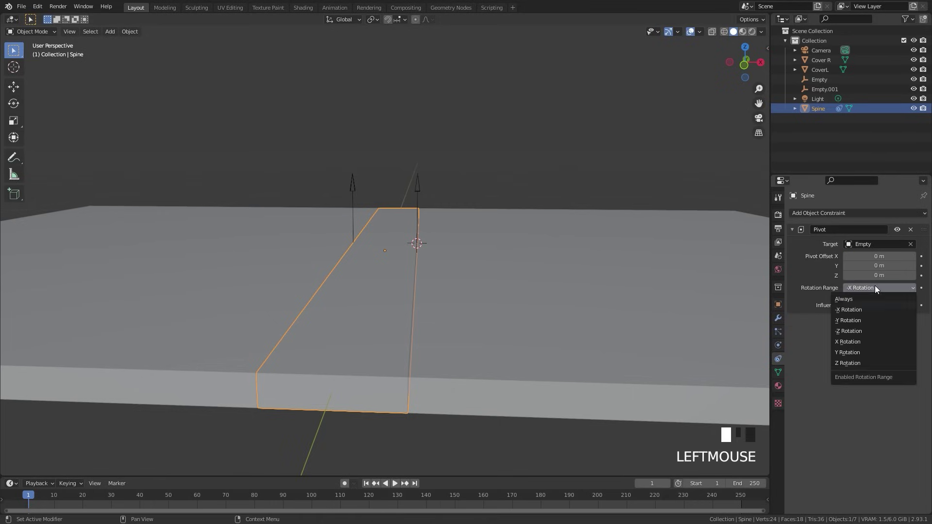
{"action": "left_click", "coordinate": [845, 353]}
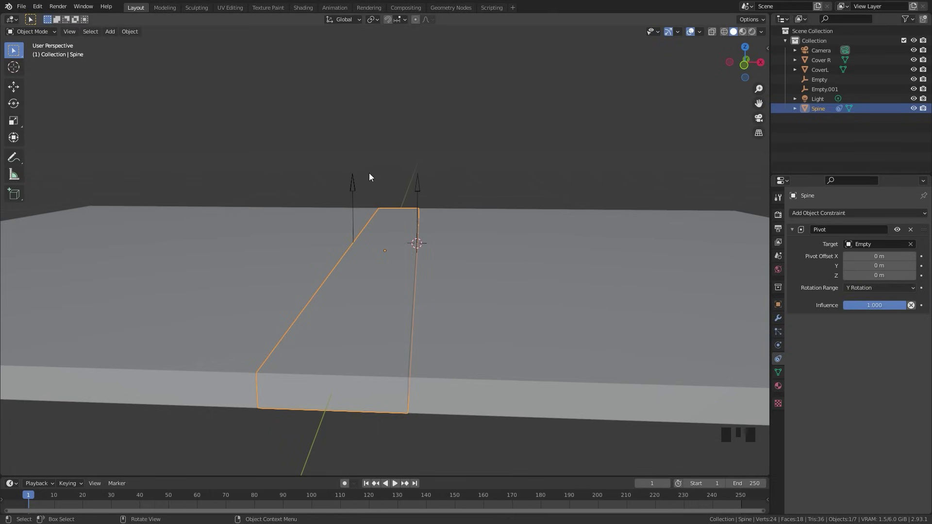
Step: Add a second Pivot constraint to the Spine, targeting Empty.001 with rotation range -Y Rotation
{"action": "left_click", "coordinate": [842, 209]}
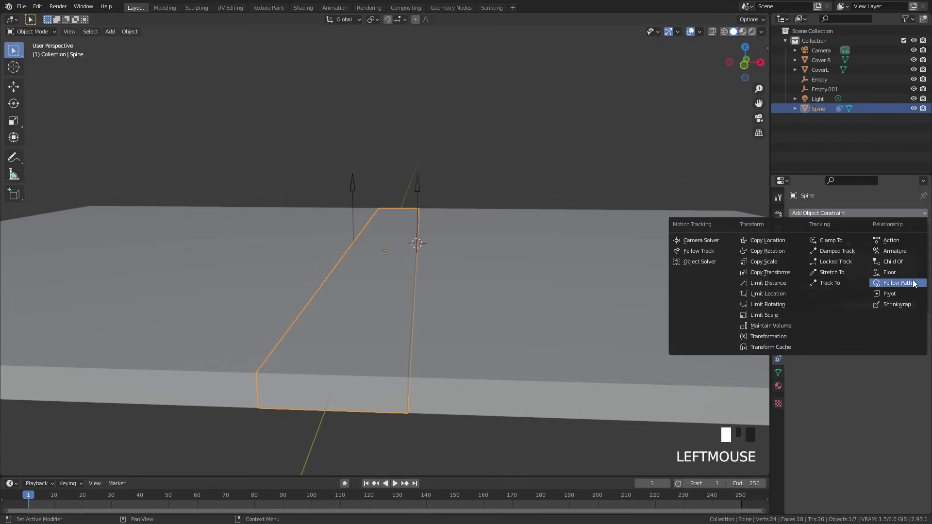
{"action": "left_click", "coordinate": [893, 293]}
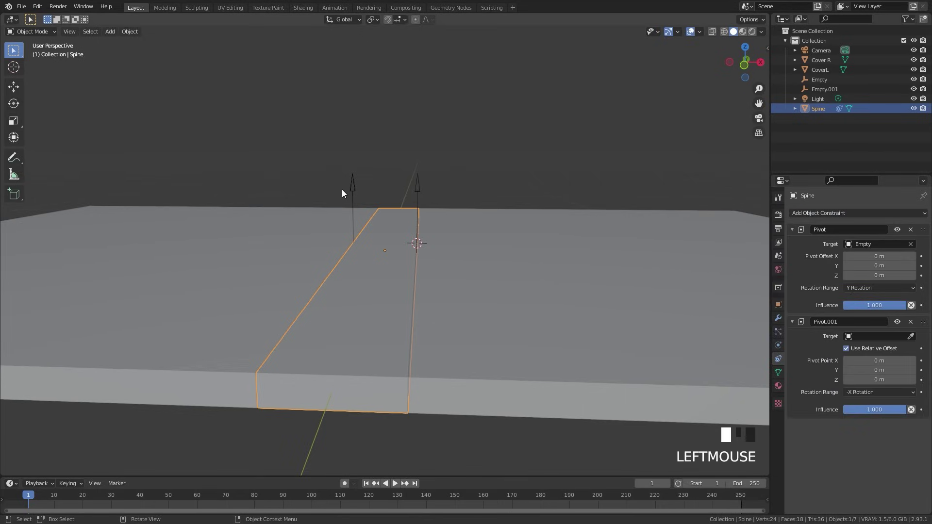
{"action": "left_click", "coordinate": [910, 337]}
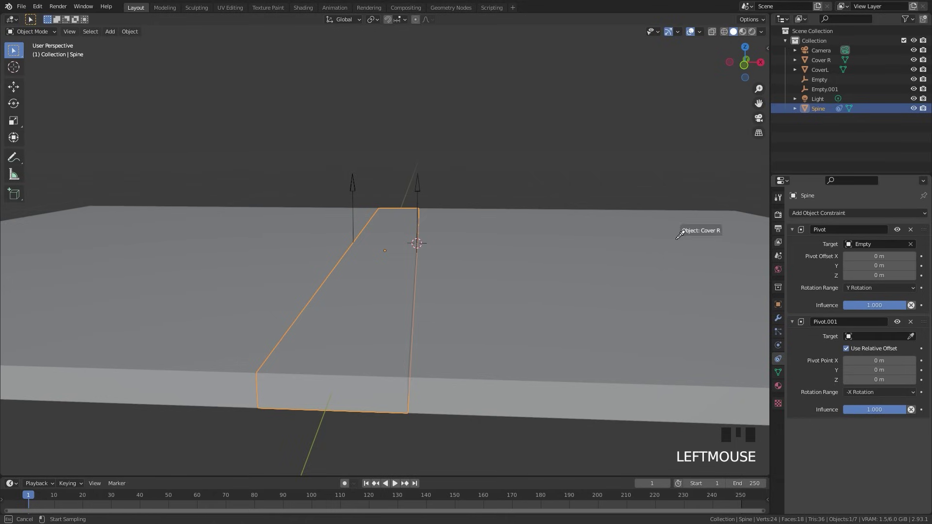
{"action": "left_click", "coordinate": [350, 176]}
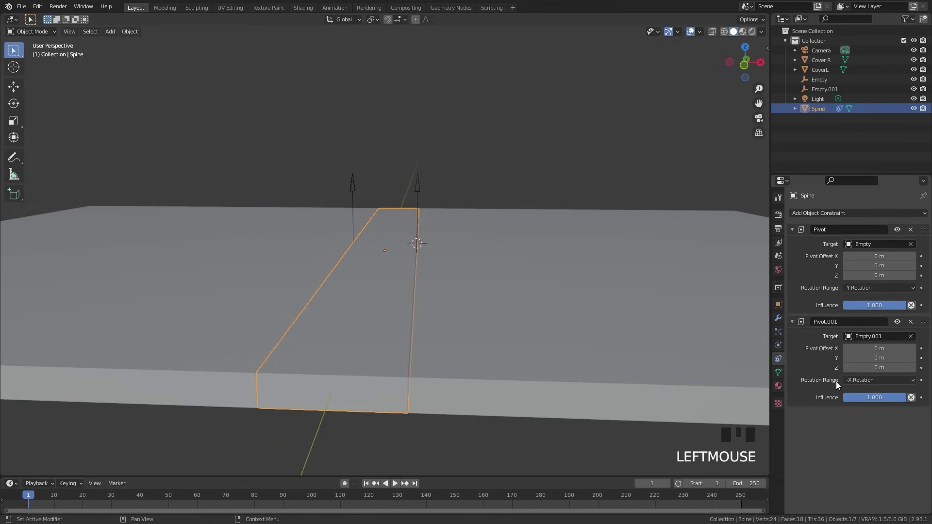
{"action": "left_click", "coordinate": [875, 379]}
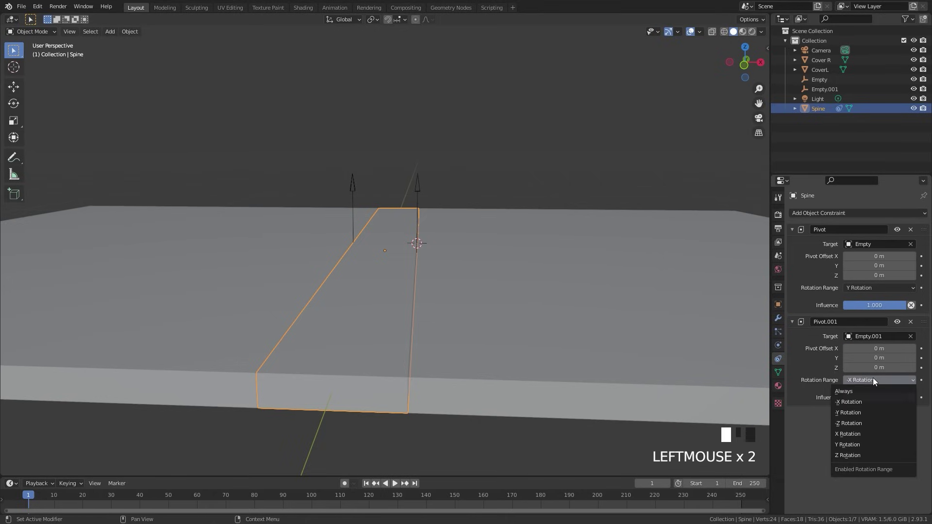
{"action": "left_click", "coordinate": [847, 412]}
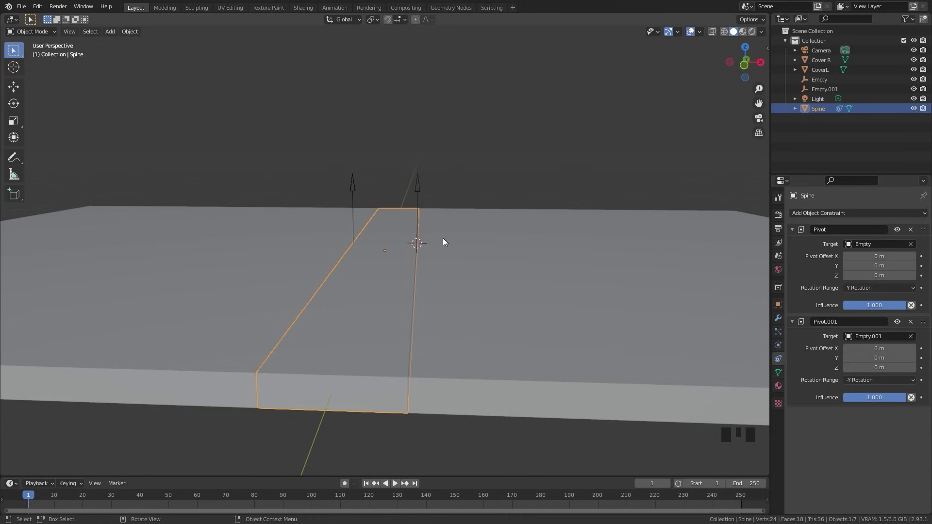
Step: Test the pivot constraints by rotating the Spine about the Y axis
{"action": "key", "text": "r"}
{"action": "key", "text": "y"}
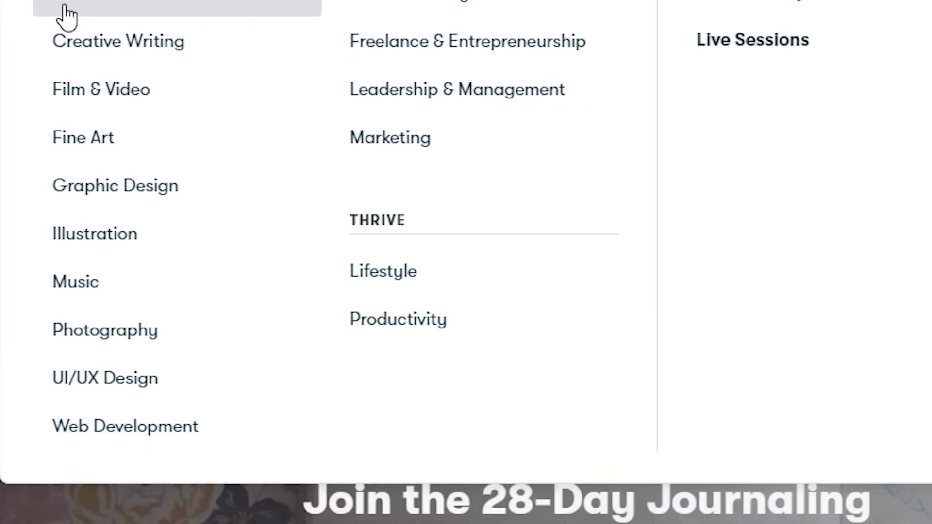
{"action": "left_click", "coordinate": [73, 22]}
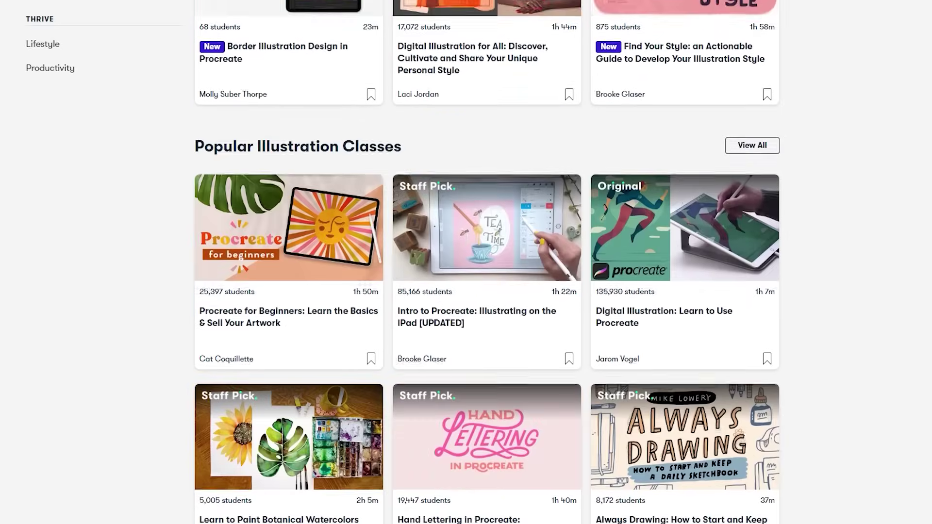
{"action": "scroll", "coordinate": [487, 262], "scroll_direction": "down", "scroll_amount": 3}
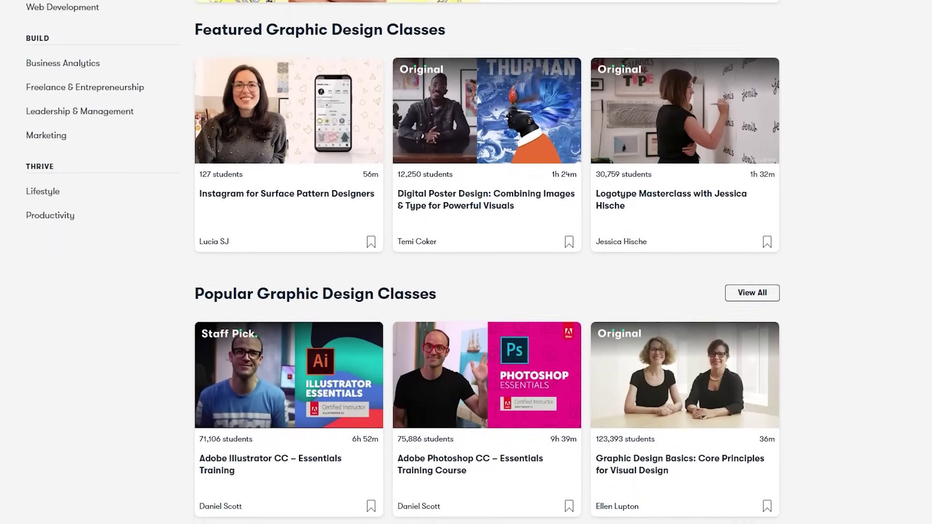
{"action": "scroll", "coordinate": [487, 262], "scroll_direction": "down", "scroll_amount": 2}
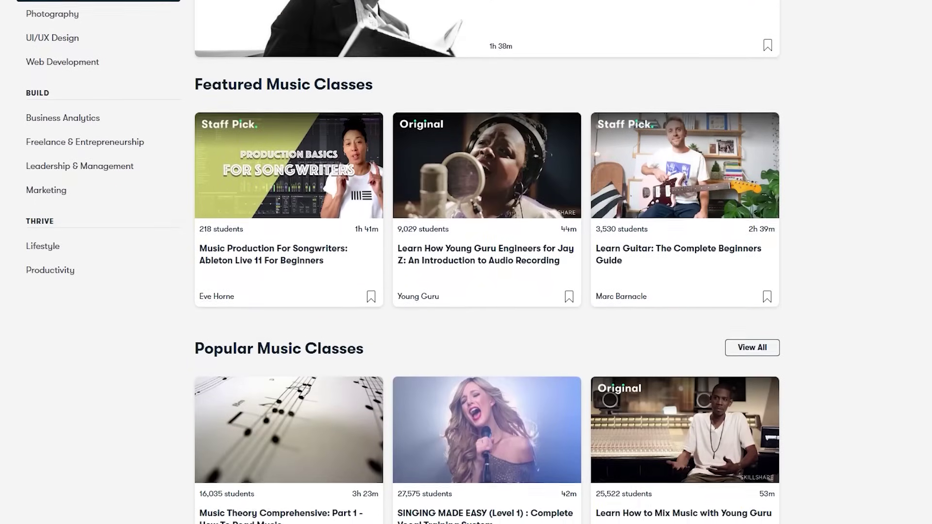
{"action": "scroll", "coordinate": [487, 262], "scroll_direction": "down", "scroll_amount": 4}
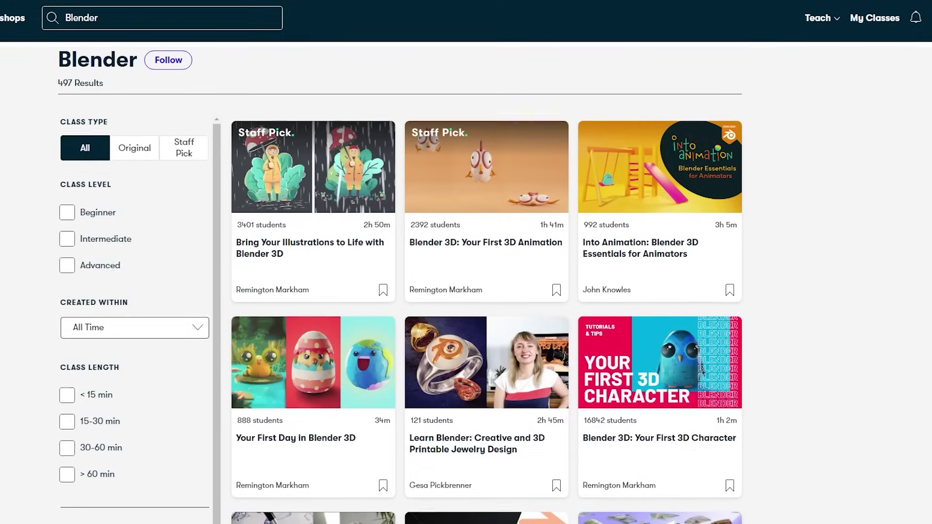
{"action": "scroll", "coordinate": [487, 262], "scroll_direction": "down", "scroll_amount": 3}
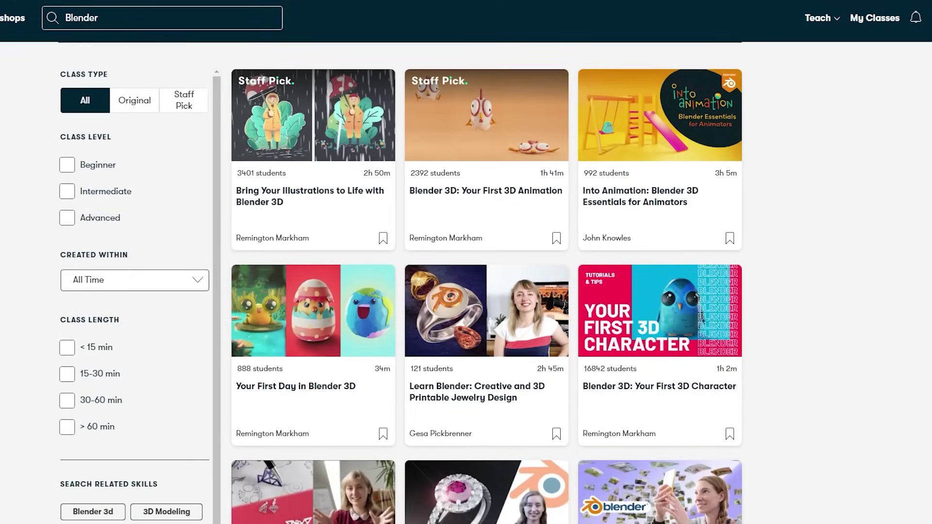
{"action": "scroll", "coordinate": [486, 262], "scroll_direction": "down", "scroll_amount": 2}
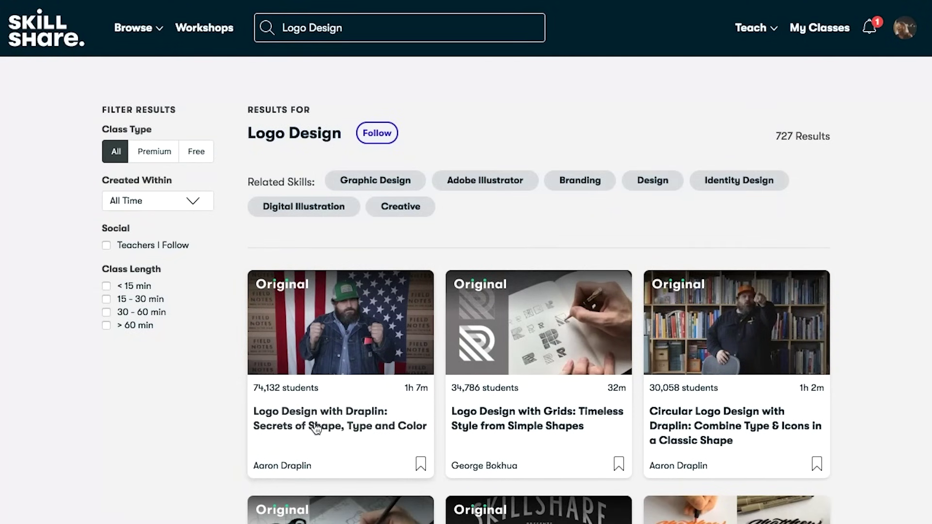
{"action": "left_click", "coordinate": [333, 429]}
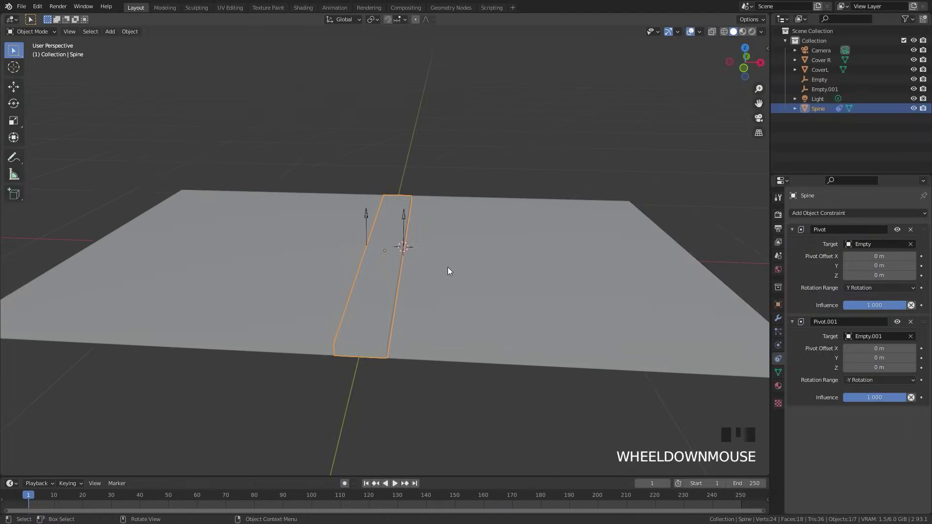
Step: Set Cover R's origin to the 3D cursor at the Spine's edge
{"action": "left_click", "coordinate": [475, 254]}
{"action": "left_click", "coordinate": [270, 237]}
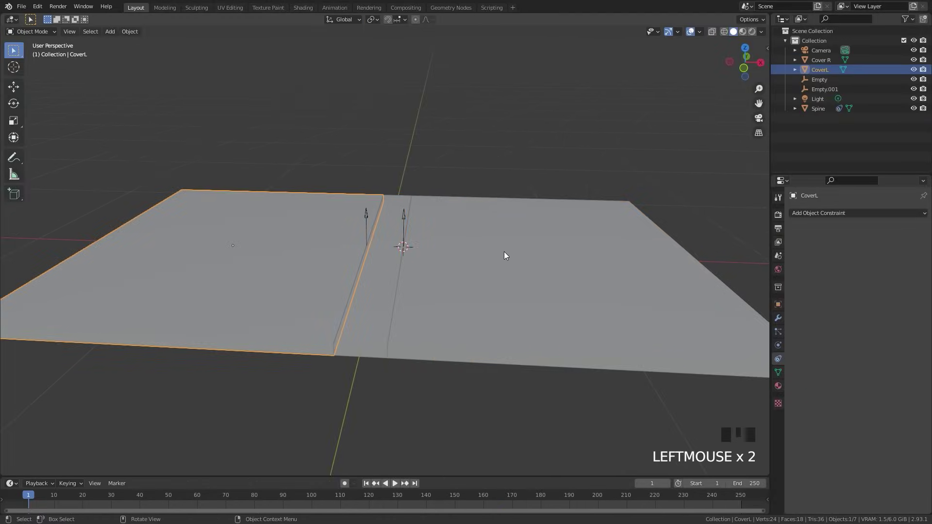
{"action": "middle_click_drag", "start_coordinate": [503, 253], "coordinate": [429, 228]}
{"action": "scroll", "coordinate": [499, 250], "scroll_direction": "up", "scroll_amount": 3}
{"action": "scroll", "coordinate": [465, 247], "scroll_direction": "down", "scroll_amount": 2}
{"action": "left_click", "coordinate": [516, 199]}
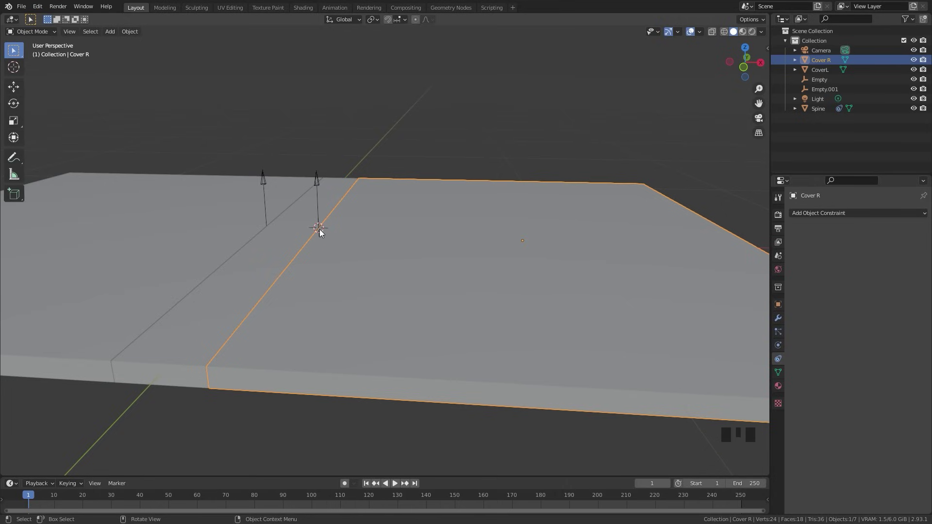
{"action": "right_click", "coordinate": [485, 218]}
{"action": "mouse_move", "coordinate": [484, 219]}
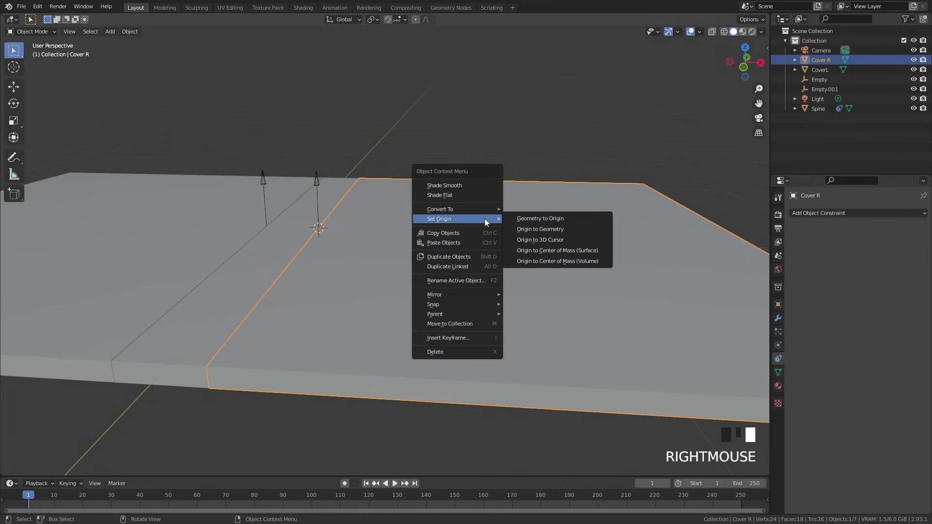
{"action": "left_click", "coordinate": [529, 240]}
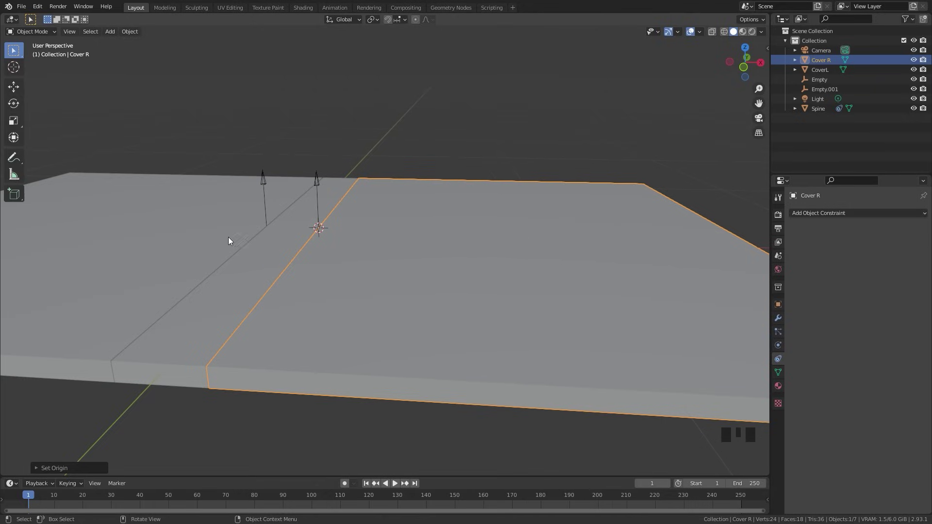
Step: Snap the 3D cursor to the arrow Empty.001 at the edge between CoverL and the Spine
{"action": "left_click", "coordinate": [204, 235]}
{"action": "middle_click_drag", "start_coordinate": [204, 235], "coordinate": [327, 186]}
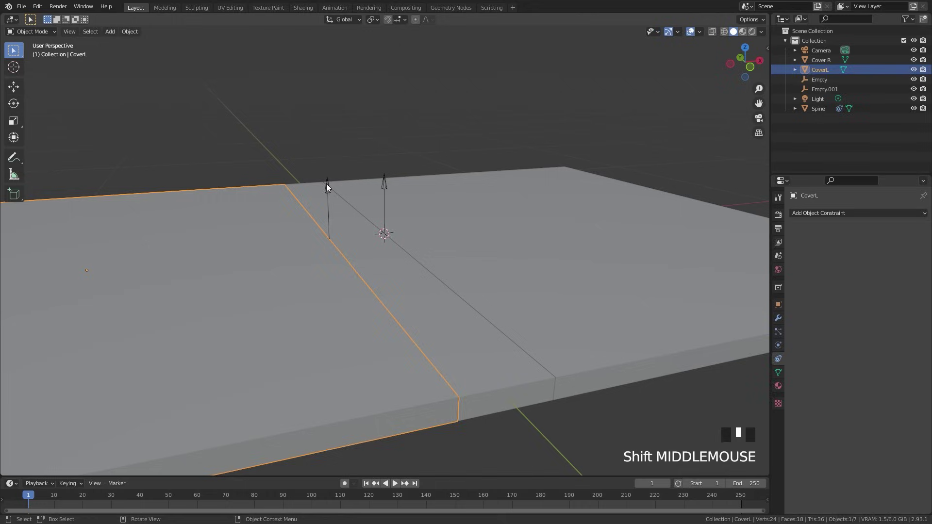
{"action": "left_click", "coordinate": [327, 186]}
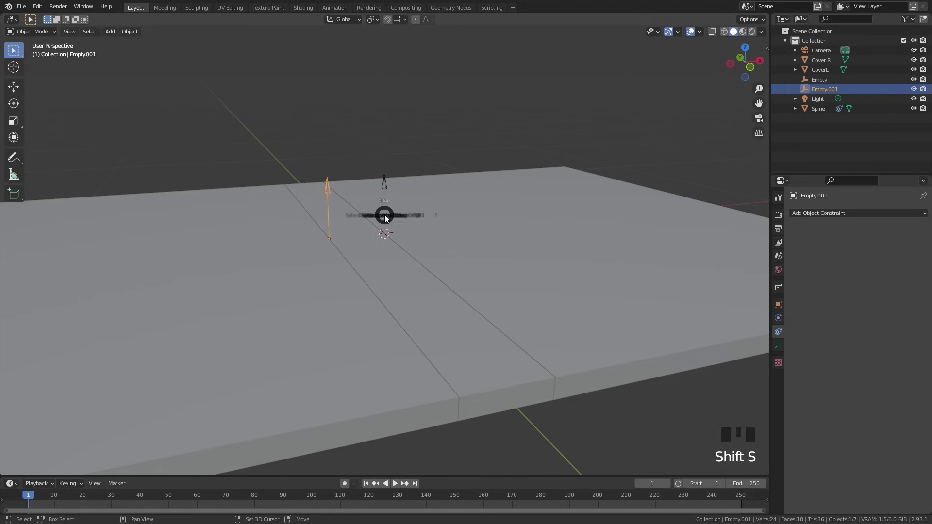
{"action": "key", "text": "shift+s"}
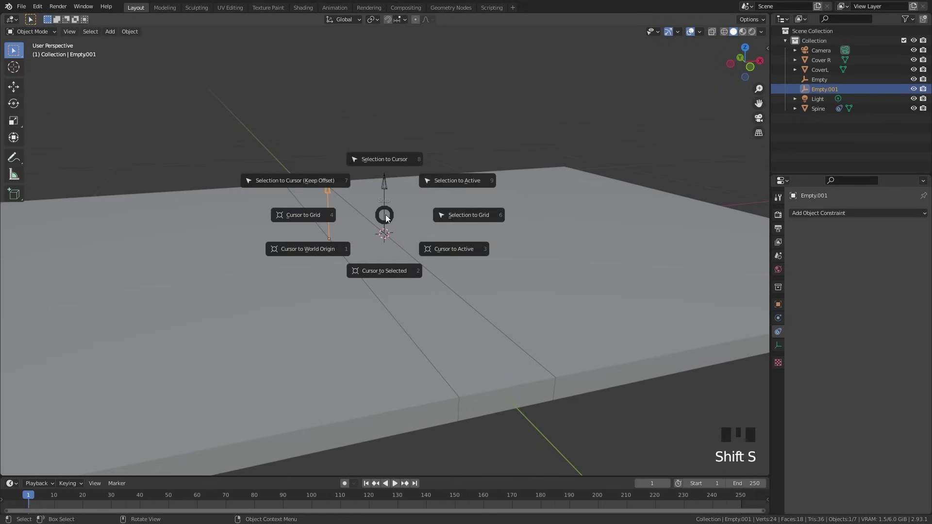
{"action": "left_click", "coordinate": [379, 271]}
Step: Set CoverL's origin to the 3D cursor at the edge it shares with the Spine
{"action": "left_click", "coordinate": [301, 279]}
{"action": "right_click", "coordinate": [221, 282]}
{"action": "mouse_move", "coordinate": [210, 283]}
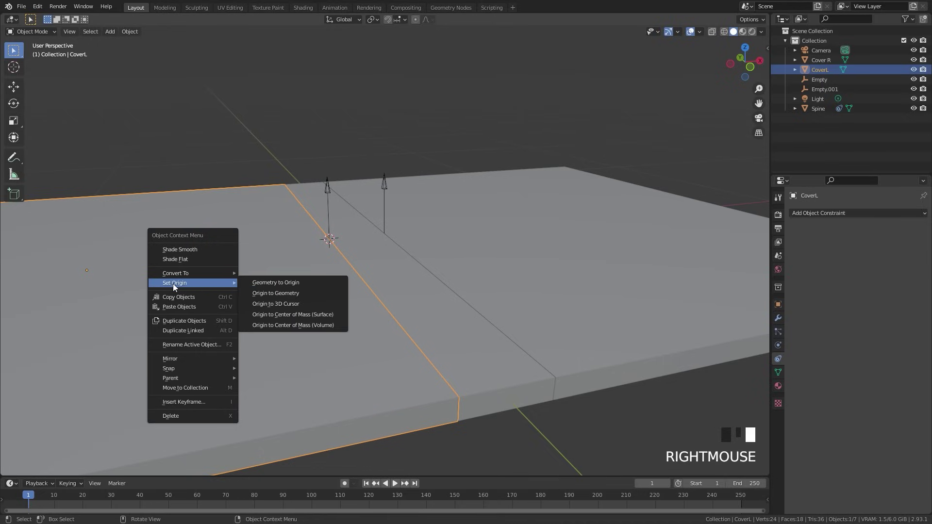
{"action": "left_click", "coordinate": [269, 304]}
Step: Add a Copy Rotation constraint to CoverL and set its mix mode to Add
{"action": "middle_click_drag", "start_coordinate": [270, 300], "coordinate": [404, 227]}
{"action": "scroll", "coordinate": [404, 226], "scroll_direction": "down", "scroll_amount": 2}
{"action": "scroll", "coordinate": [398, 228], "scroll_direction": "up", "scroll_amount": 1}
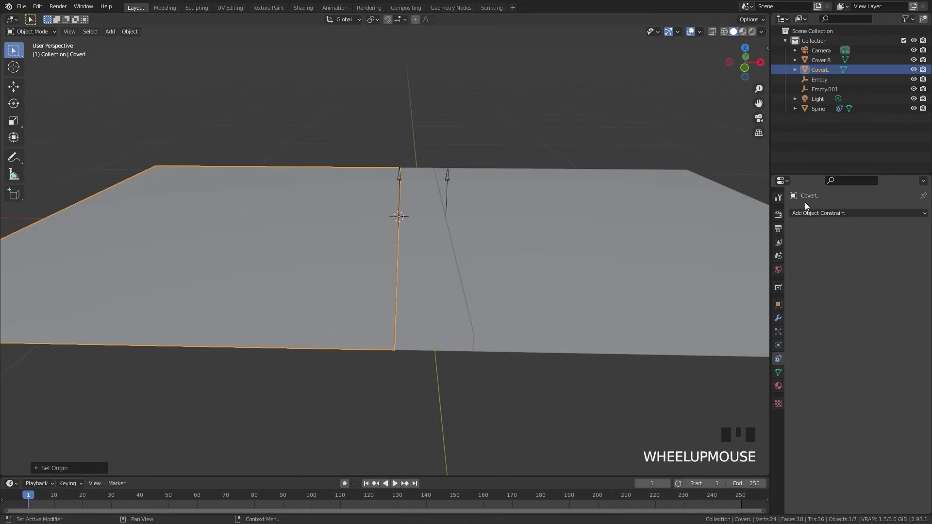
{"action": "left_click", "coordinate": [821, 212]}
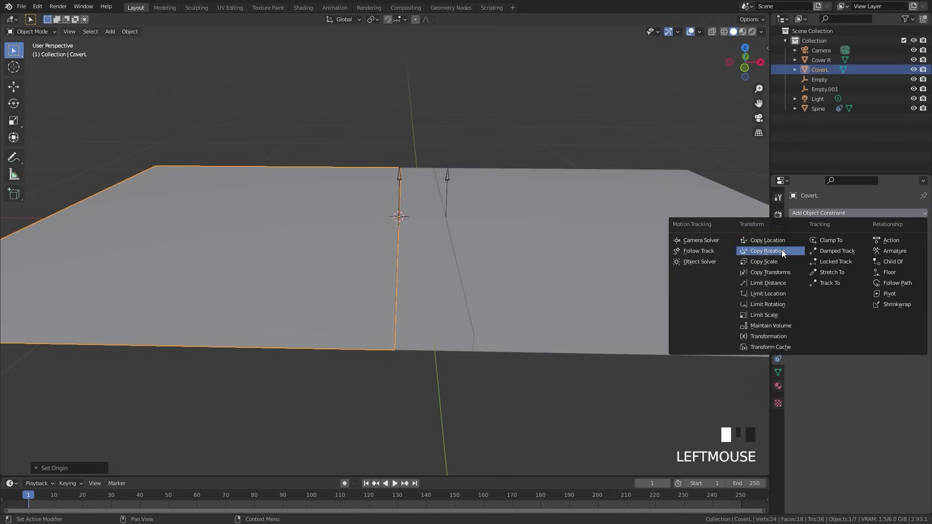
{"action": "left_click", "coordinate": [767, 251]}
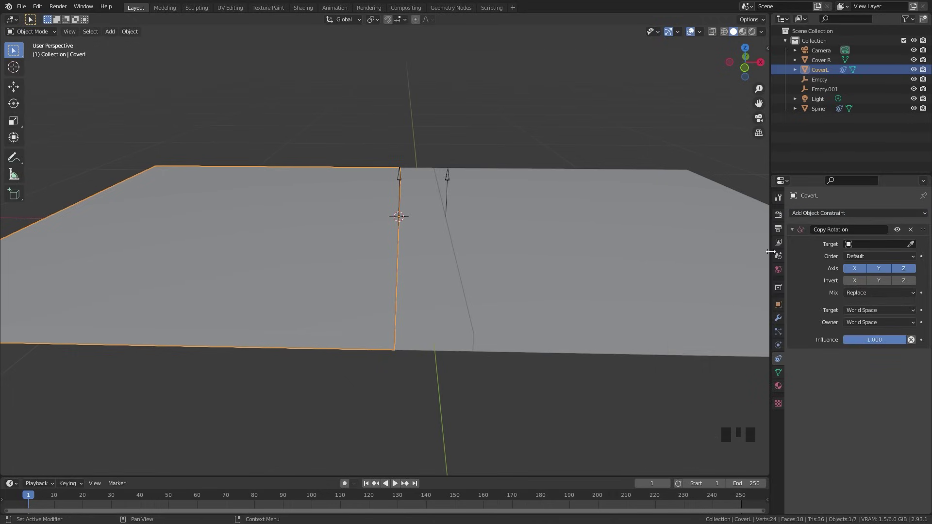
{"action": "left_click", "coordinate": [850, 293]}
{"action": "left_click", "coordinate": [858, 314]}
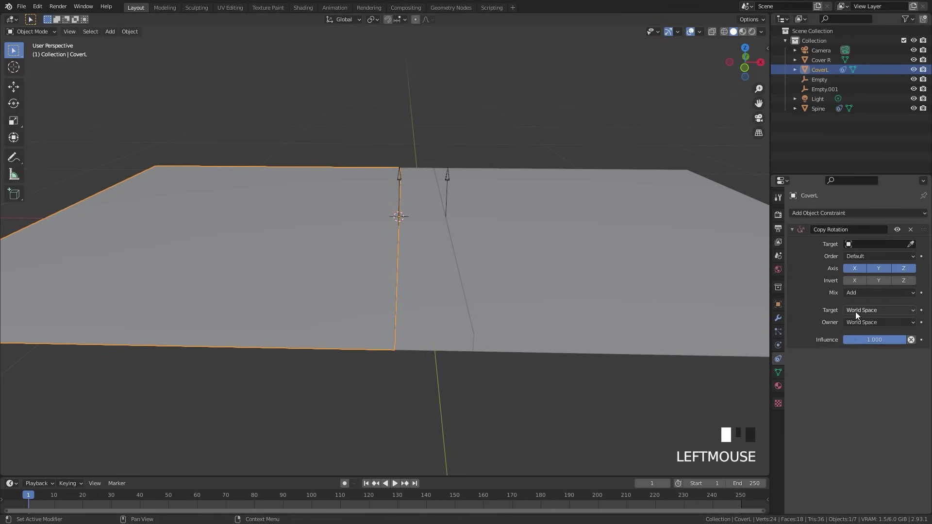
Step: Test-rotate the Spine about the Y axis to check whether the covers follow, without keeping the rotation
{"action": "left_click", "coordinate": [421, 224]}
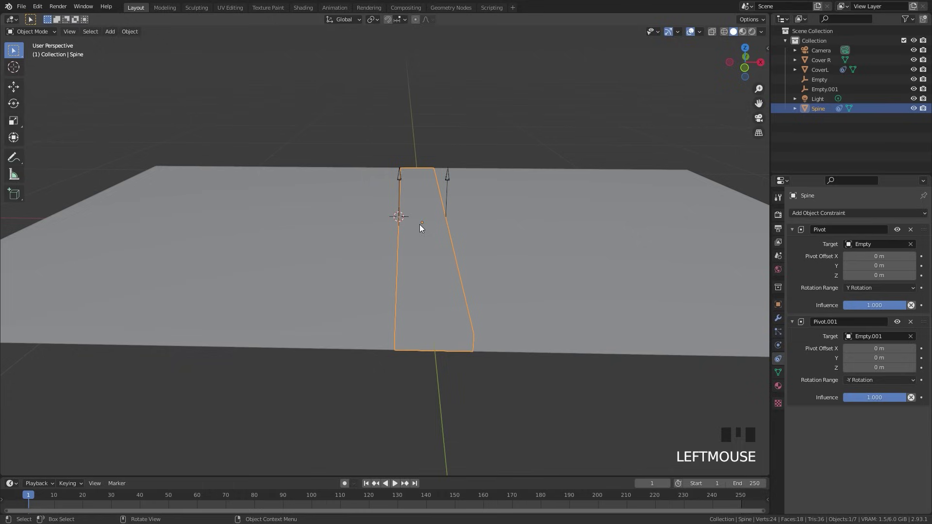
{"action": "key", "text": "r"}
{"action": "key", "text": "y"}
{"action": "right_click", "coordinate": [326, 234]}
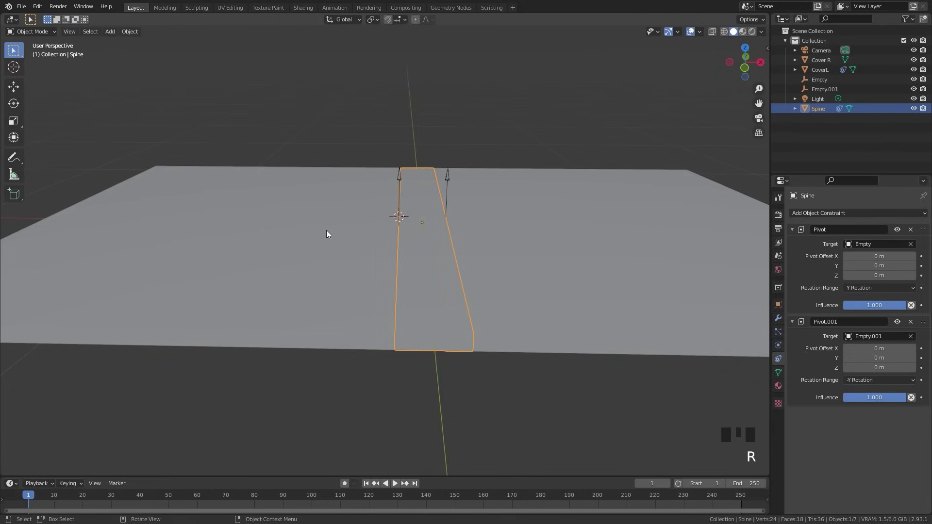
Step: Parent Cover R and CoverL to the Spine using the Object parent type
{"action": "left_click", "coordinate": [516, 232]}
{"action": "left_click", "coordinate": [311, 236], "text": "shift"}
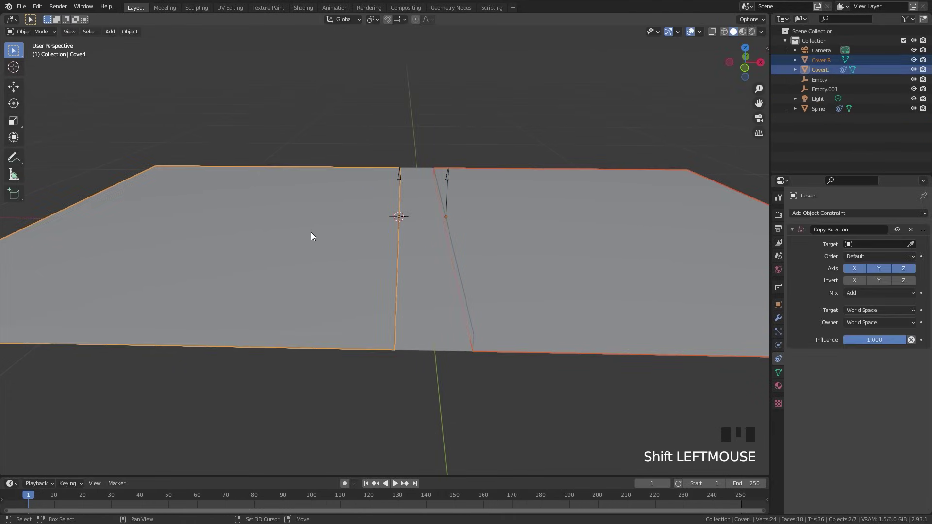
{"action": "left_click", "coordinate": [413, 282], "text": "shift"}
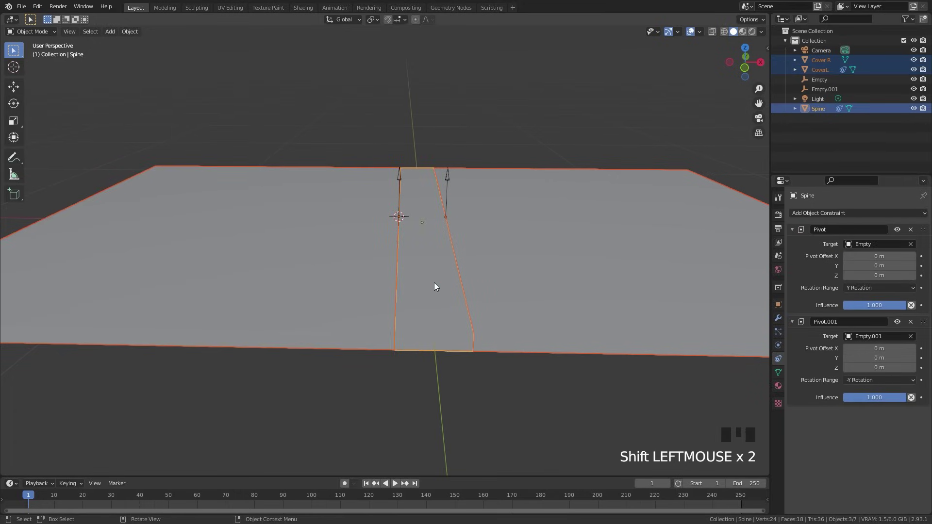
{"action": "key", "text": "ctrl+p"}
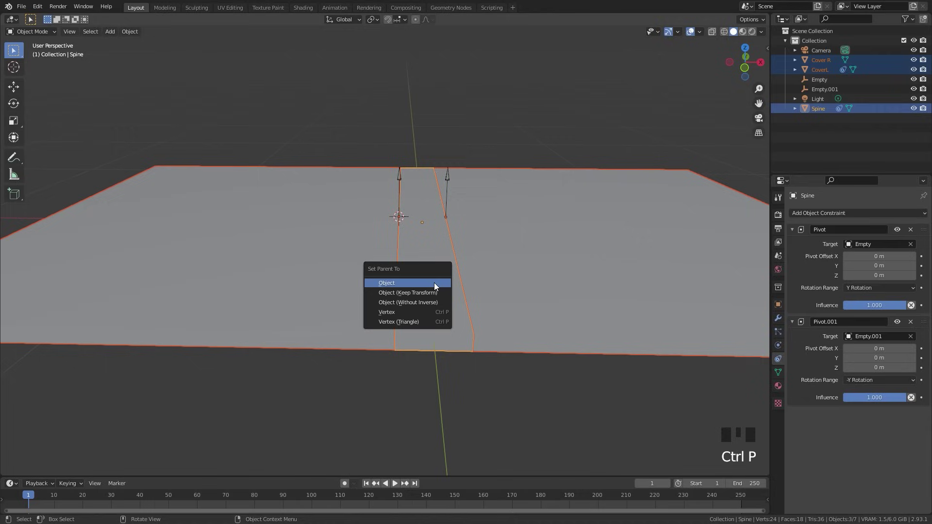
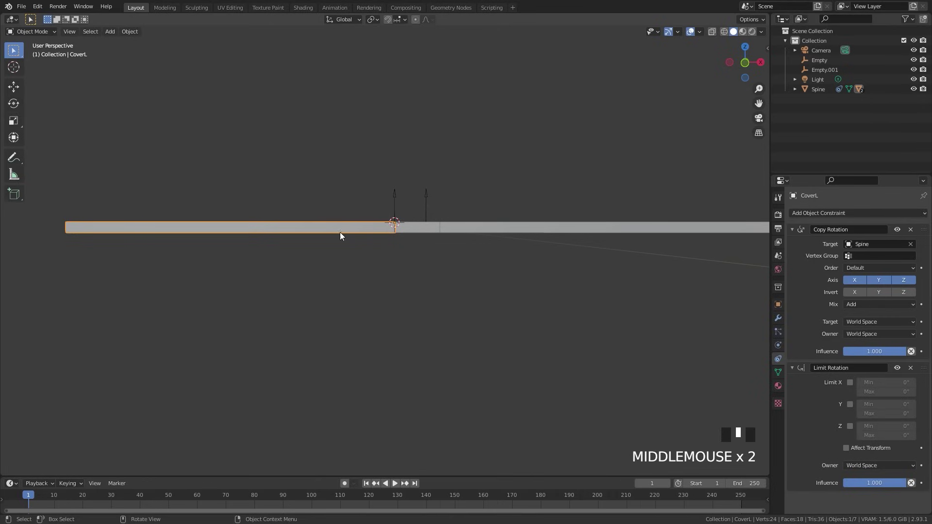
Step: Enable the Y limit in CoverL's Limit Rotation constraint with a maximum of 180° and turn on Affect Transform
{"action": "middle_click_drag", "start_coordinate": [348, 234], "coordinate": [372, 248]}
{"action": "scroll", "coordinate": [372, 247], "scroll_direction": "up", "scroll_amount": 2}
{"action": "scroll", "coordinate": [896, 297], "scroll_direction": "down", "scroll_amount": 3}
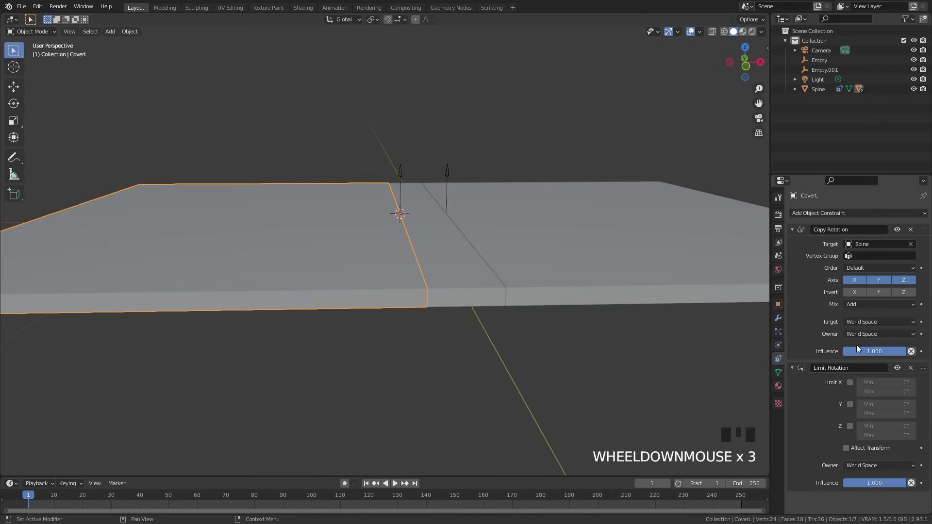
{"action": "left_click", "coordinate": [849, 405]}
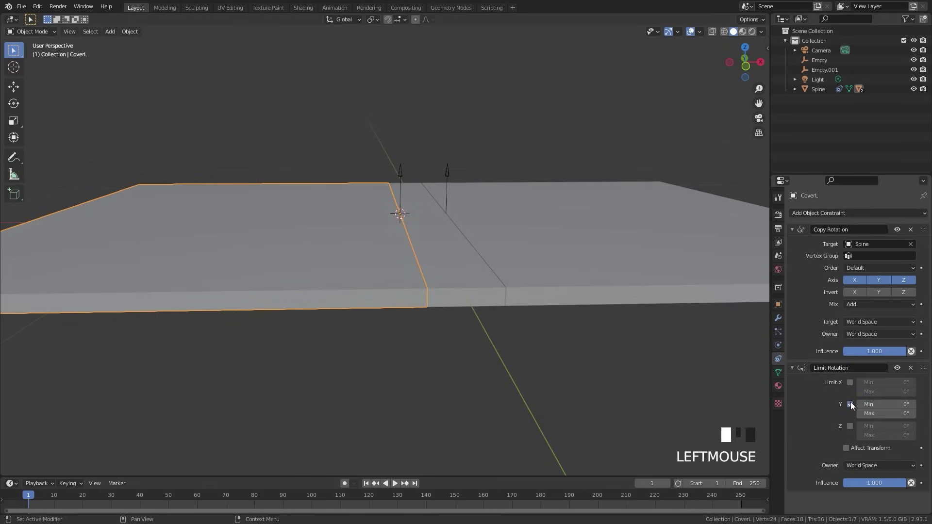
{"action": "double_click", "coordinate": [882, 414]}
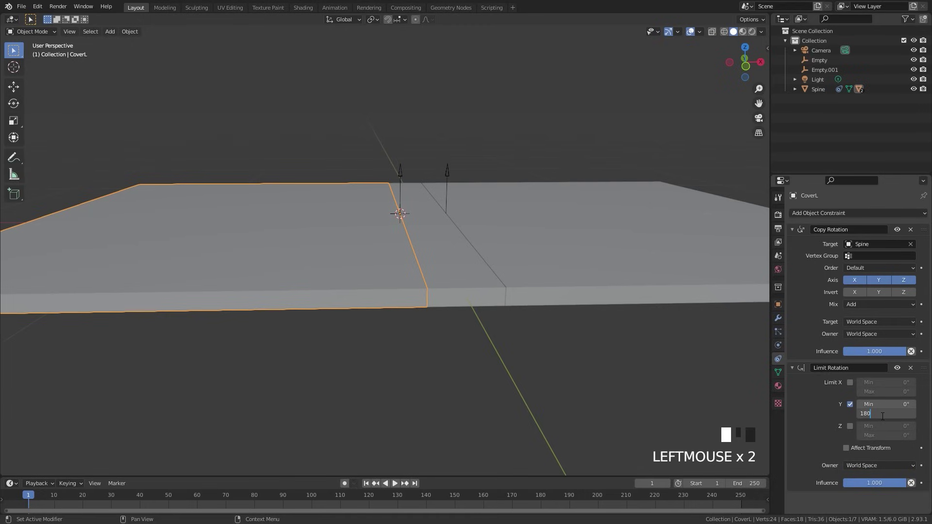
{"action": "key", "text": "Return"}
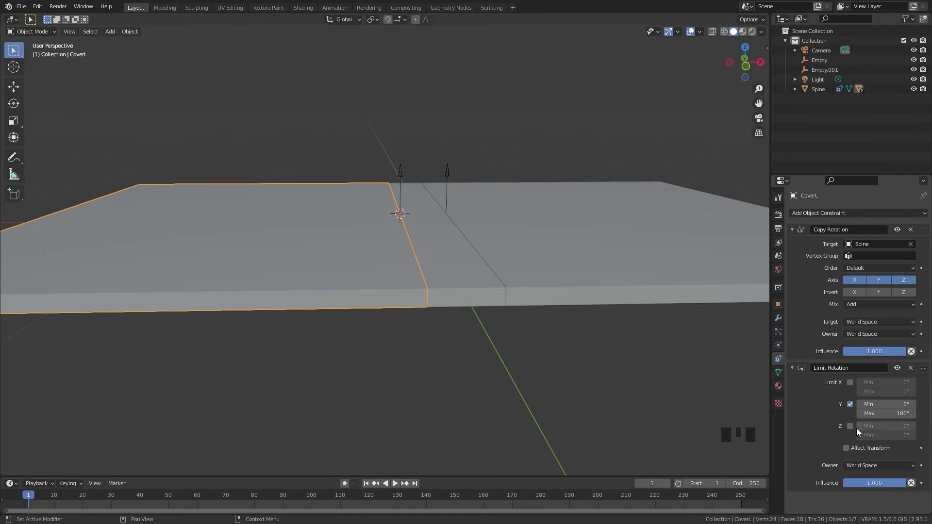
{"action": "left_click", "coordinate": [843, 449]}
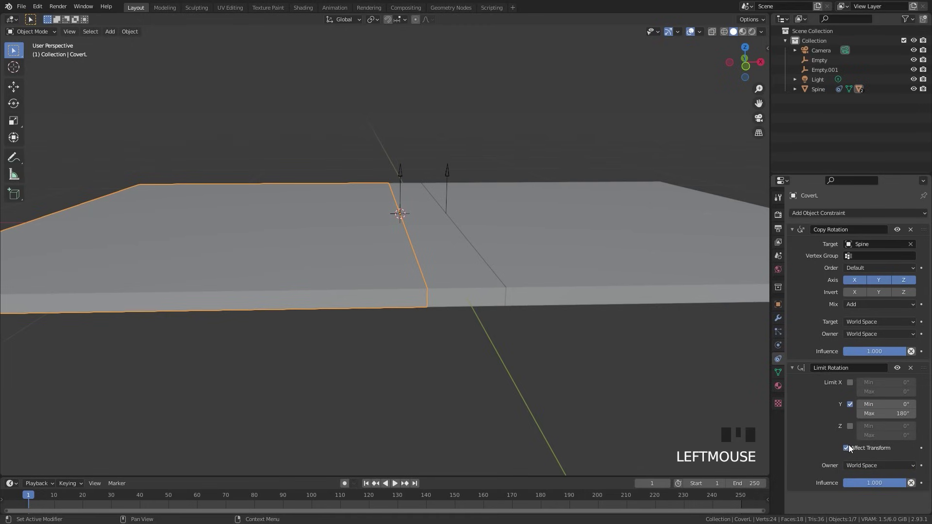
Step: Add a Copy Rotation constraint to Cover R, targeting the Spine with the mix mode set to Add
{"action": "middle_click_drag", "start_coordinate": [483, 247], "coordinate": [363, 238], "text": "shift"}
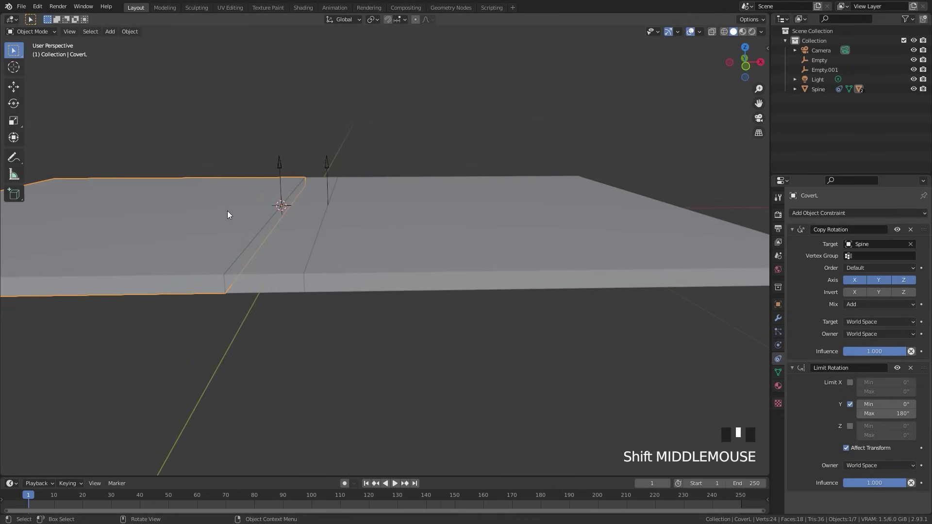
{"action": "middle_click_drag", "start_coordinate": [429, 211], "coordinate": [427, 216]}
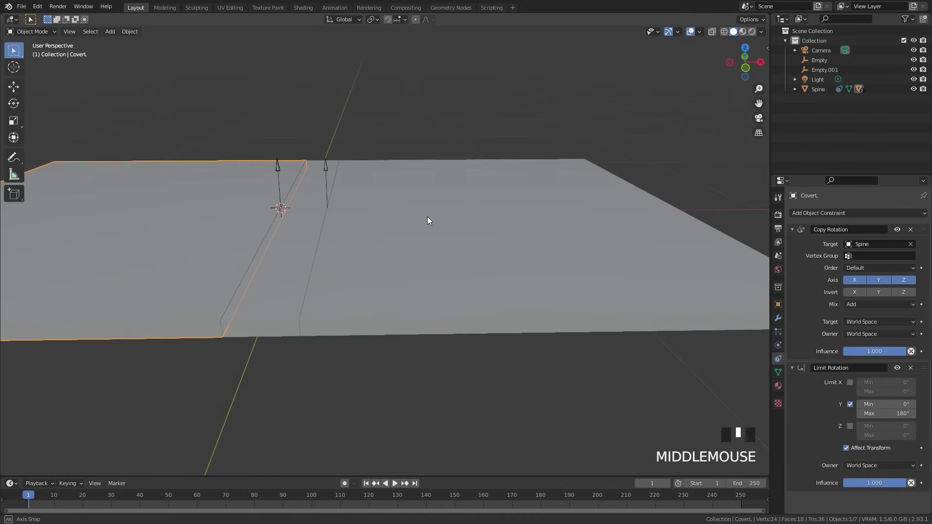
{"action": "left_click", "coordinate": [421, 219]}
{"action": "left_click", "coordinate": [475, 206]}
{"action": "left_click", "coordinate": [826, 213]}
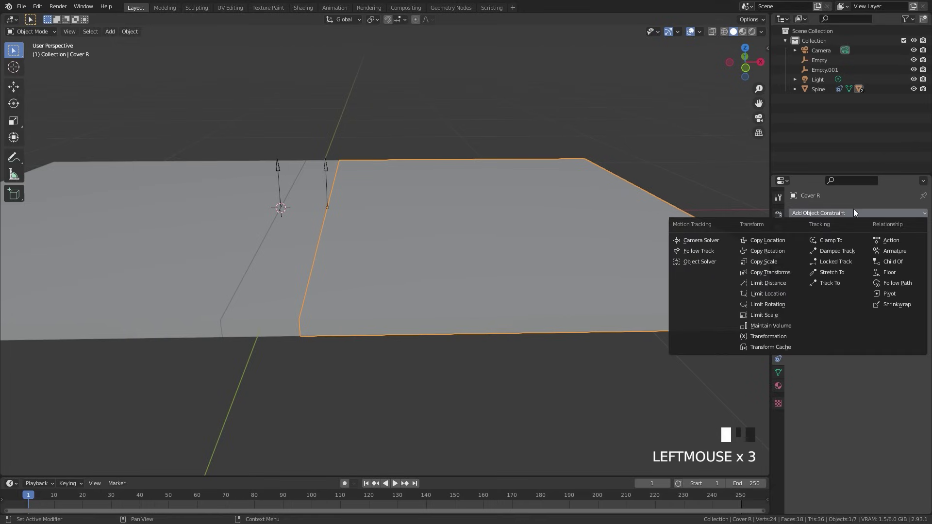
{"action": "left_click", "coordinate": [763, 252]}
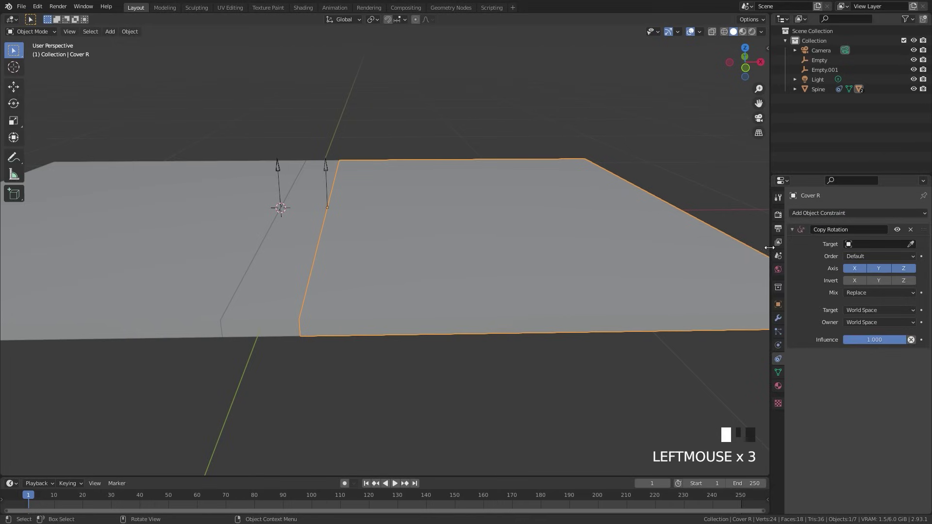
{"action": "left_click", "coordinate": [911, 245]}
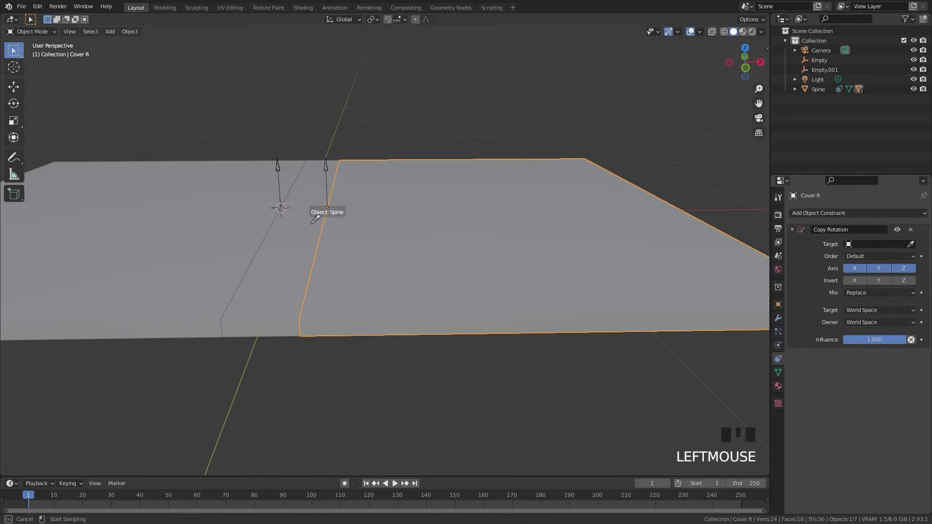
{"action": "left_click", "coordinate": [325, 204]}
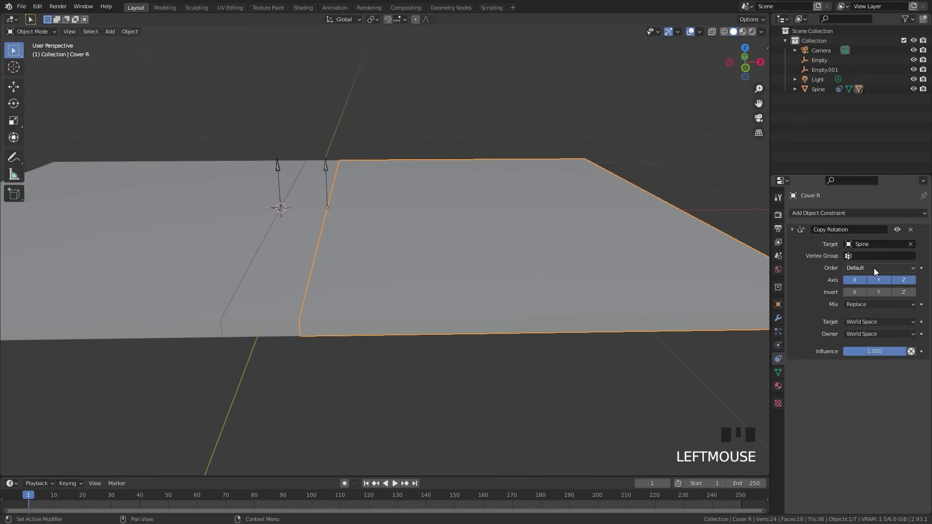
{"action": "left_click", "coordinate": [869, 304]}
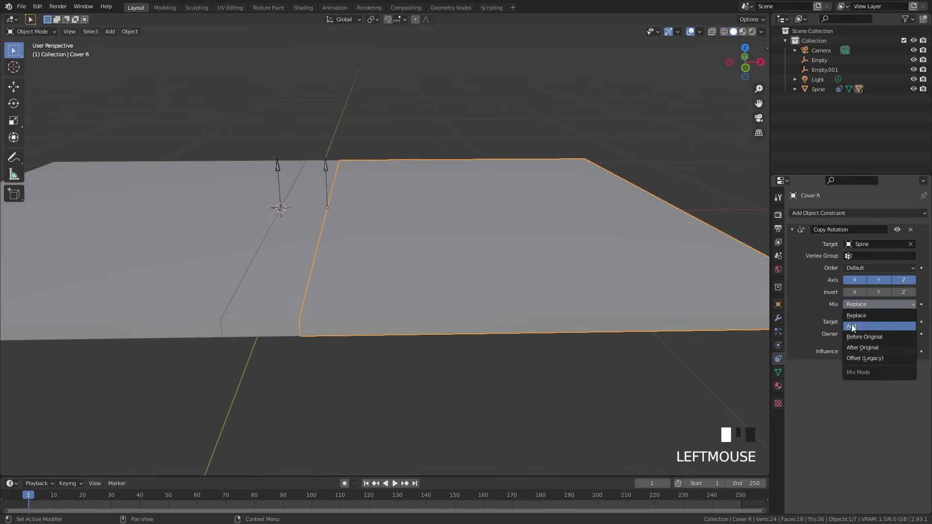
{"action": "left_click", "coordinate": [859, 327]}
Step: Add a Limit Rotation constraint to Cover R with the Y limit enabled, a minimum of -180° and Affect Transform on
{"action": "left_click", "coordinate": [836, 211]}
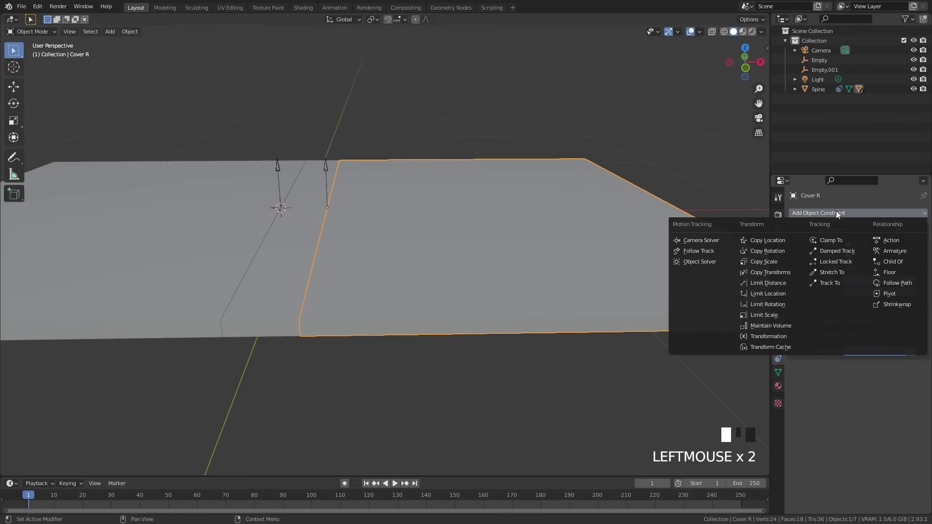
{"action": "left_click", "coordinate": [777, 305]}
{"action": "middle_click_drag", "start_coordinate": [385, 158], "coordinate": [529, 275]}
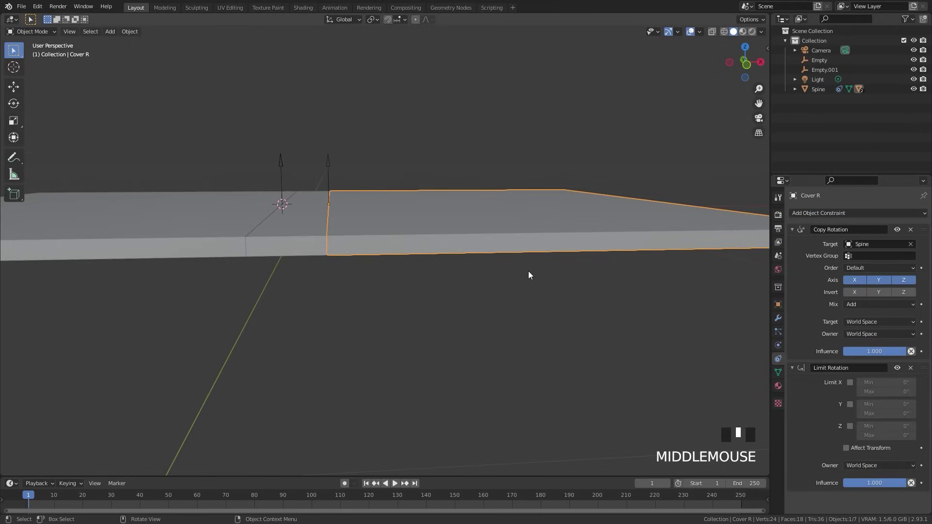
{"action": "left_click", "coordinate": [850, 404]}
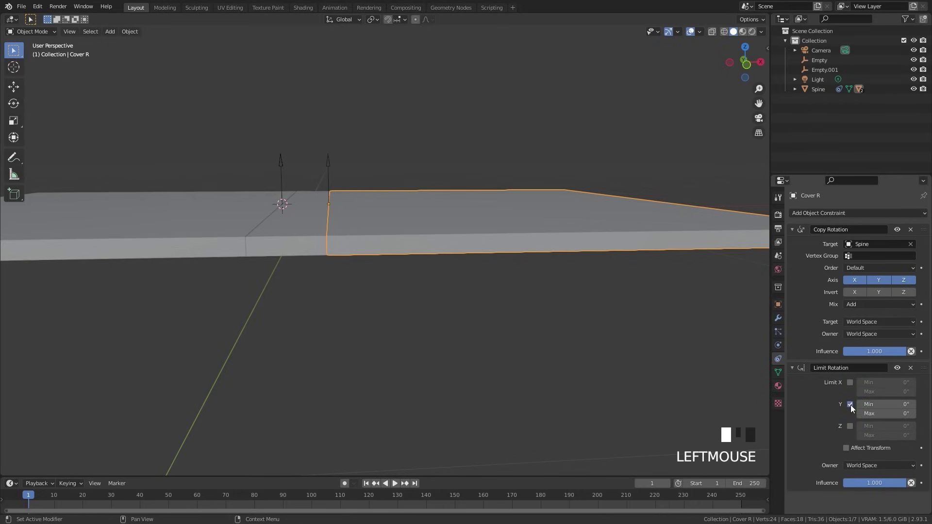
{"action": "double_click", "coordinate": [877, 405]}
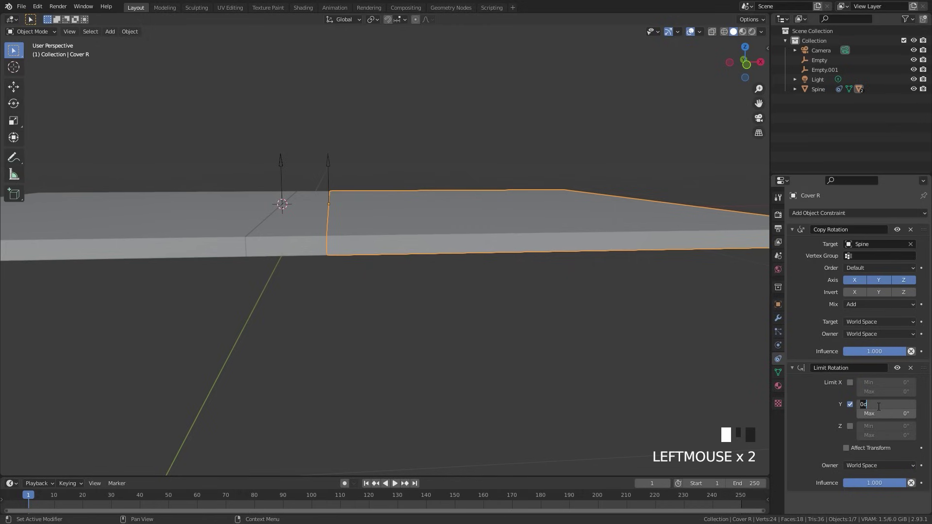
{"action": "type", "text": "-180"}
{"action": "key", "text": "Return"}
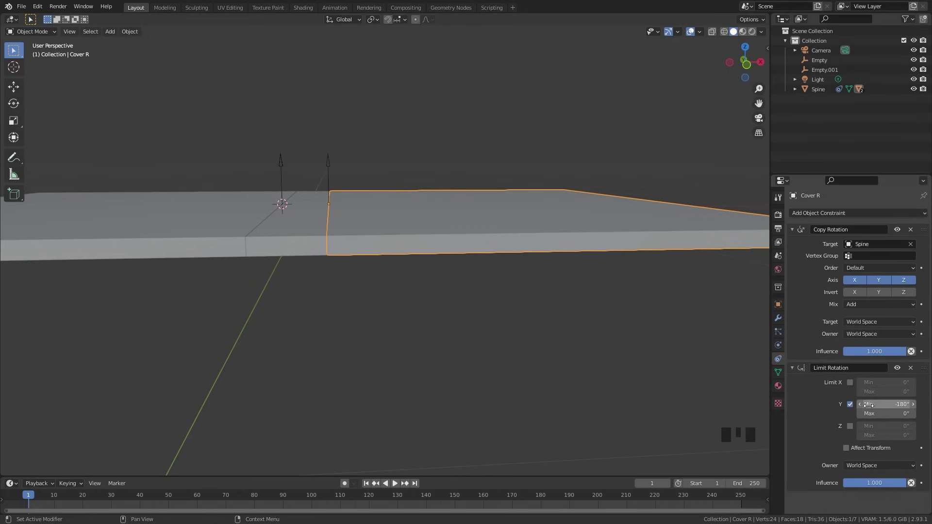
{"action": "left_click", "coordinate": [848, 448]}
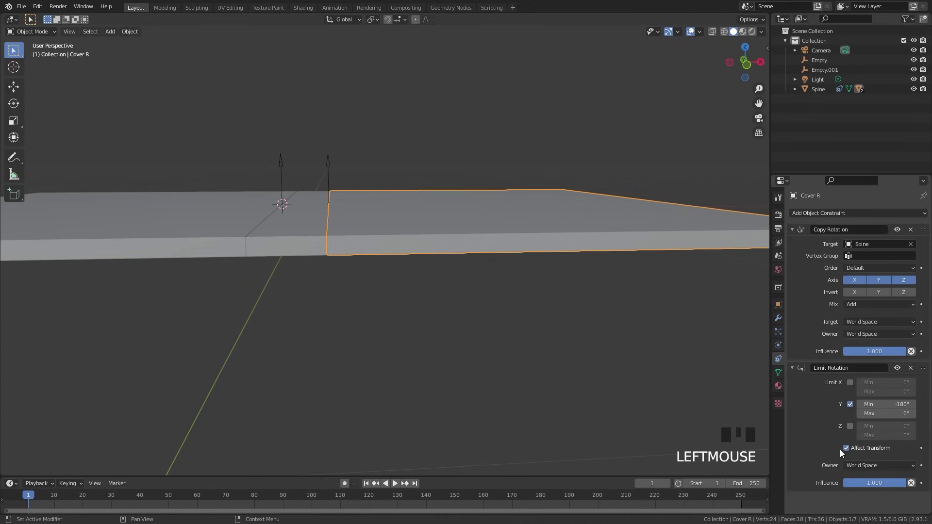
Step: Test the cover constraints by rotating the Spine about the Y axis to about -87°, without keeping the rotation
{"action": "middle_click_drag", "start_coordinate": [431, 282], "coordinate": [367, 247], "text": "shift"}
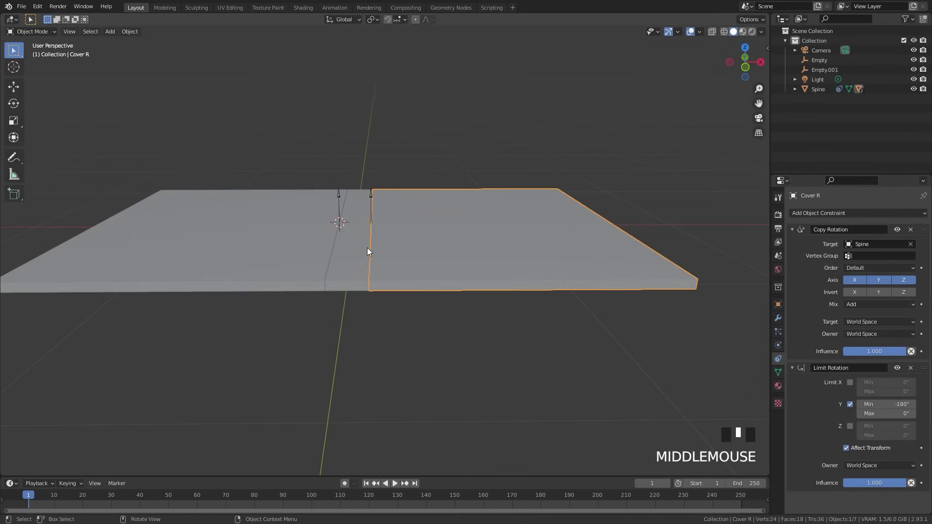
{"action": "left_click", "coordinate": [367, 248]}
{"action": "key", "text": "r"}
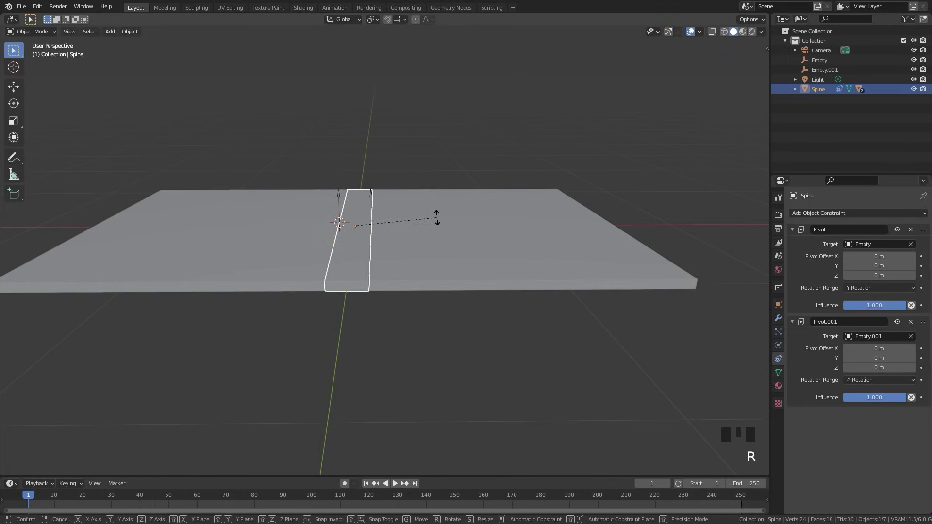
{"action": "key", "text": "y"}
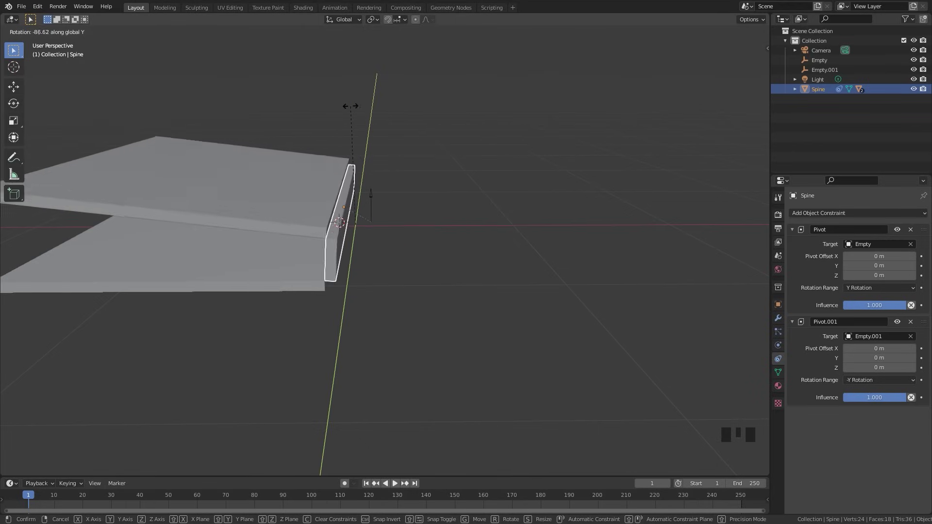
{"action": "right_click", "coordinate": [380, 126]}
Step: Enlarge the timeline area and rotate the Spine 90° about the global Y axis
{"action": "middle_click_drag", "start_coordinate": [381, 126], "coordinate": [447, 211], "text": "shift"}
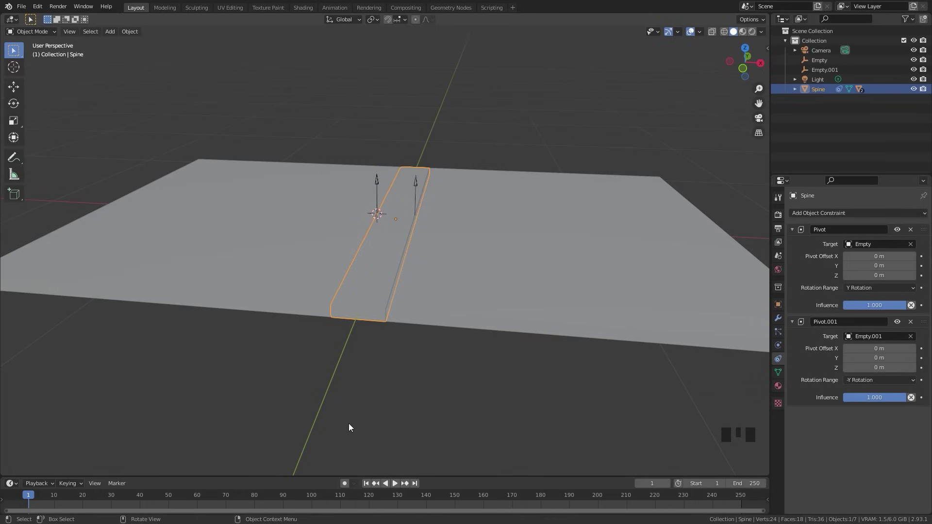
{"action": "left_click_drag", "start_coordinate": [306, 477], "coordinate": [312, 455]}
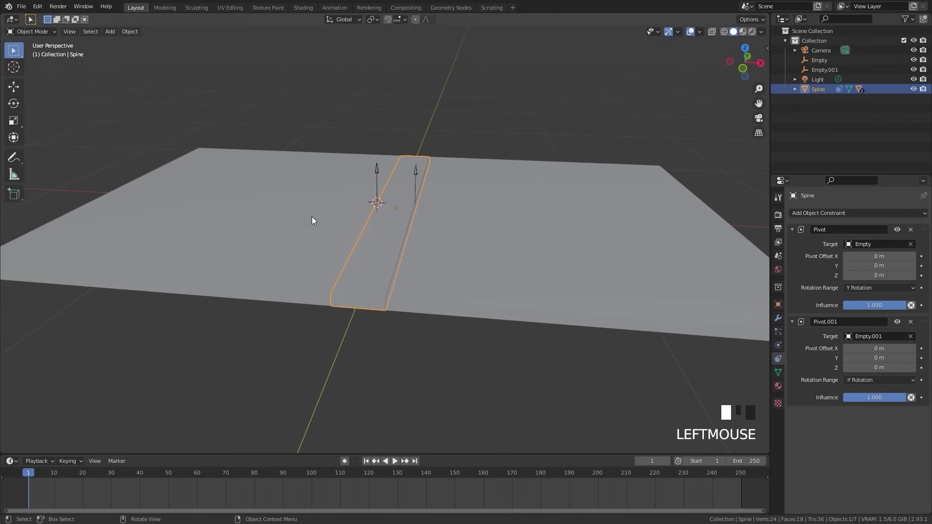
{"action": "key", "text": "r"}
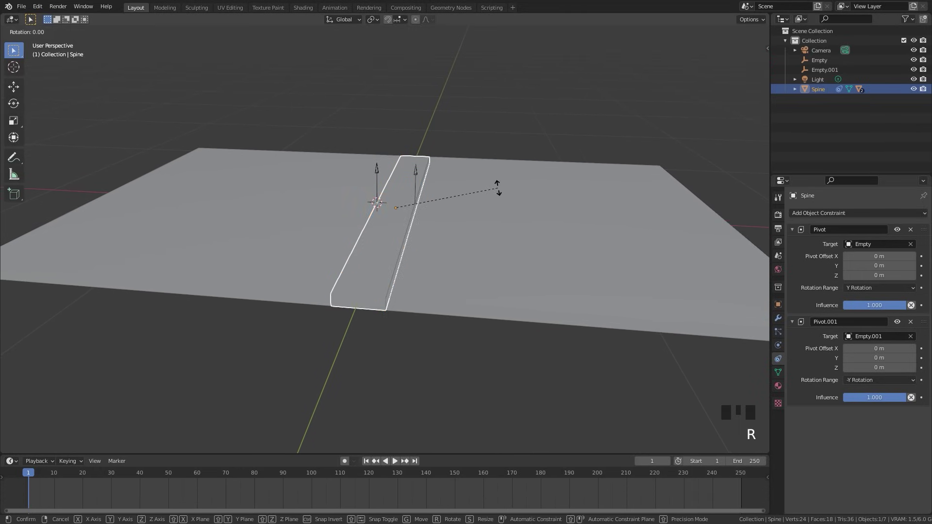
{"action": "key", "text": "y"}
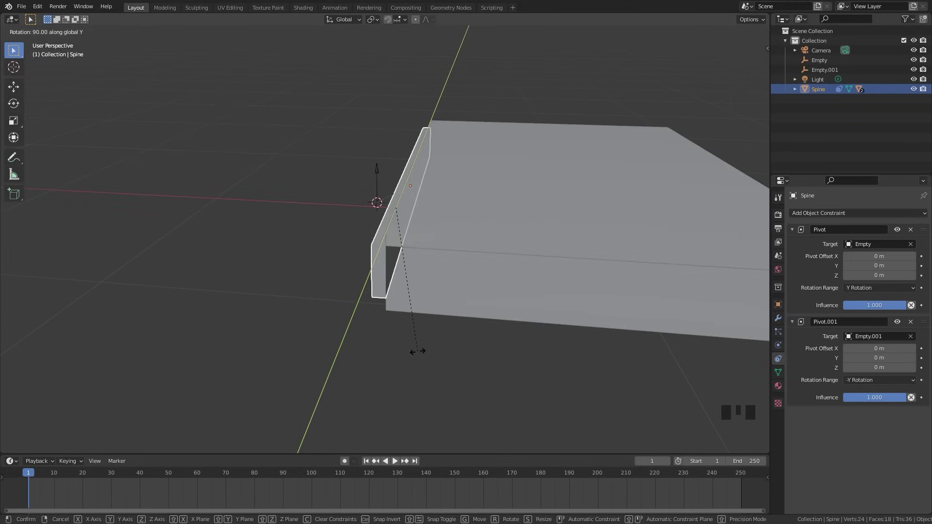
{"action": "left_click", "coordinate": [418, 351]}
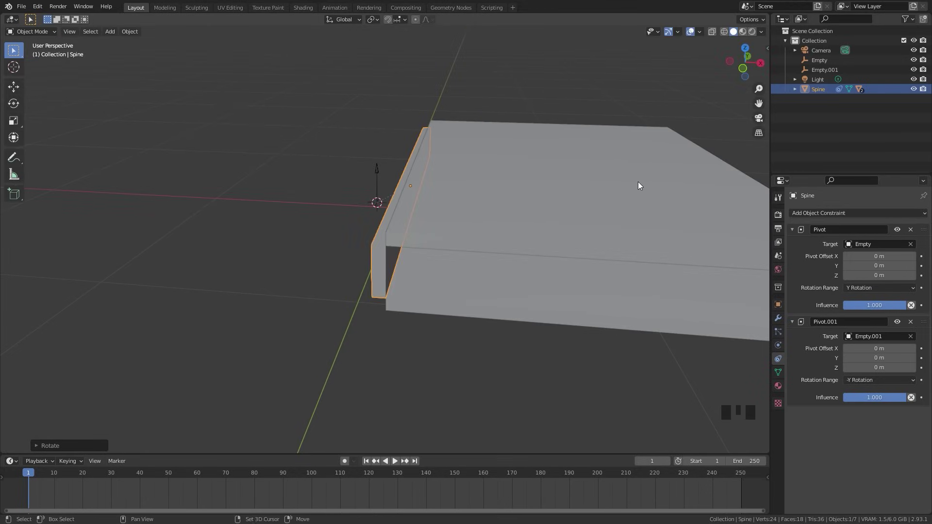
Step: Insert a Rotation keyframe for the closed Spine at frame 1
{"action": "middle_click_drag", "start_coordinate": [637, 185], "coordinate": [522, 144], "text": "shift"}
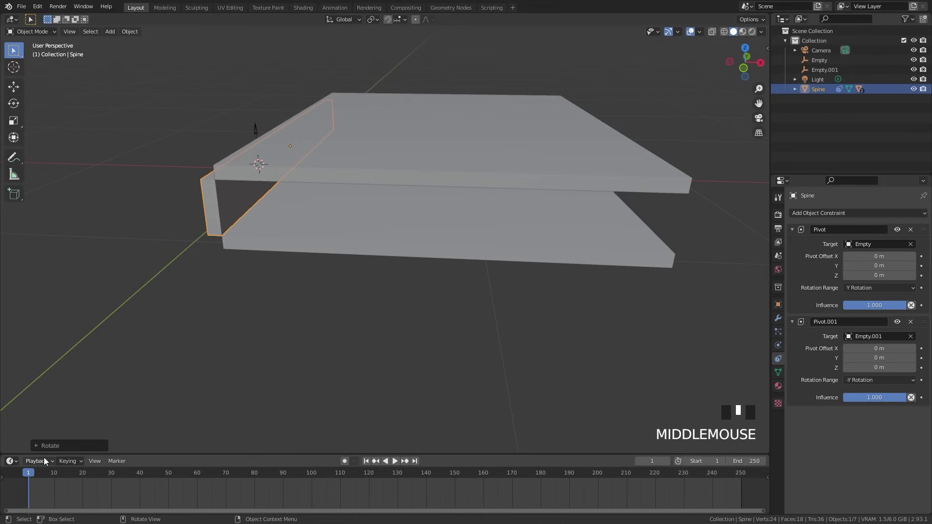
{"action": "key", "text": "i"}
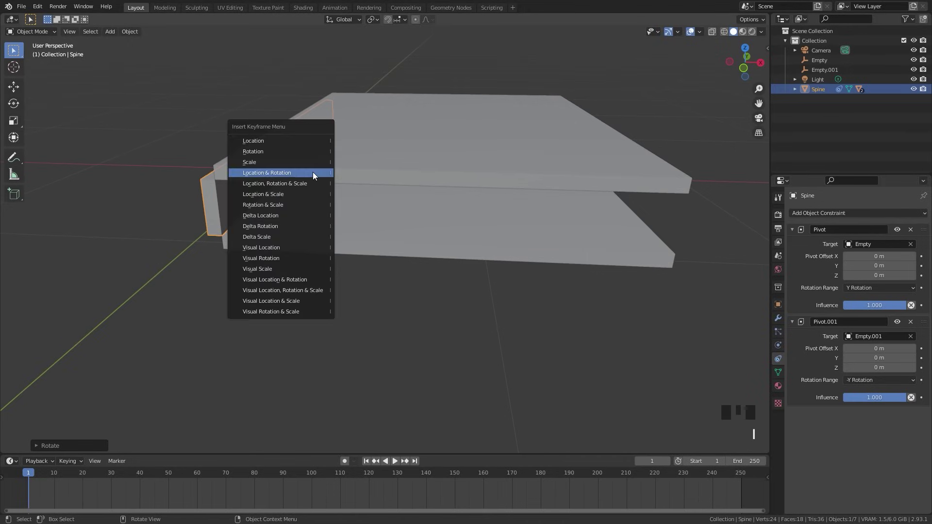
{"action": "left_click", "coordinate": [253, 151]}
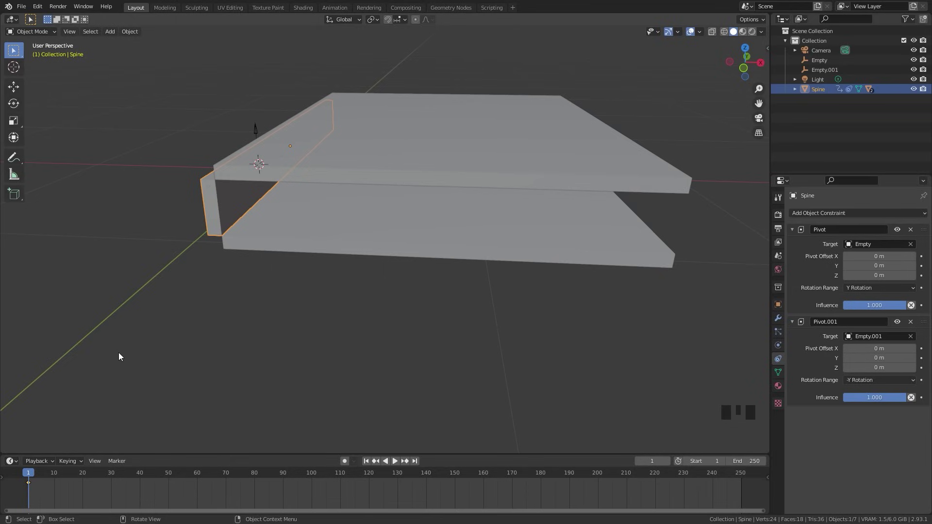
Step: At frame 15, clear the Spine's rotation and insert a Rotation keyframe for the open book
{"action": "left_click", "coordinate": [59, 477]}
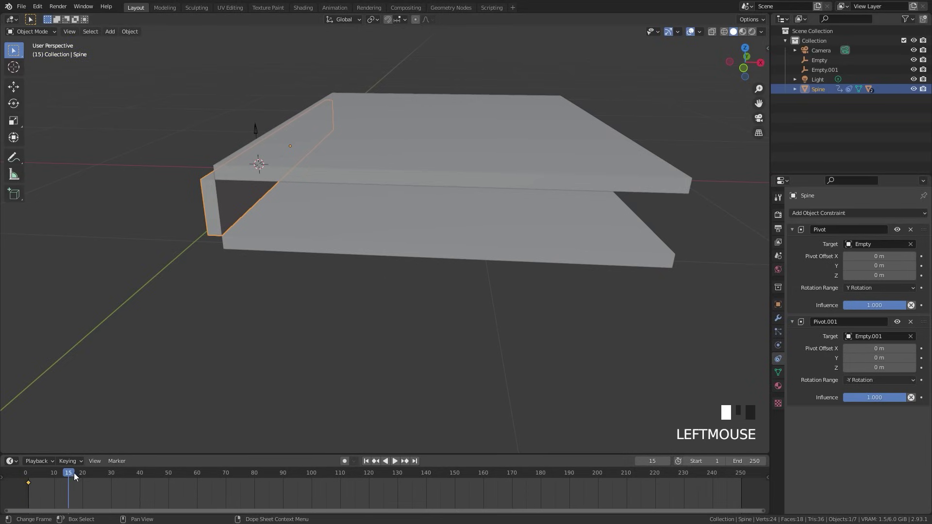
{"action": "middle_click_drag", "start_coordinate": [316, 266], "coordinate": [387, 247], "text": "shift"}
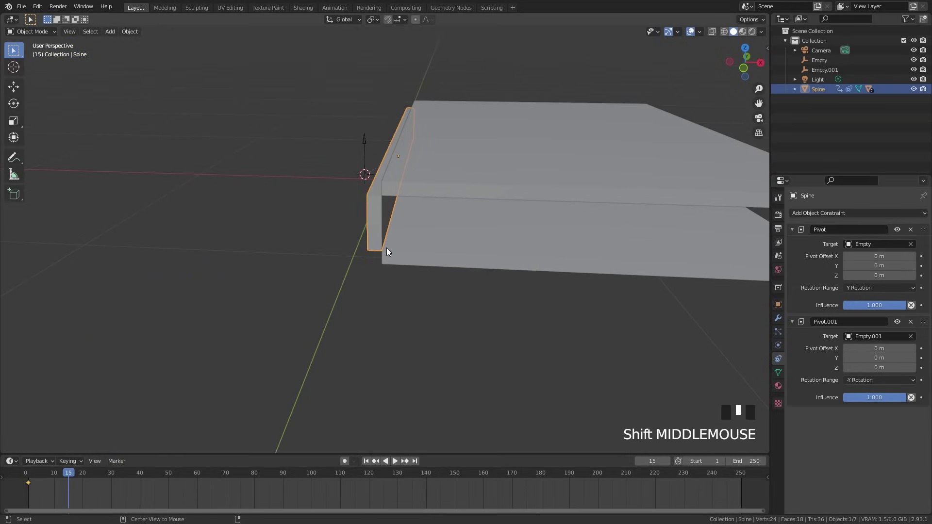
{"action": "key", "text": "alt+r"}
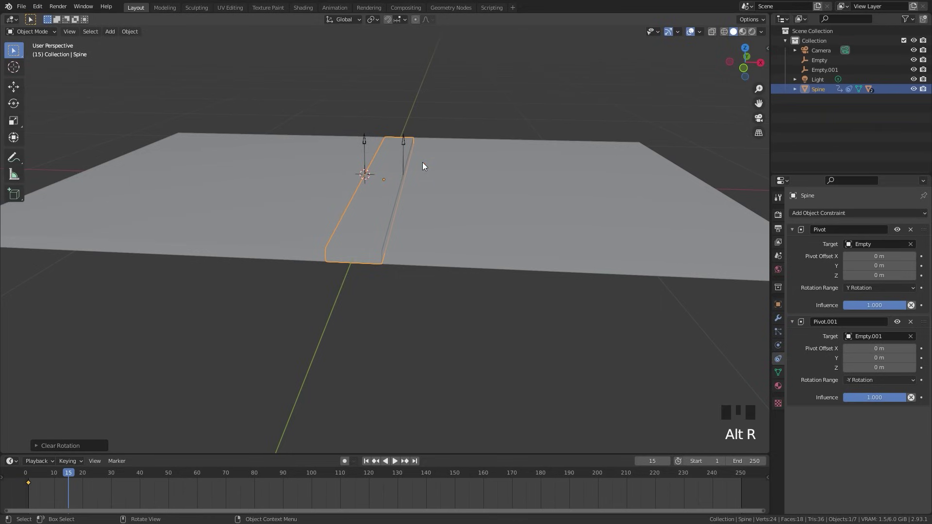
{"action": "key", "text": "i"}
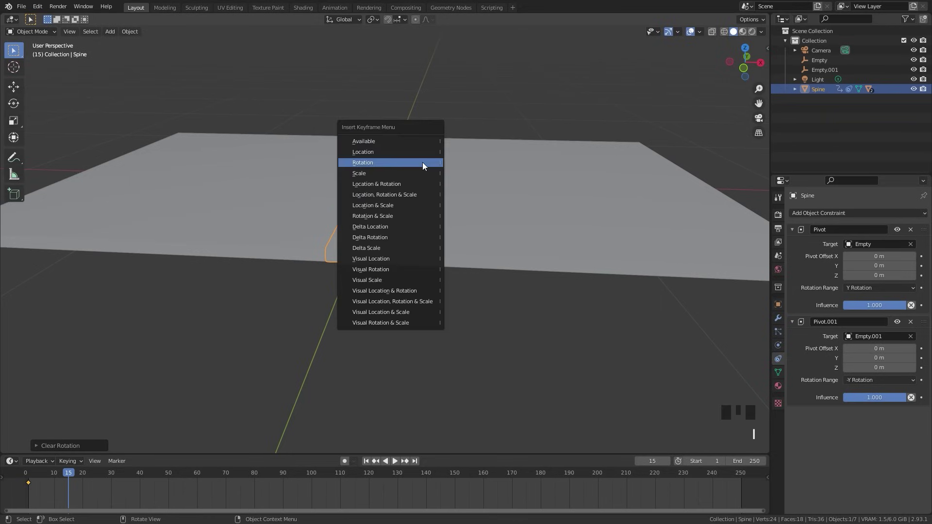
{"action": "left_click", "coordinate": [362, 162]}
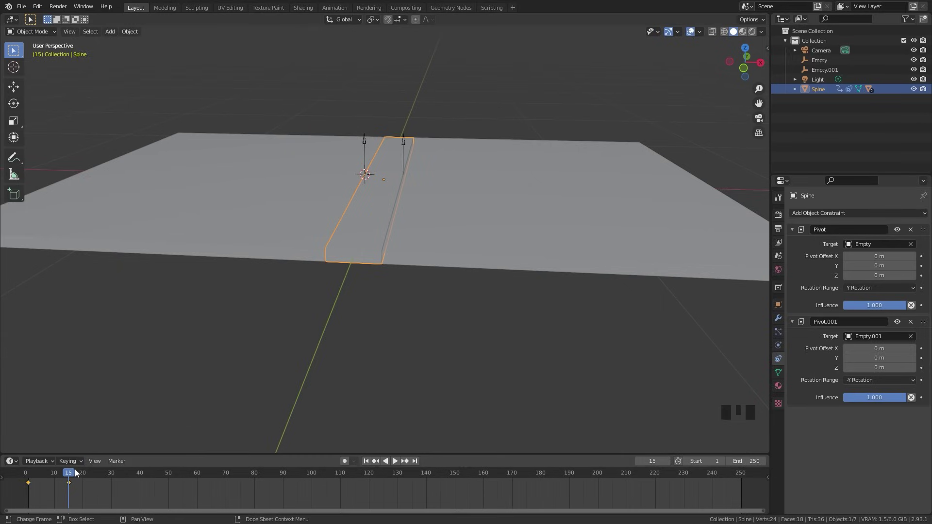
Step: At frame 30, rotate the Spine about the global Y axis in the negative direction to close the book and insert a Rotation keyframe
{"action": "left_click_drag", "start_coordinate": [70, 476], "coordinate": [112, 475]}
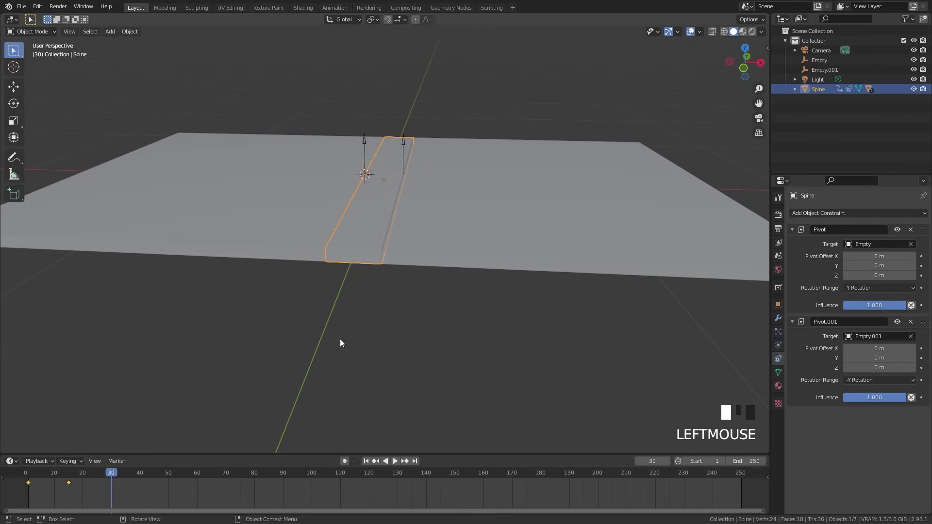
{"action": "key", "text": "r"}
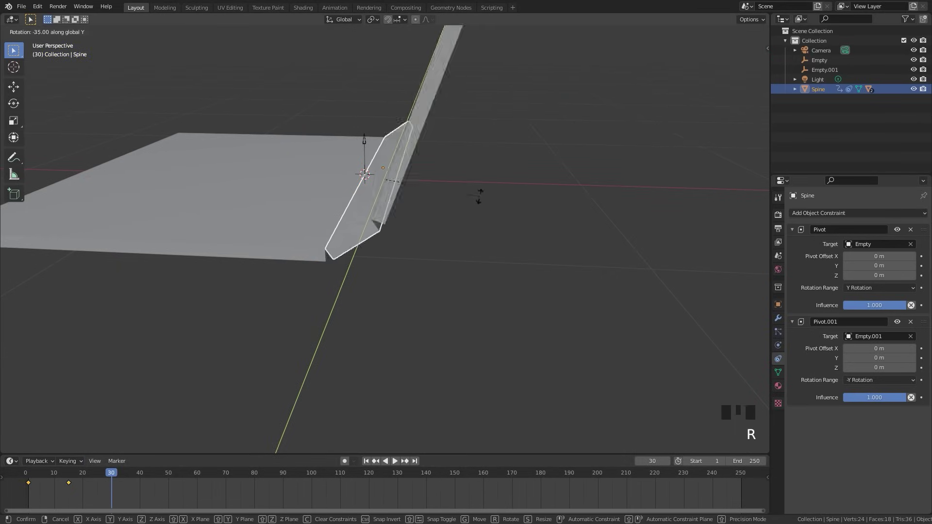
{"action": "left_click", "coordinate": [450, 115]}
{"action": "key", "text": "i"}
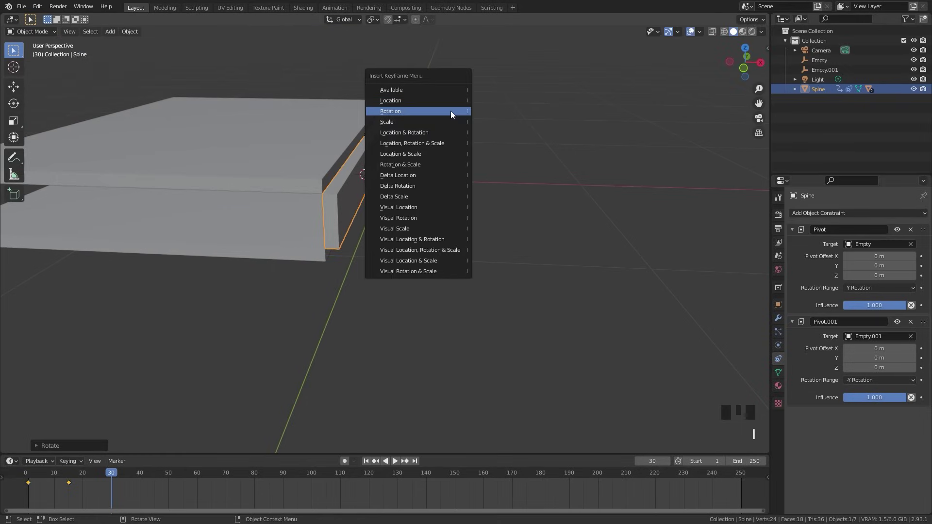
{"action": "left_click", "coordinate": [393, 110]}
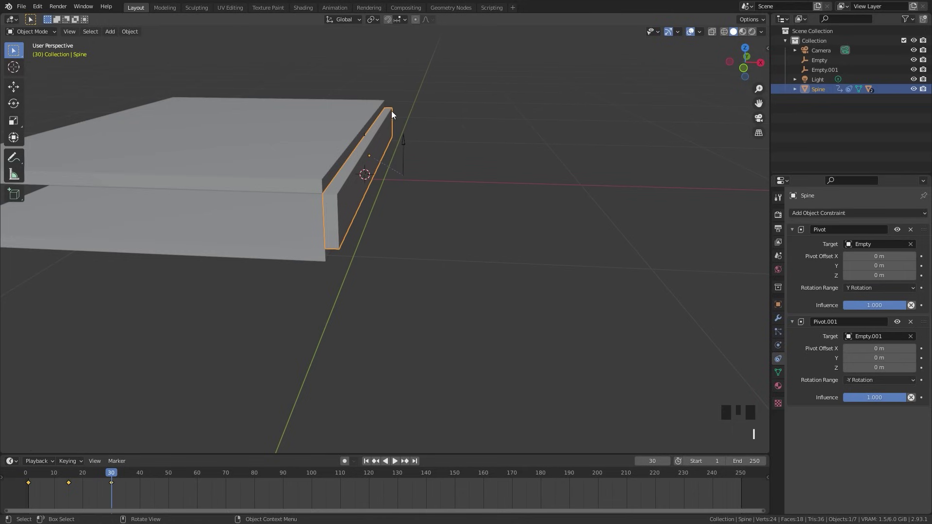
{"action": "middle_click_drag", "start_coordinate": [392, 110], "coordinate": [414, 118], "text": "shift"}
{"action": "key", "text": "r"}
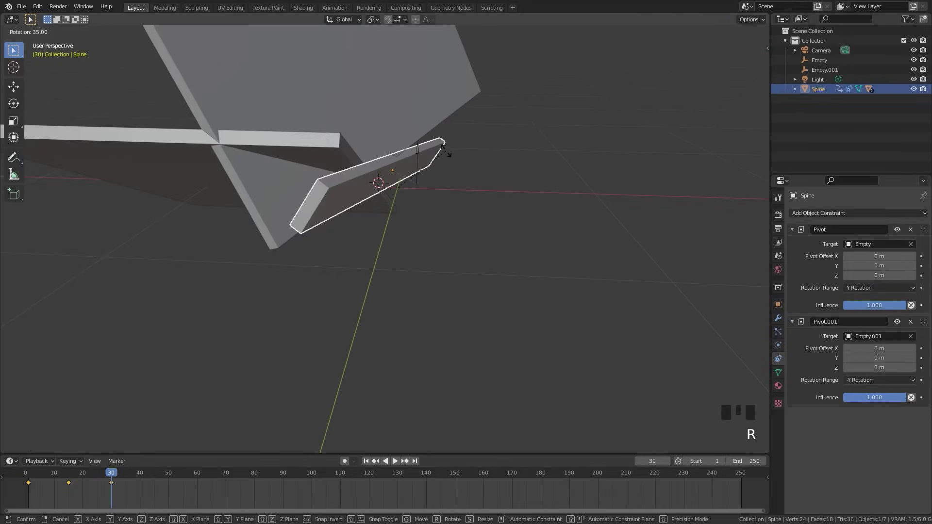
{"action": "key", "text": "y"}
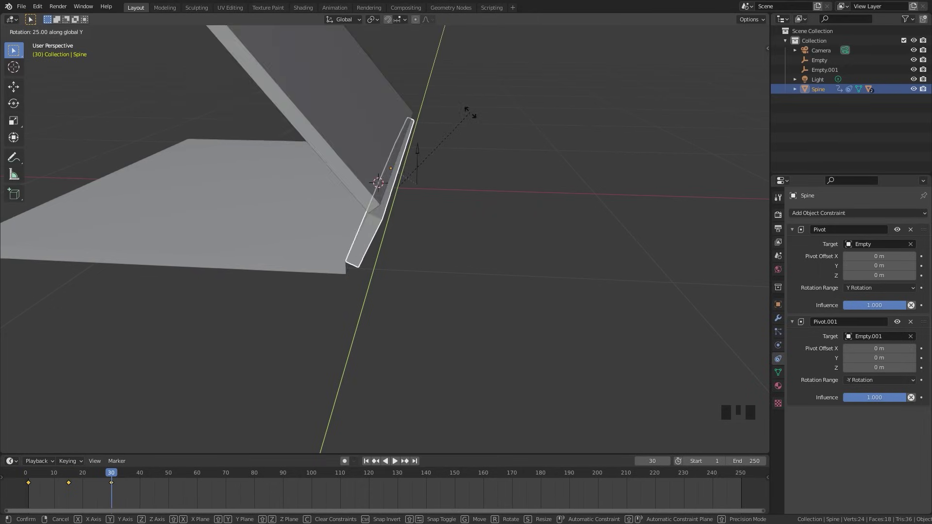
{"action": "key", "text": "Escape"}
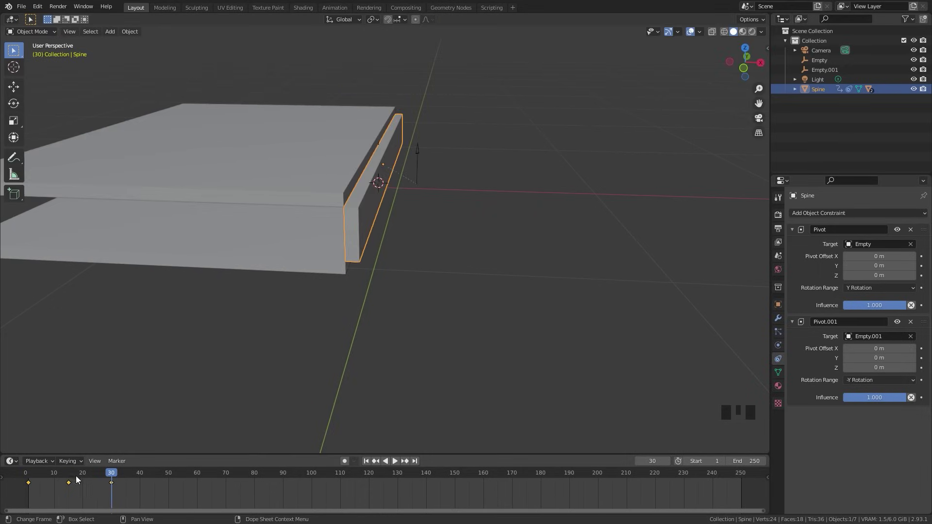
Step: Scrub back through the Spine's opening and closing animation and return to frame 1
{"action": "left_click_drag", "start_coordinate": [111, 479], "coordinate": [74, 480]}
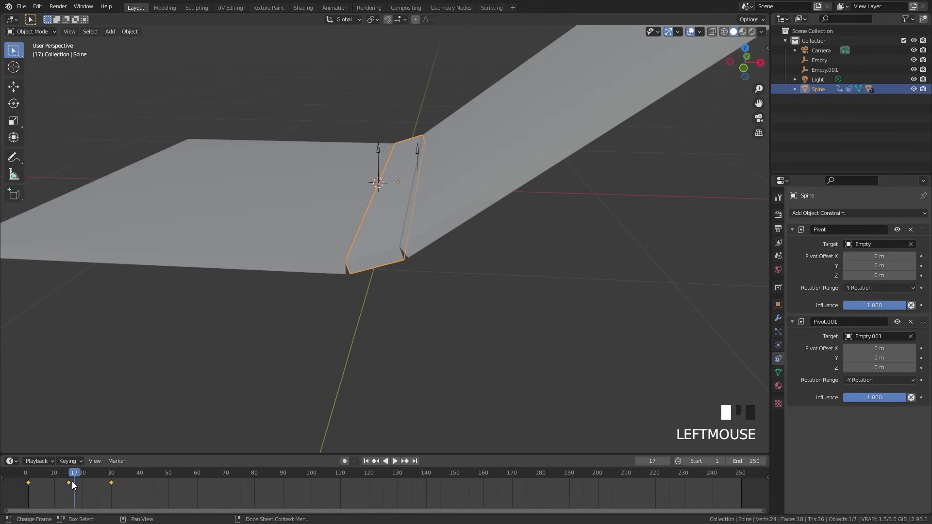
{"action": "left_click", "coordinate": [366, 461]}
{"action": "scroll", "coordinate": [396, 234], "scroll_direction": "down", "scroll_amount": 2}
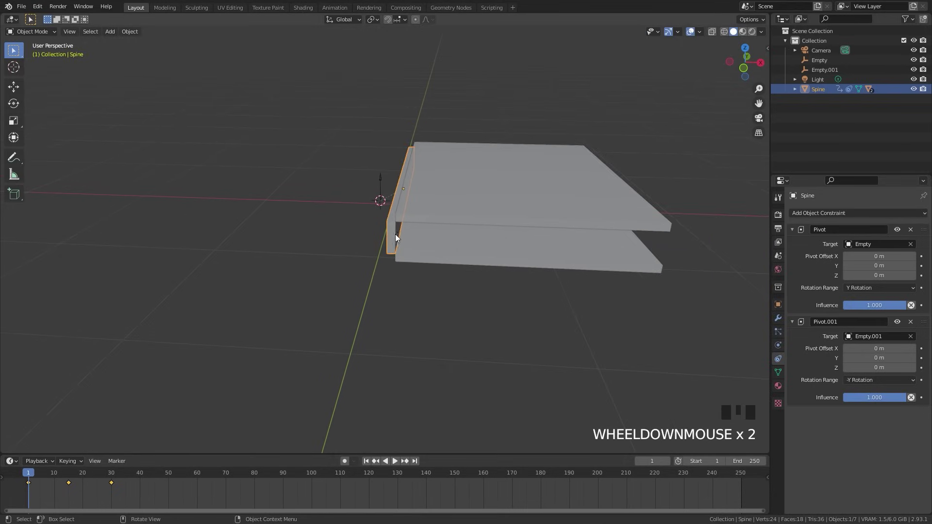
{"action": "middle_click_drag", "start_coordinate": [395, 234], "coordinate": [367, 199], "text": "shift"}
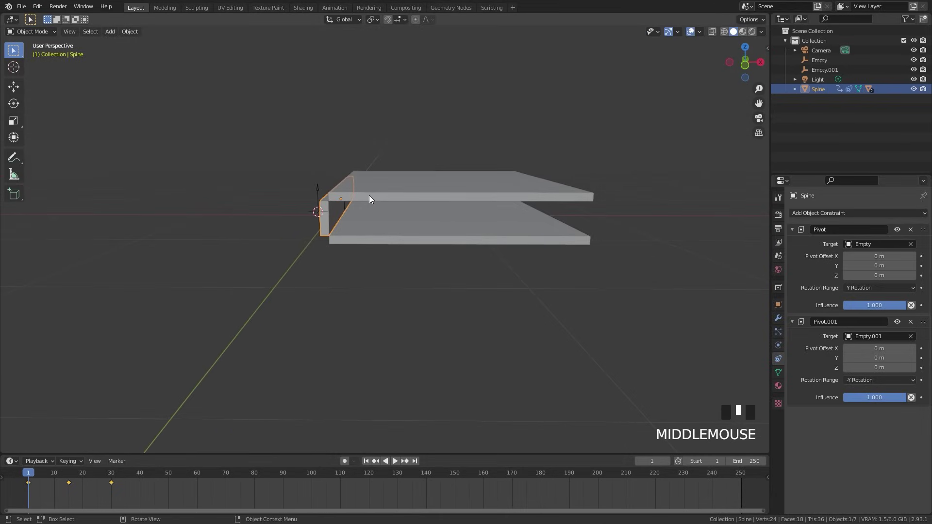
{"action": "scroll", "coordinate": [371, 197], "scroll_direction": "up", "scroll_amount": 2}
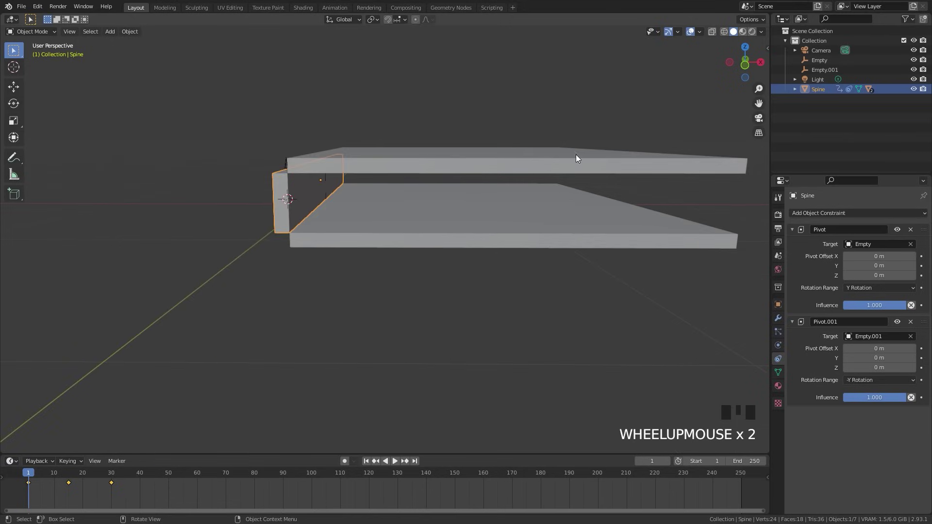
Step: Create a new collection in the Outliner and name it Pages
{"action": "right_click", "coordinate": [830, 122]}
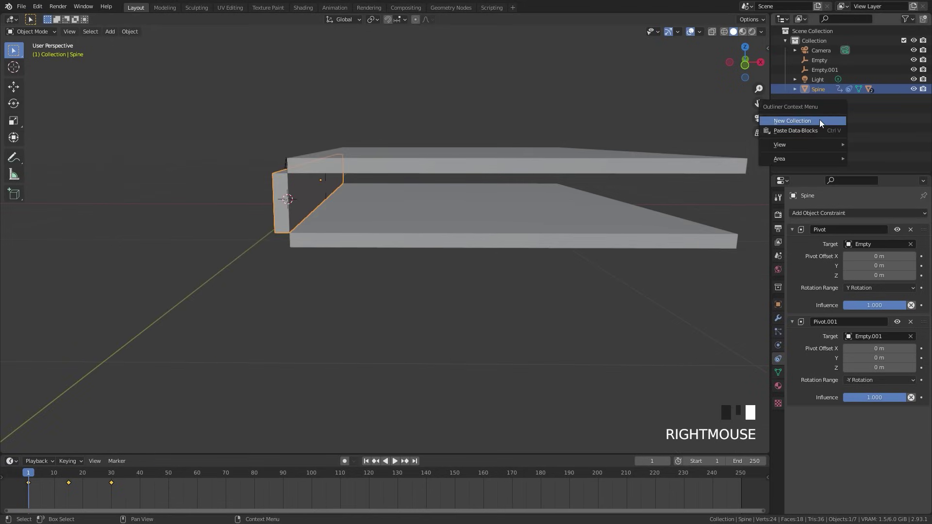
{"action": "left_click", "coordinate": [819, 119]}
{"action": "double_click", "coordinate": [817, 99]}
{"action": "type", "text": "P"}
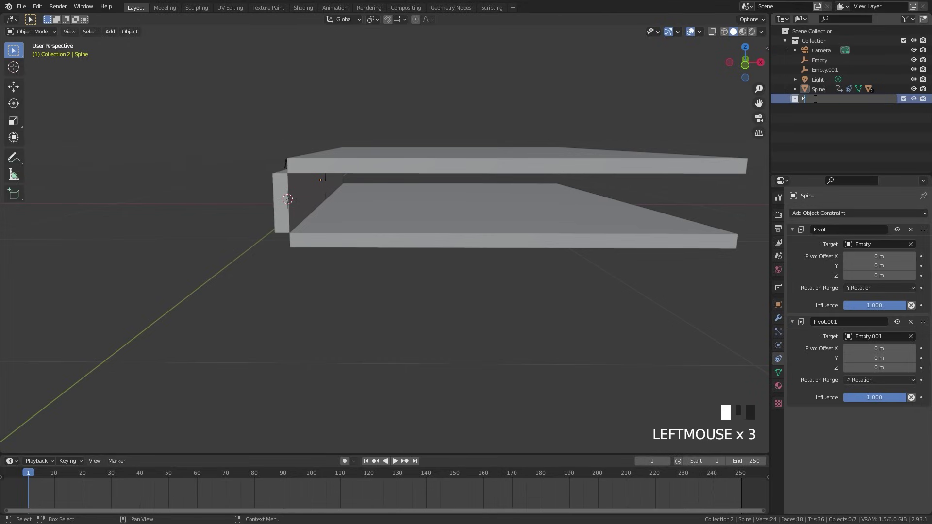
{"action": "type", "text": "ages"}
{"action": "key", "text": "Return"}
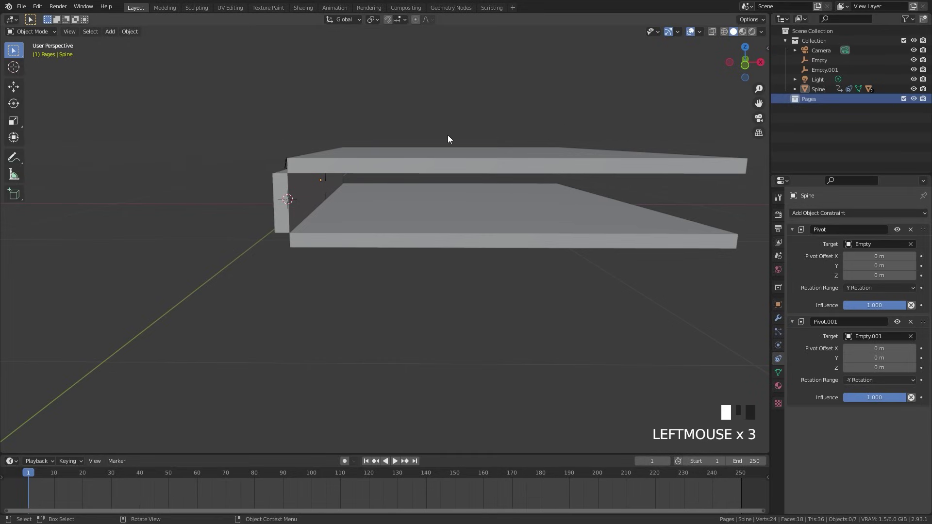
Step: Add a mesh plane to the Pages collection in top view and switch the viewport to wireframe shading
{"action": "key", "text": "KP_7"}
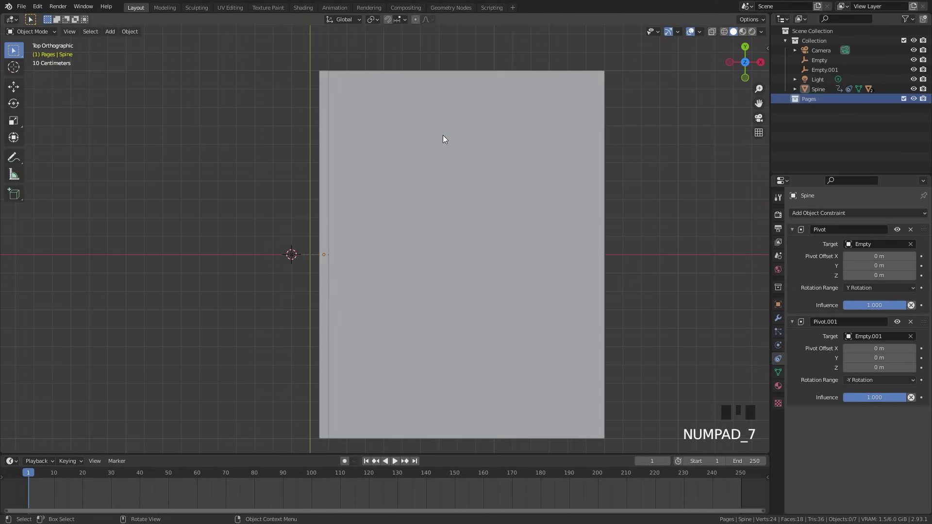
{"action": "middle_click_drag", "start_coordinate": [393, 191], "coordinate": [370, 172], "text": "shift"}
{"action": "key", "text": "shift+a"}
{"action": "mouse_move", "coordinate": [368, 173]}
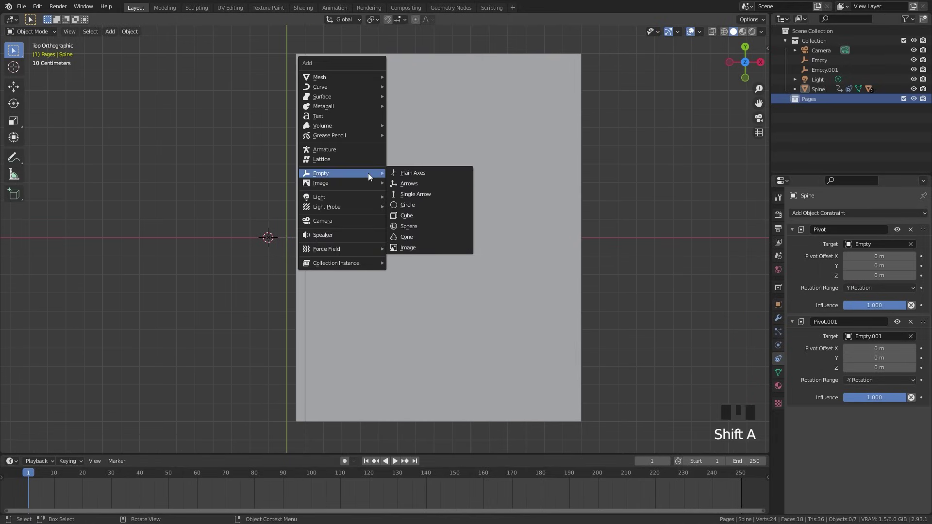
{"action": "mouse_move", "coordinate": [346, 75]}
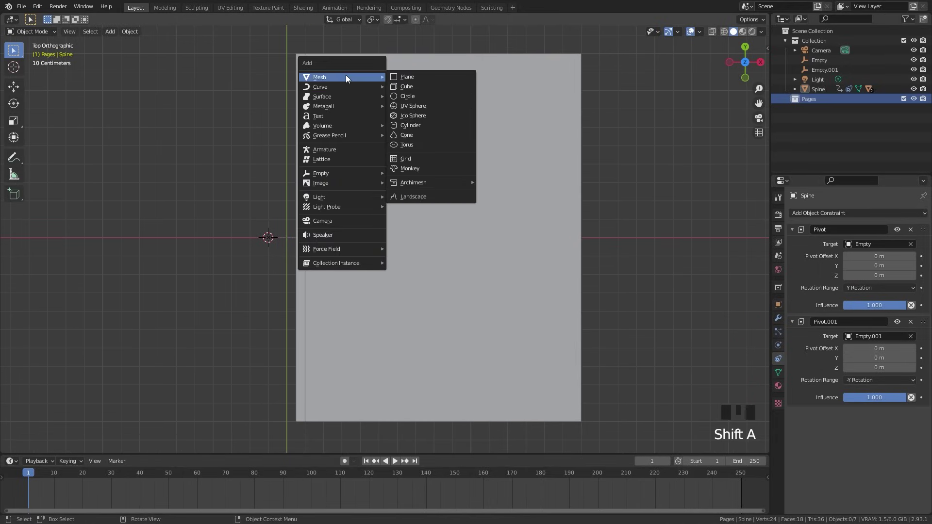
{"action": "left_click", "coordinate": [415, 77]}
{"action": "key", "text": "z"}
{"action": "key", "text": "z"}
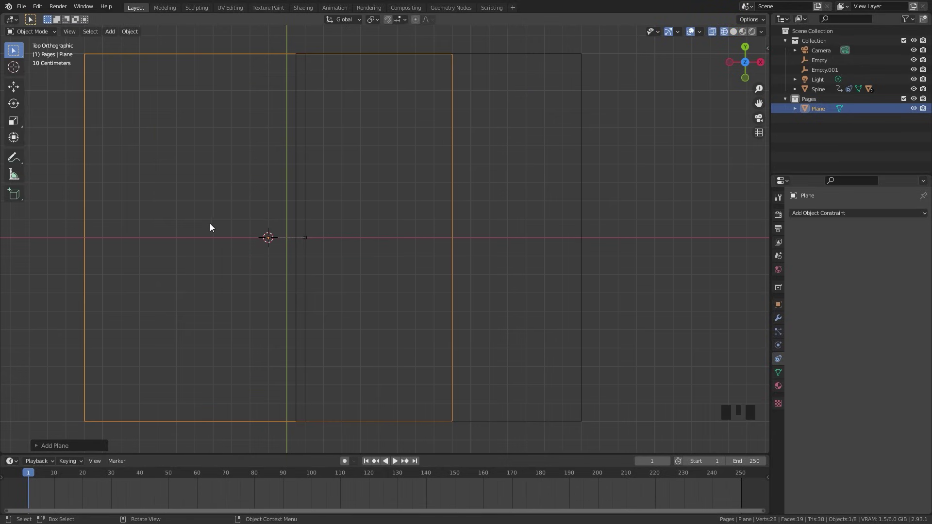
Step: Shift the plane's geometry in Edit Mode until its left edge sits on the origin, and move the object along X to the spine's inner edge
{"action": "key", "text": "Tab"}
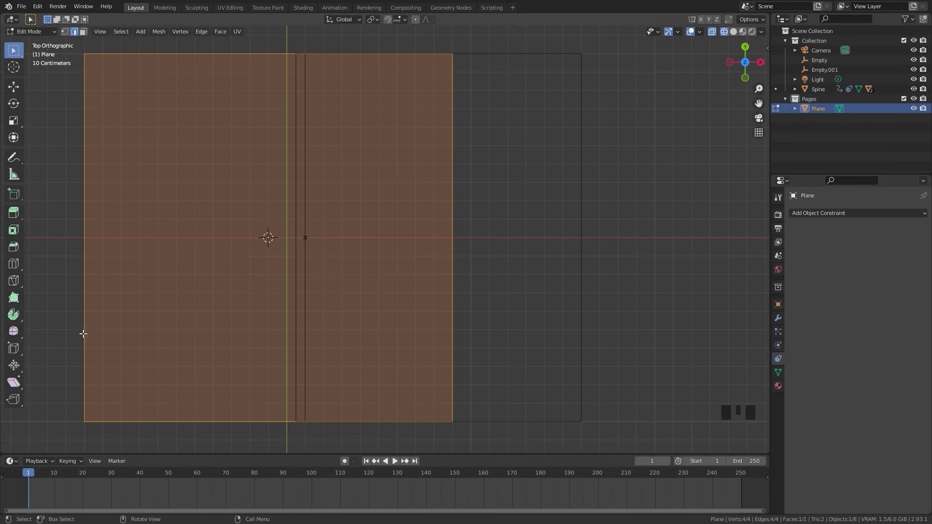
{"action": "key", "text": "g"}
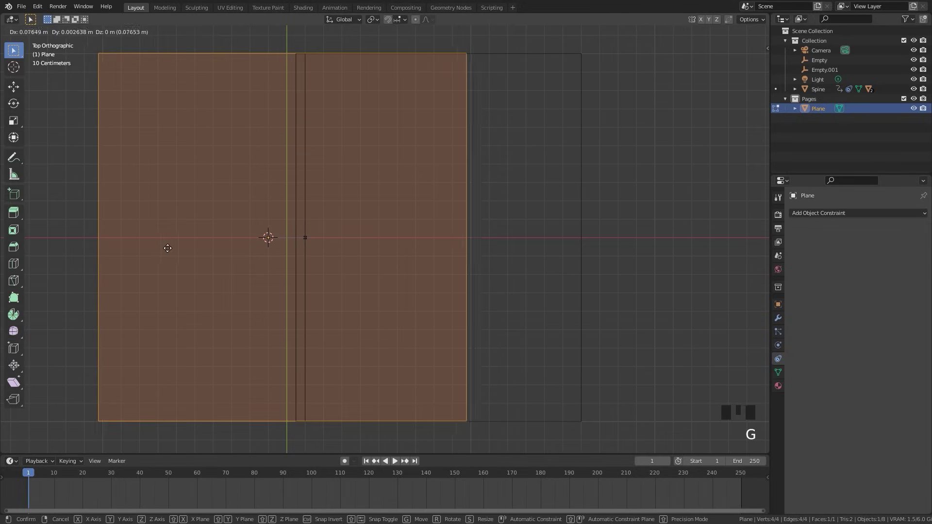
{"action": "left_click", "coordinate": [344, 248]}
{"action": "key", "text": "Tab"}
{"action": "key", "text": "g"}
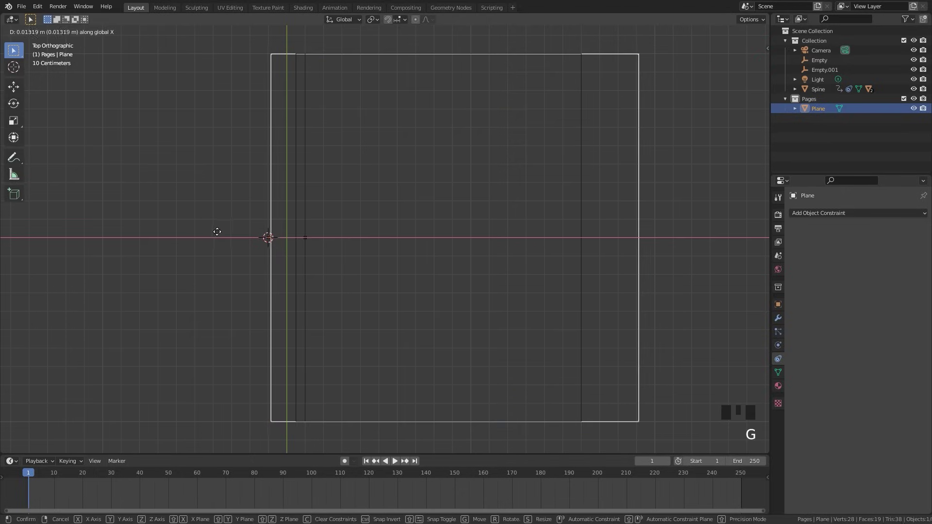
{"action": "left_click", "coordinate": [253, 228]}
Step: Scale the page plane along X to just inside the cover's outer edge, and along Y to slightly less than the cover's height
{"action": "key", "text": "s"}
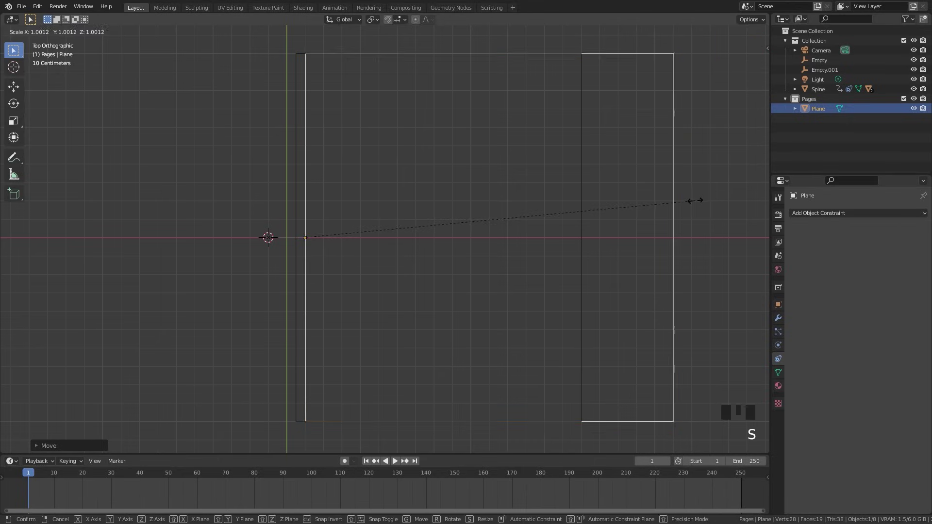
{"action": "left_click", "coordinate": [593, 203]}
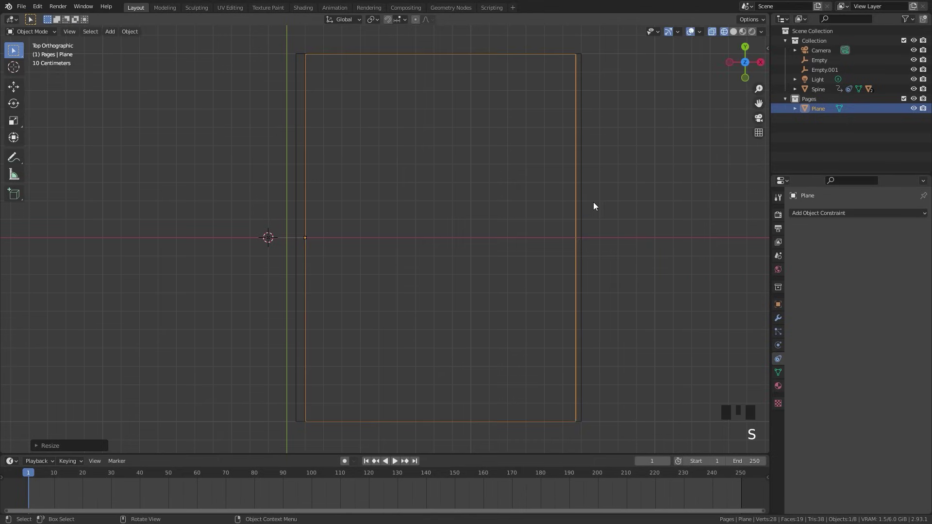
{"action": "key", "text": "s"}
{"action": "left_click", "coordinate": [614, 184]}
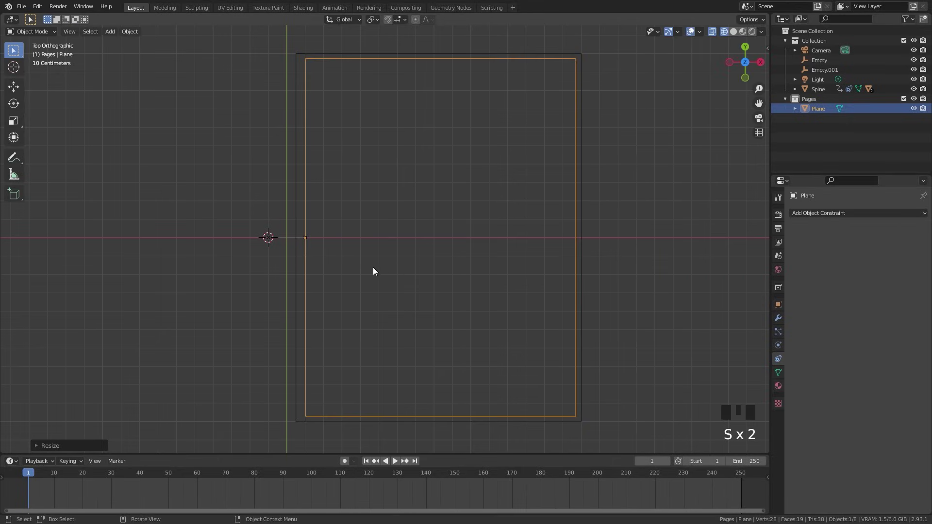
Step: Add 40 evenly spaced loop cuts across the page plane's width in Edit Mode, running parallel to the spine, and return to Object Mode
{"action": "scroll", "coordinate": [374, 271], "scroll_direction": "up", "scroll_amount": 6}
{"action": "middle_click_drag", "start_coordinate": [199, 243], "coordinate": [373, 252]}
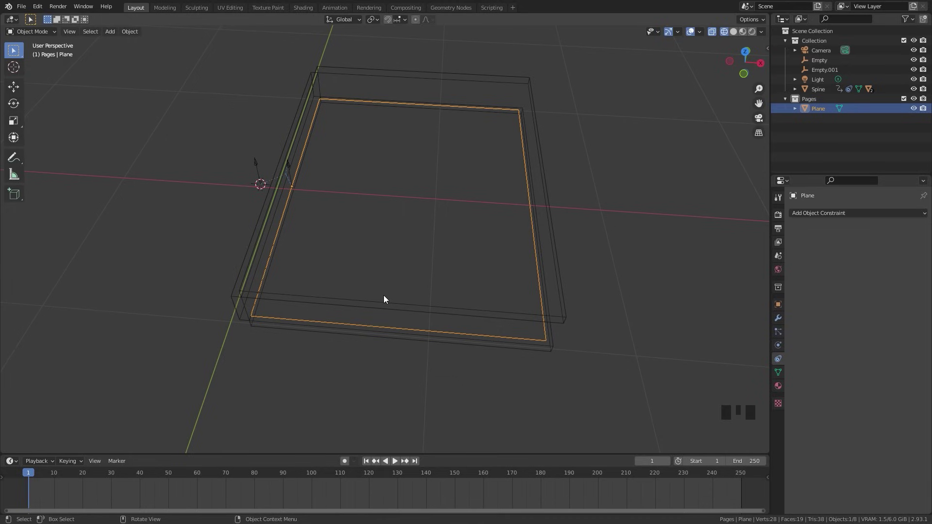
{"action": "key", "text": "Tab"}
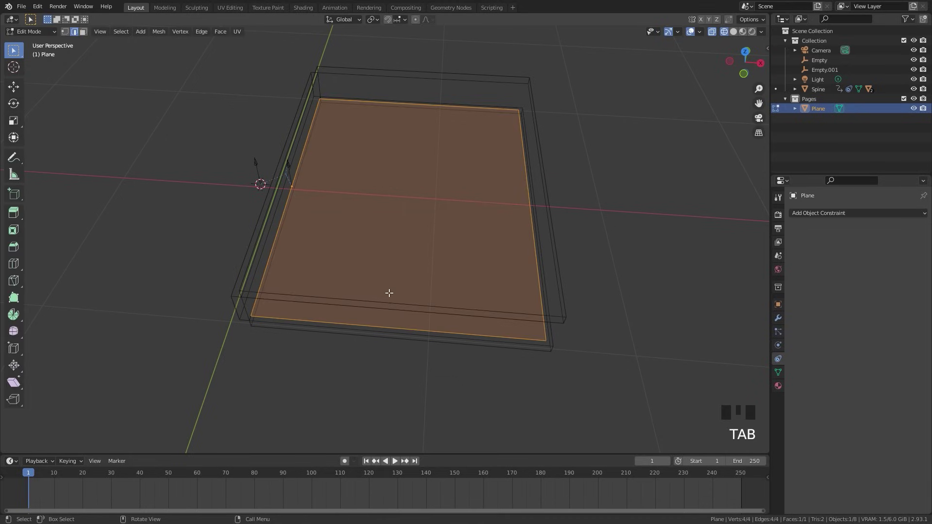
{"action": "key", "text": "ctrl+r"}
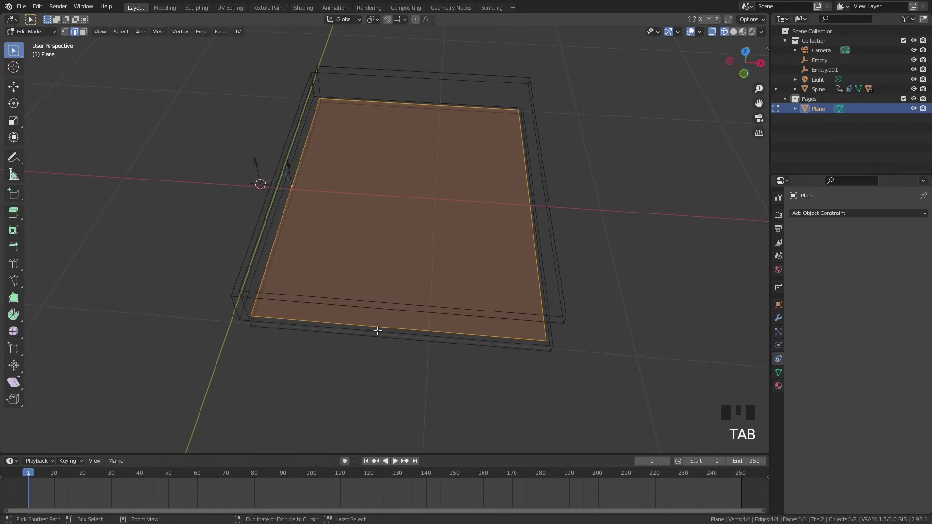
{"action": "type", "text": "40"}
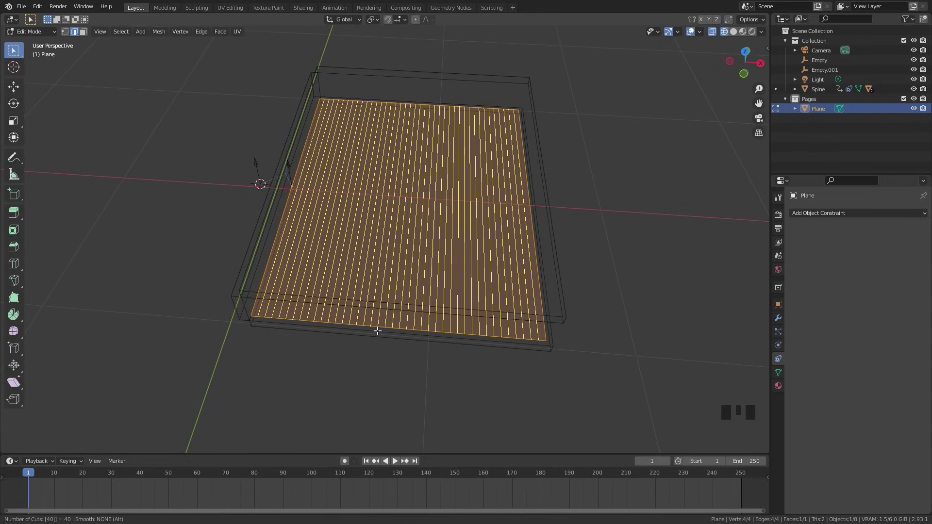
{"action": "key", "text": "Return"}
{"action": "right_click", "coordinate": [380, 327]}
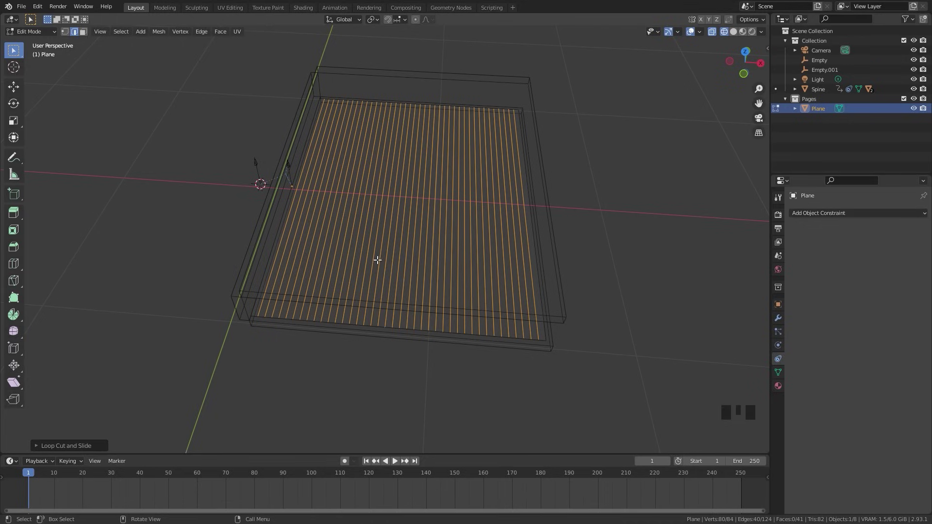
{"action": "middle_click_drag", "start_coordinate": [398, 247], "coordinate": [424, 221]}
{"action": "key", "text": "Tab"}
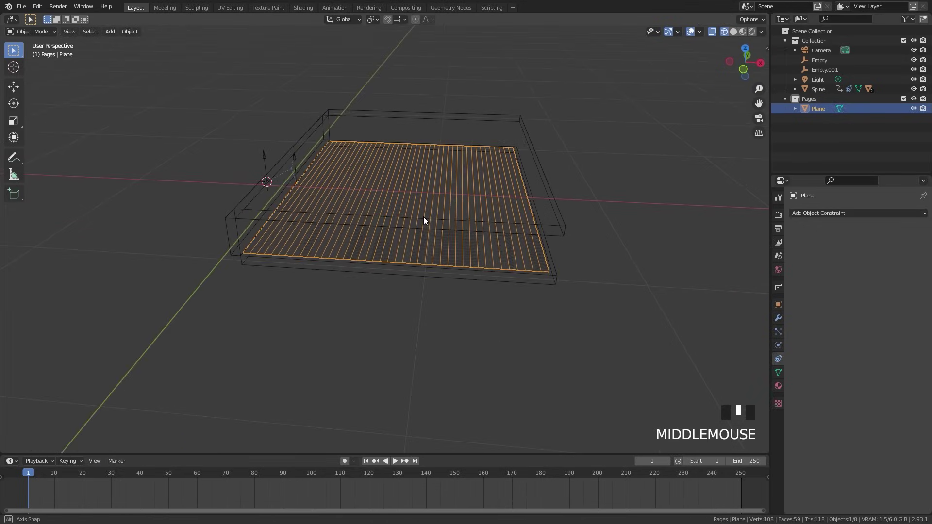
Step: Add a Simple Deform modifier to the page plane, set to Bend around the Z axis
{"action": "left_click", "coordinate": [778, 318]}
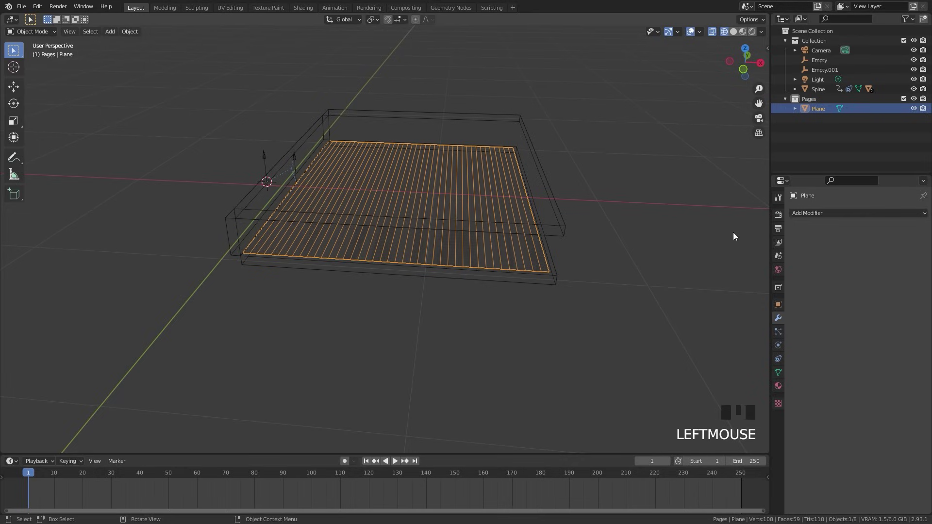
{"action": "scroll", "coordinate": [511, 231], "scroll_direction": "up", "scroll_amount": 2}
{"action": "middle_click_drag", "start_coordinate": [511, 231], "coordinate": [526, 189]}
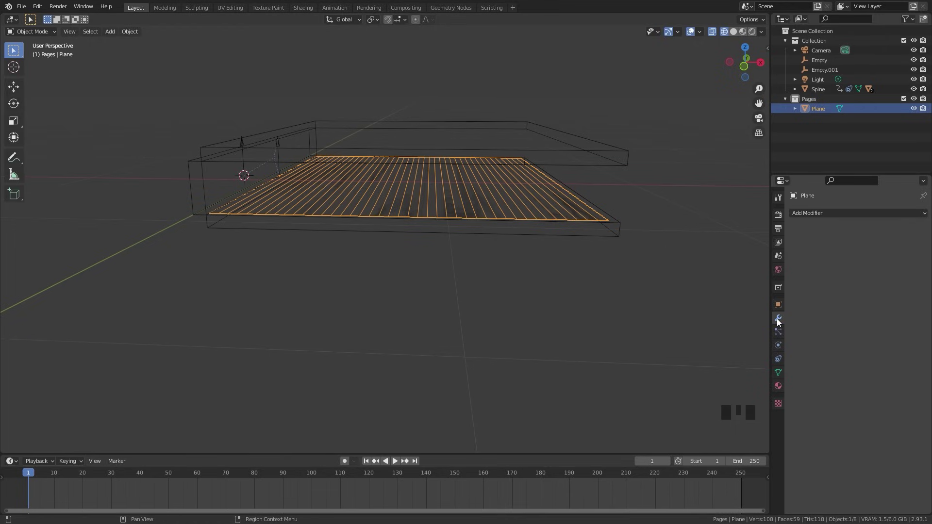
{"action": "left_click", "coordinate": [823, 213]}
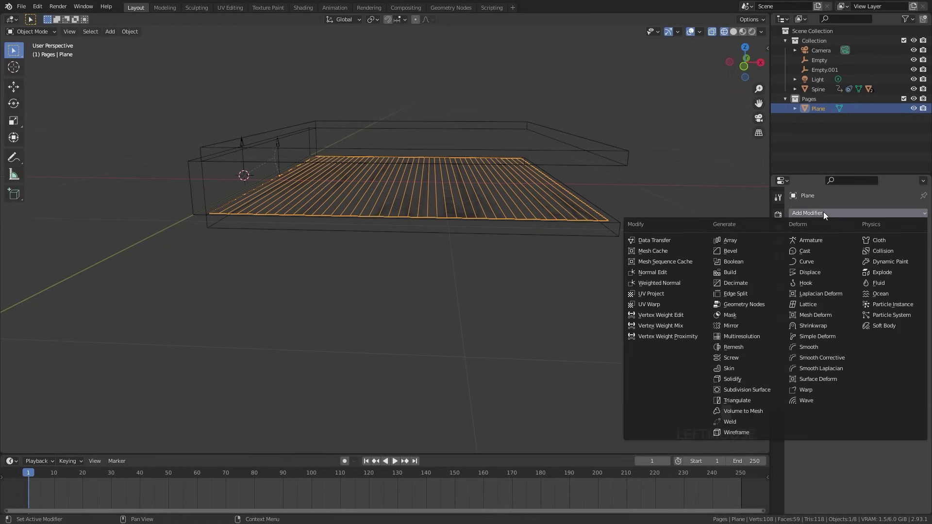
{"action": "left_click", "coordinate": [816, 338]}
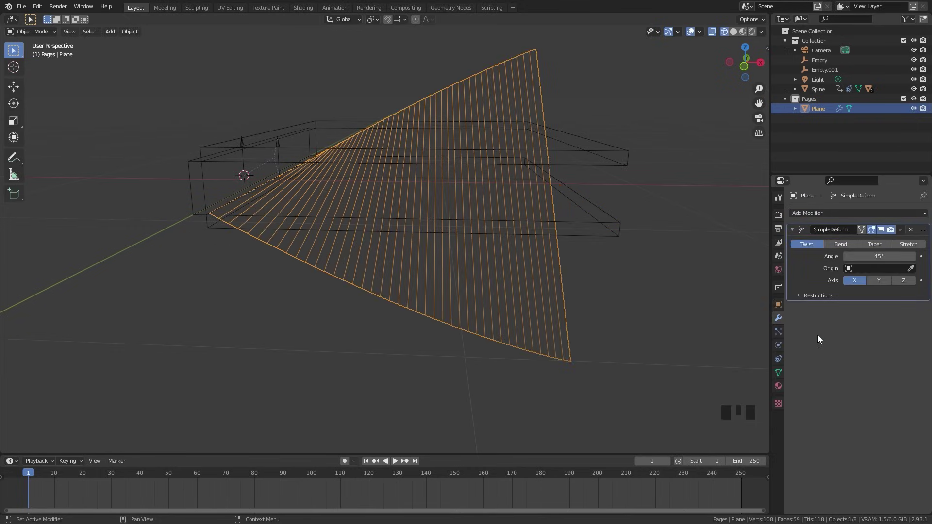
{"action": "left_click", "coordinate": [841, 247]}
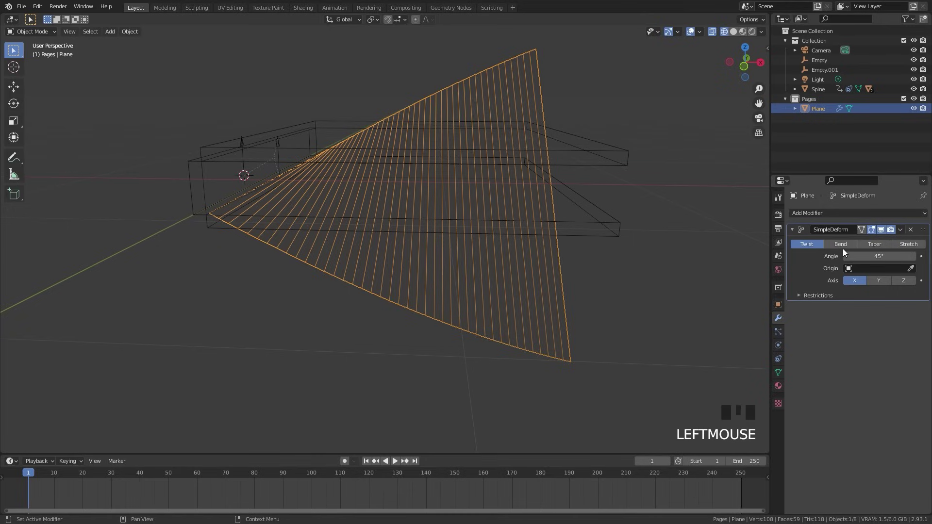
{"action": "double_click", "coordinate": [843, 248]}
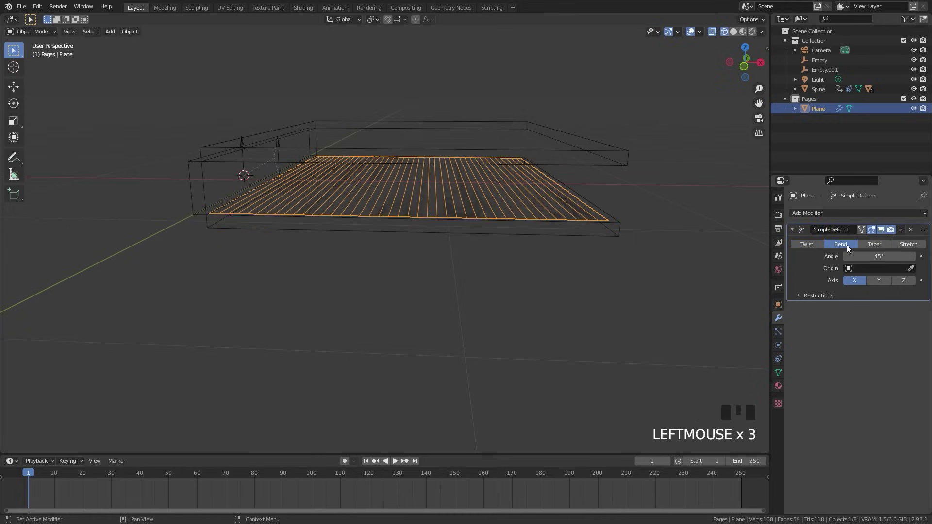
{"action": "left_click", "coordinate": [903, 282]}
Step: In right view, rotate all the plane's geometry a quarter turn in Edit Mode, and counter-rotate the object in Object Mode so it lies flat
{"action": "middle_click_drag", "start_coordinate": [466, 147], "coordinate": [373, 140]}
{"action": "scroll", "coordinate": [454, 188], "scroll_direction": "down", "scroll_amount": 1}
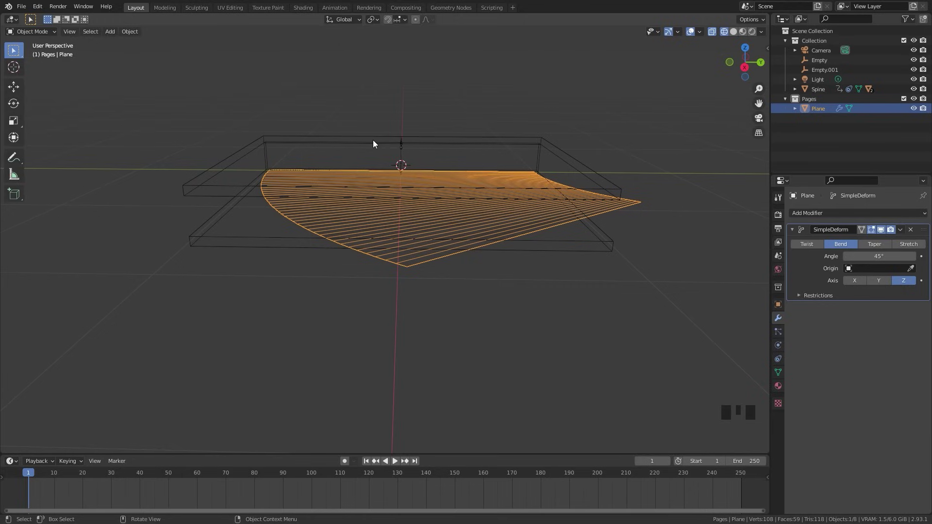
{"action": "key", "text": "KP_3"}
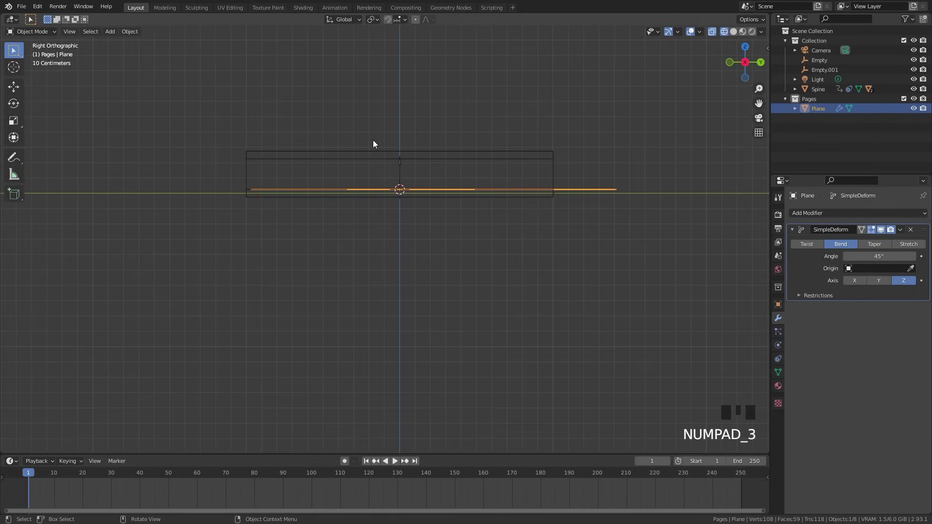
{"action": "key", "text": "Tab"}
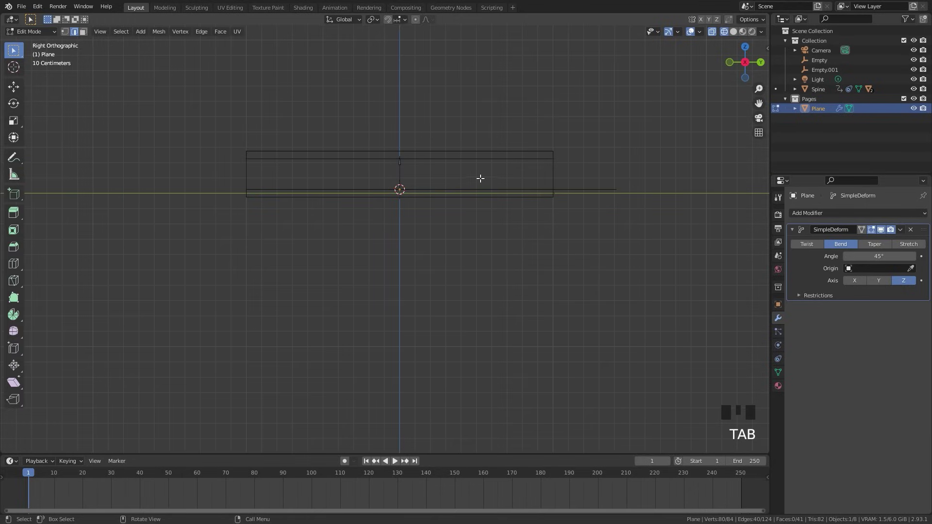
{"action": "key", "text": "a"}
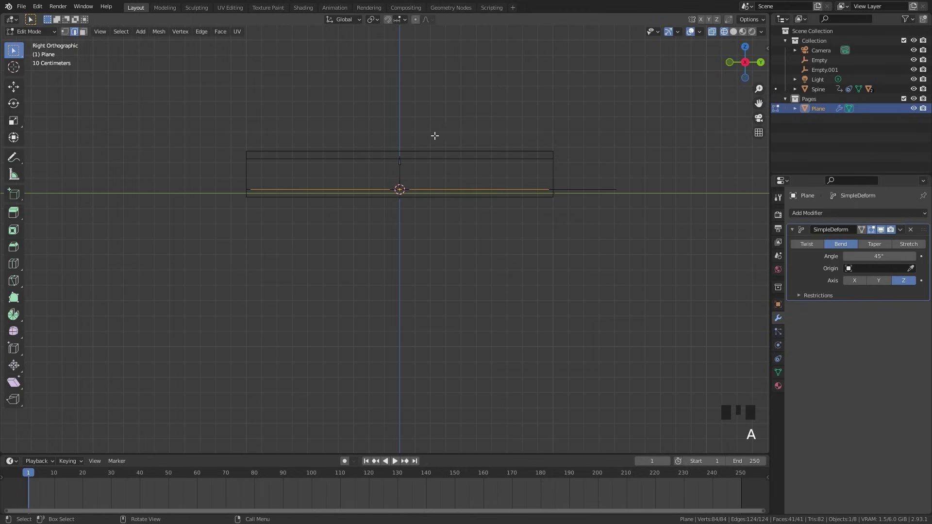
{"action": "key", "text": "r"}
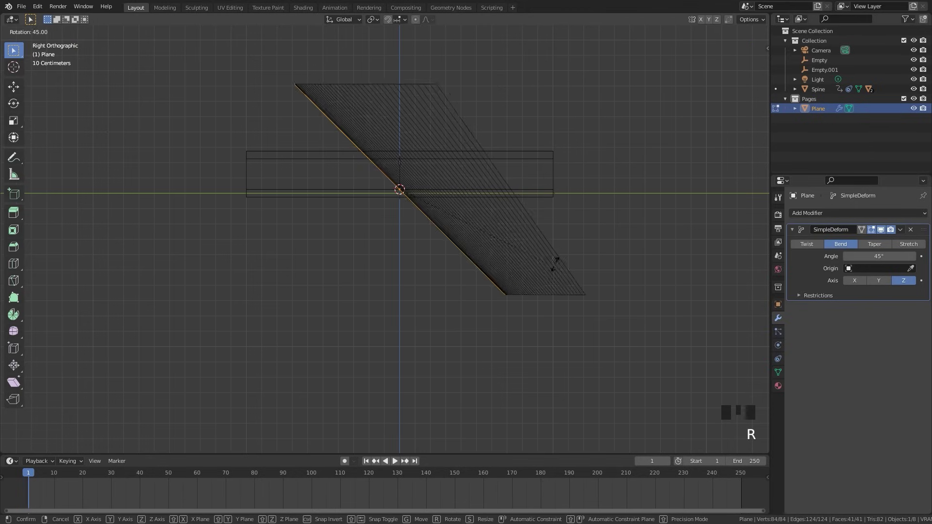
{"action": "left_click", "coordinate": [461, 352]}
{"action": "middle_click_drag", "start_coordinate": [431, 154], "coordinate": [447, 250], "text": "shift"}
{"action": "key", "text": "Tab"}
{"action": "key", "text": "r"}
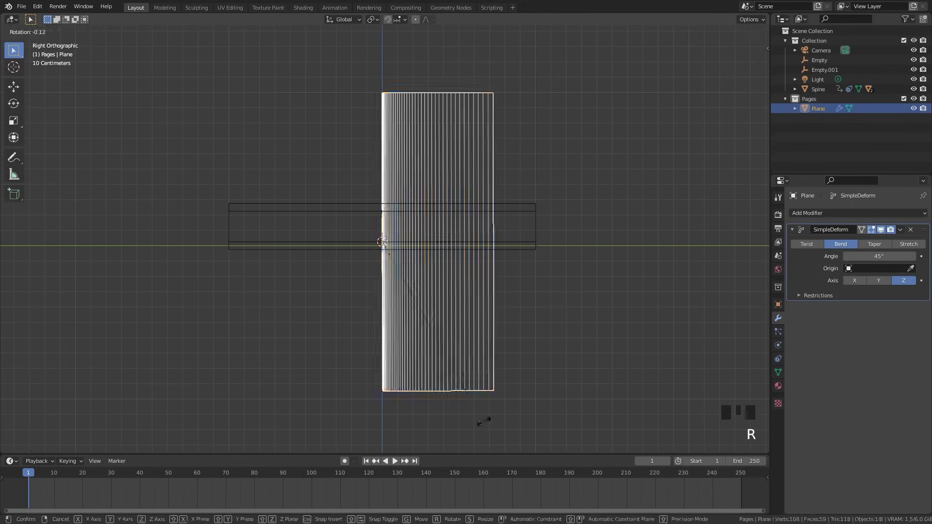
{"action": "left_click", "coordinate": [544, 151]}
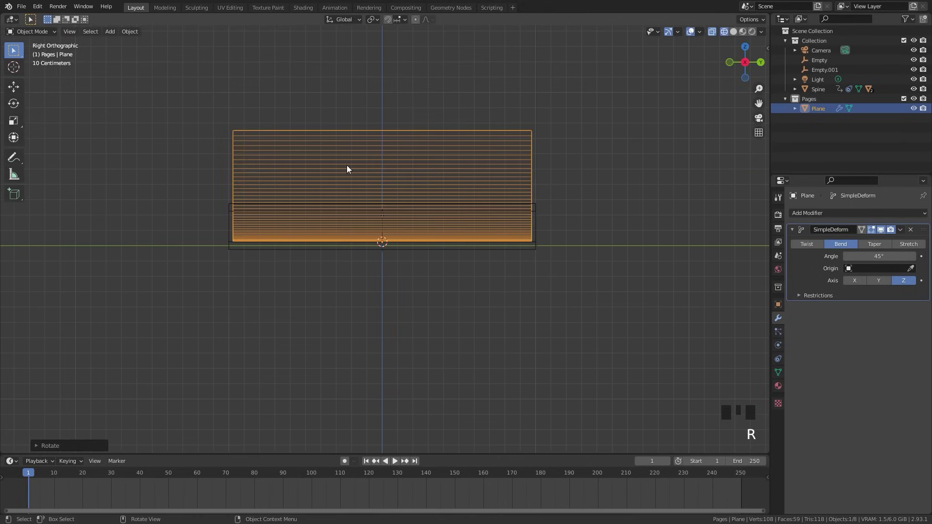
Step: Set the Simple Deform bend angle to 0° and keyframe it at frame 1
{"action": "middle_click_drag", "start_coordinate": [347, 168], "coordinate": [476, 154]}
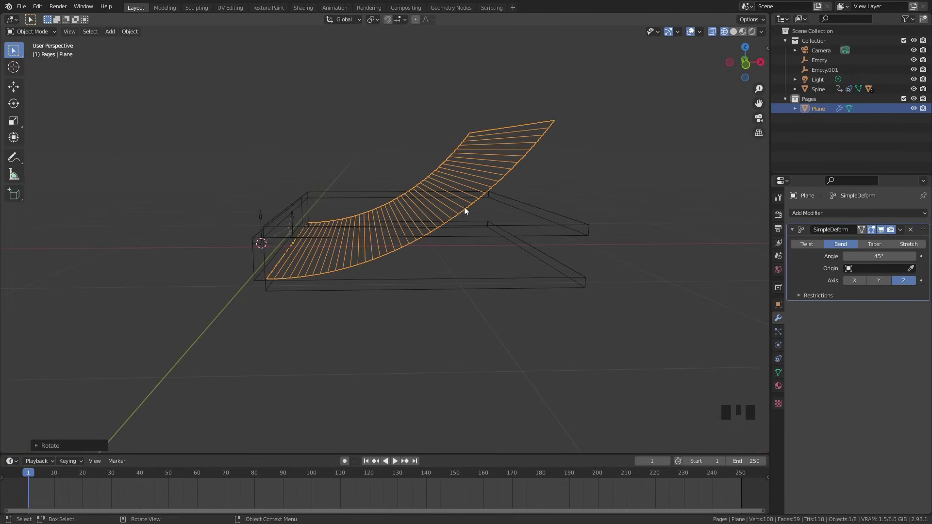
{"action": "left_click", "coordinate": [878, 261]}
{"action": "type", "text": "0"}
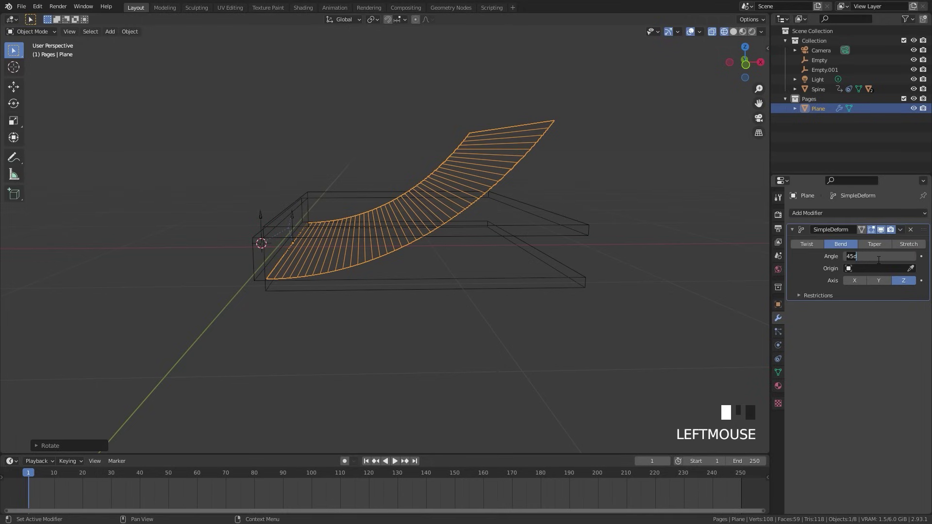
{"action": "key", "text": "Return"}
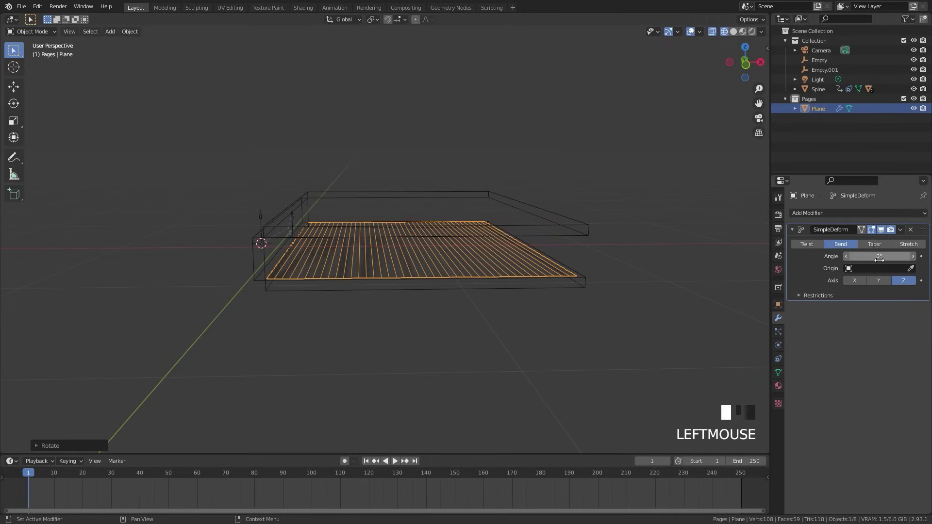
{"action": "left_click", "coordinate": [920, 256]}
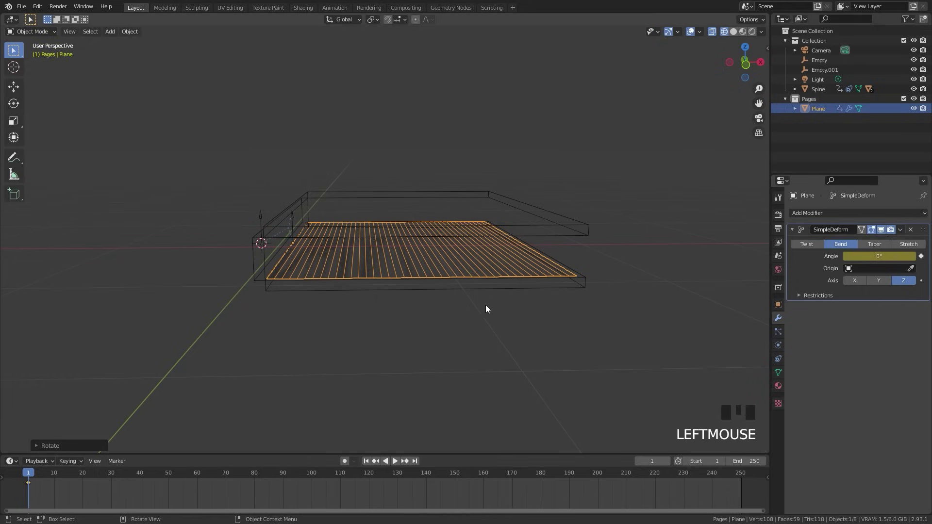
Step: Go to frame 15, set the page's bend angle to -45°, and keyframe it
{"action": "middle_click_drag", "start_coordinate": [486, 309], "coordinate": [466, 335]}
{"action": "left_click", "coordinate": [68, 473]}
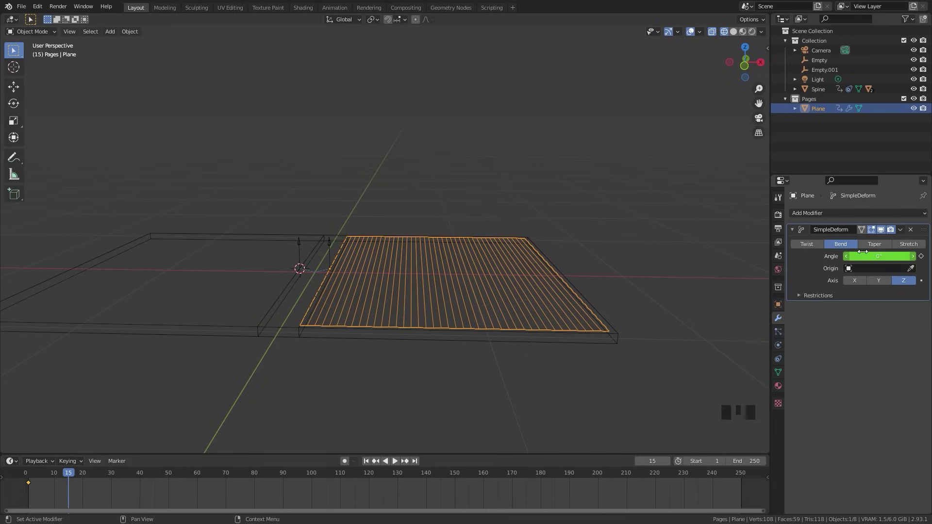
{"action": "middle_click_drag", "start_coordinate": [496, 291], "coordinate": [494, 275]}
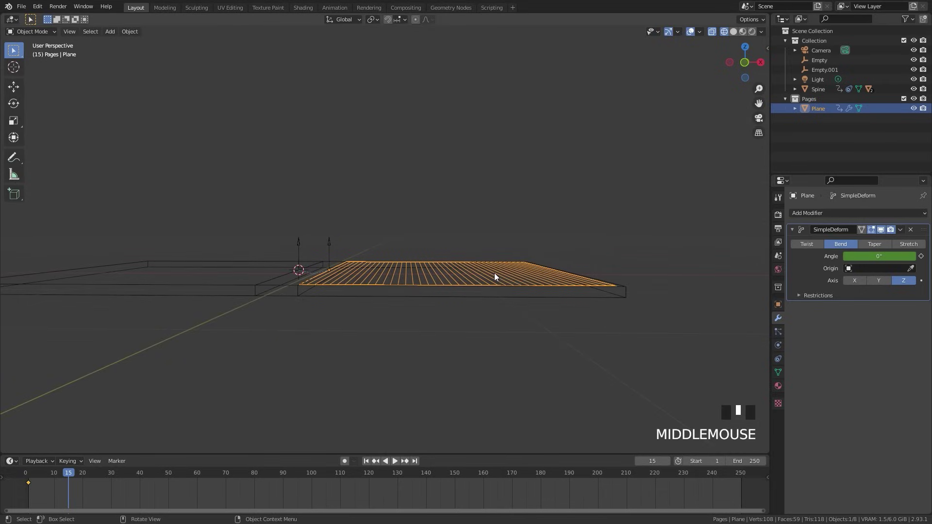
{"action": "left_click_drag", "start_coordinate": [879, 256], "coordinate": [828, 256]}
{"action": "double_click", "coordinate": [880, 254]}
{"action": "key", "text": "BackSpace"}
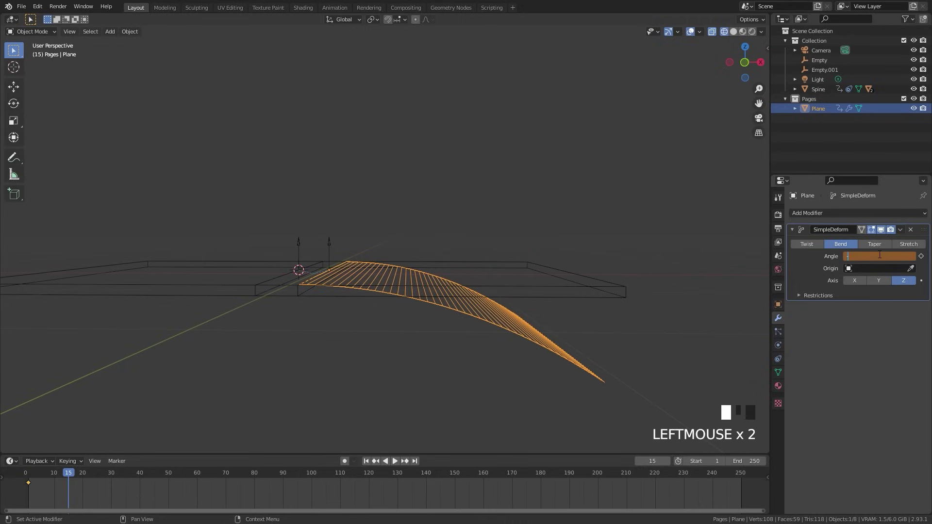
{"action": "key", "text": "Return"}
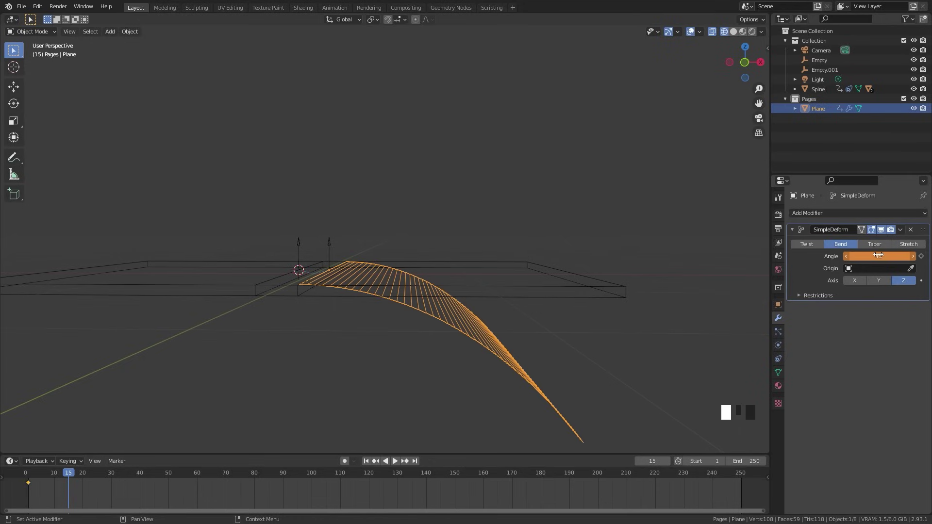
{"action": "left_click", "coordinate": [921, 256]}
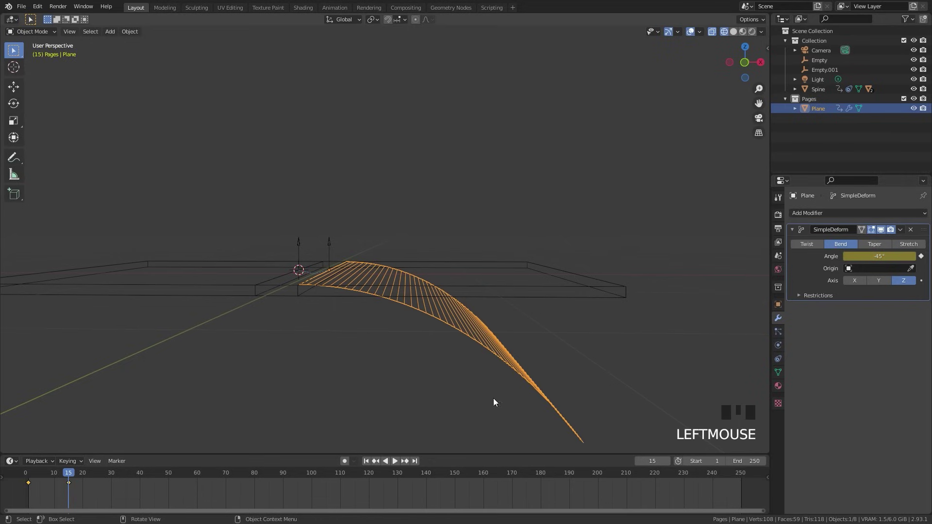
Step: Go to frame 30, set the page's bend angle back to 0°, and keyframe it
{"action": "left_click_drag", "start_coordinate": [89, 484], "coordinate": [111, 478]}
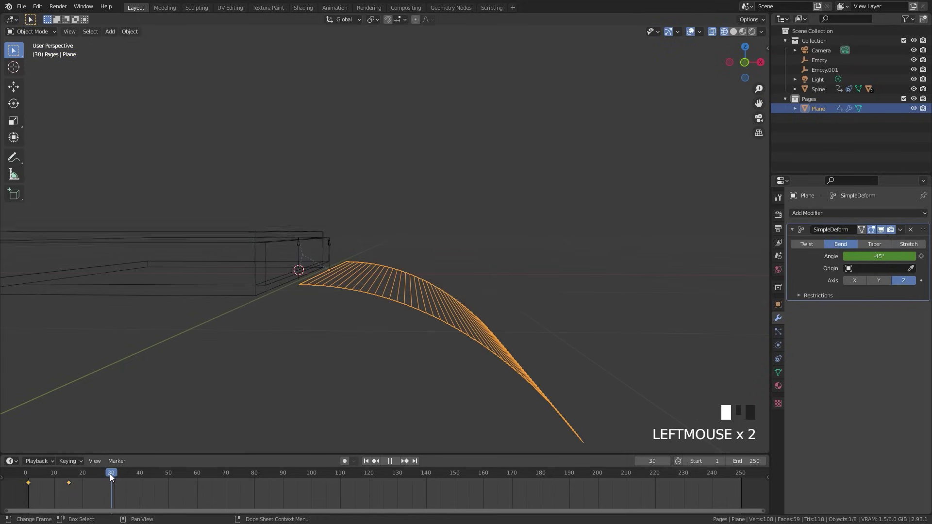
{"action": "left_click", "coordinate": [879, 255]}
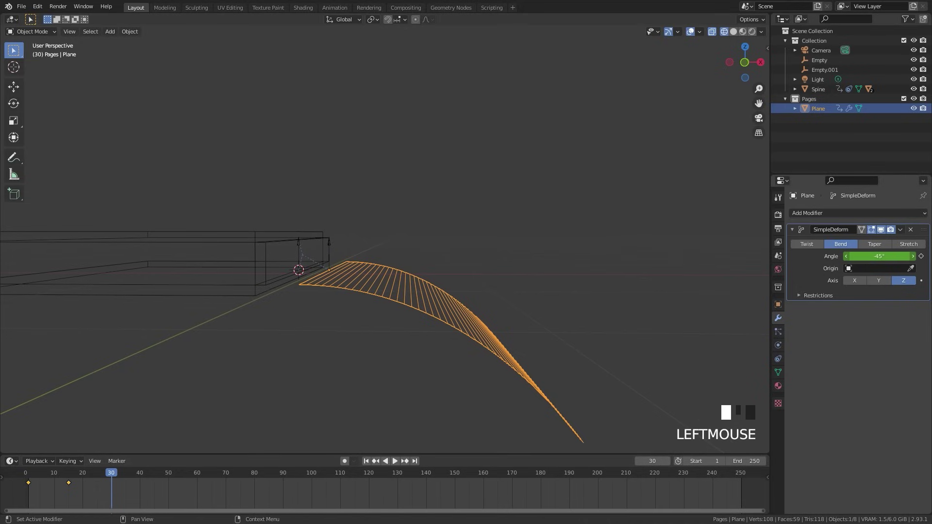
{"action": "type", "text": "0"}
{"action": "key", "text": "Return"}
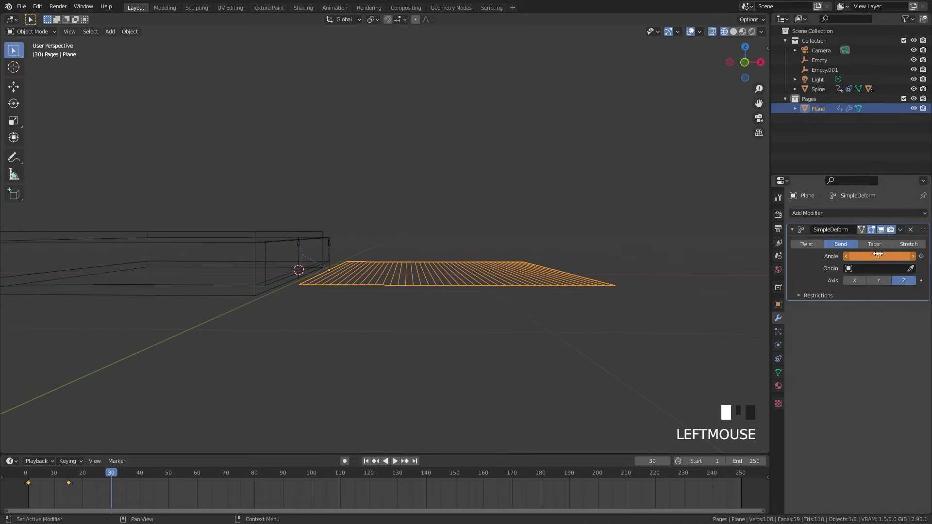
{"action": "left_click", "coordinate": [920, 256]}
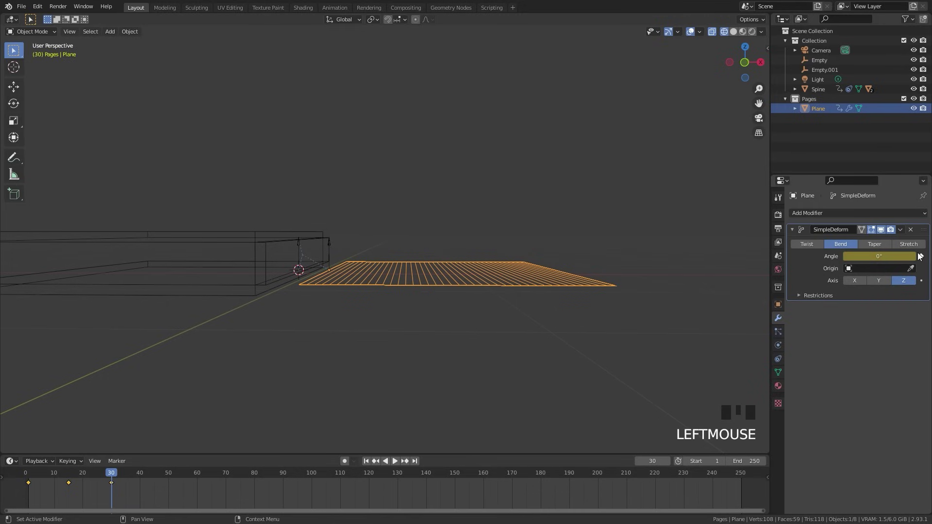
Step: Play and scrub the page's bend animation around frames 15 to 34, and return to frame 1
{"action": "key", "text": "space"}
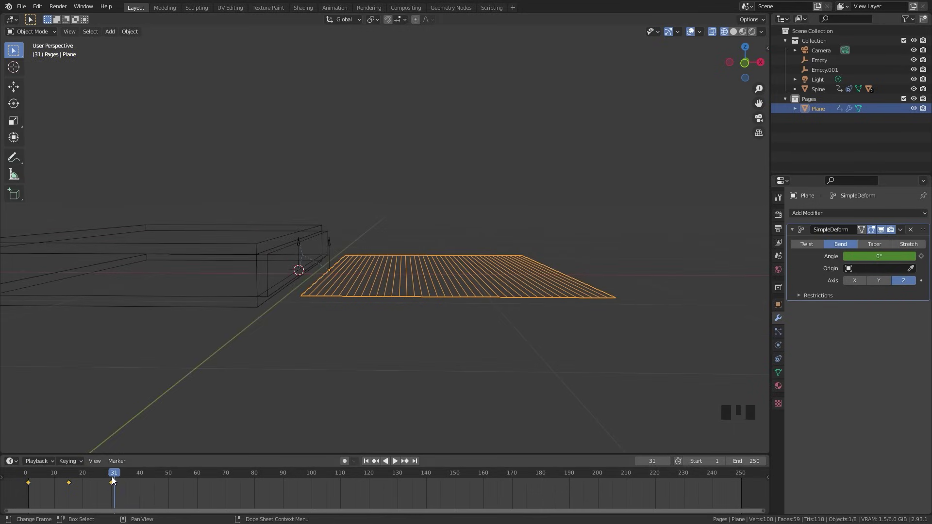
{"action": "left_click", "coordinate": [68, 480]}
{"action": "left_click_drag", "start_coordinate": [68, 476], "coordinate": [113, 477]}
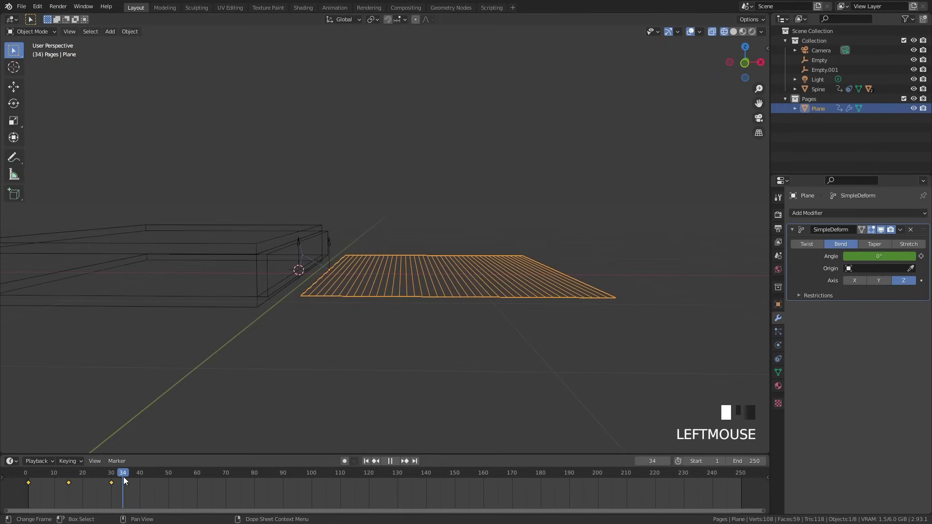
{"action": "left_click", "coordinate": [366, 461]}
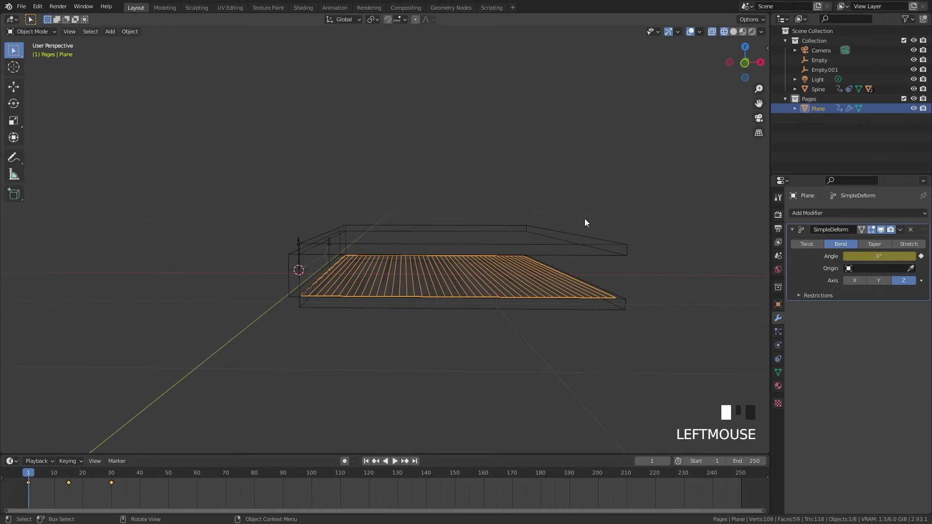
Step: Snap the 3D cursor to the selected page plane's origin
{"action": "middle_click_drag", "start_coordinate": [584, 222], "coordinate": [417, 255]}
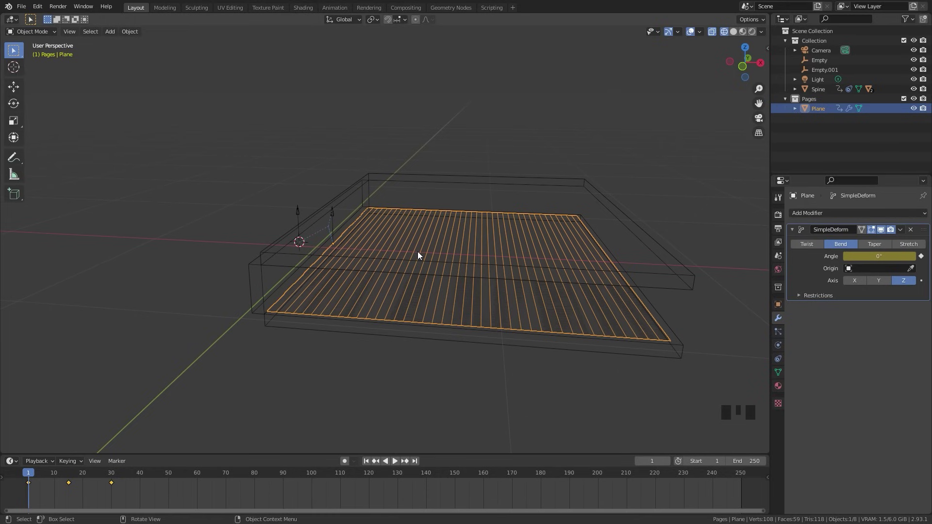
{"action": "scroll", "coordinate": [301, 275], "scroll_direction": "up", "scroll_amount": 2}
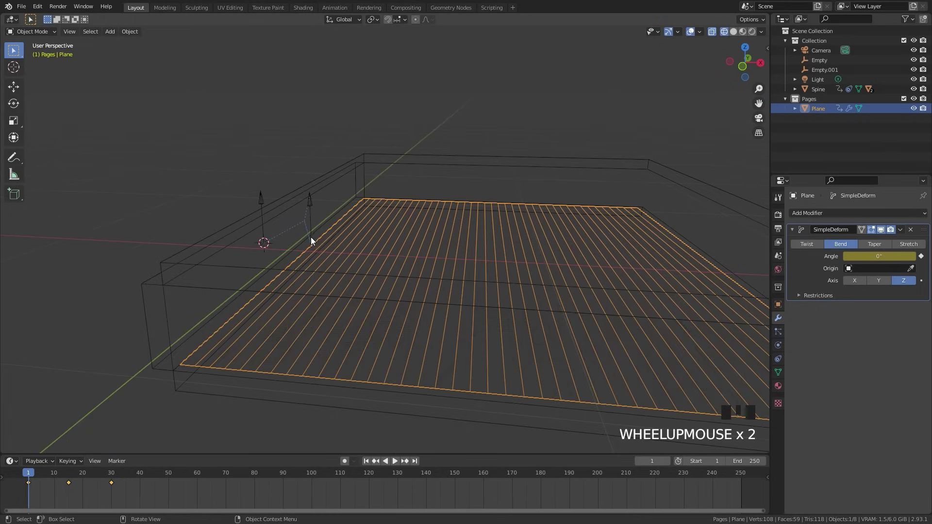
{"action": "middle_click_drag", "start_coordinate": [290, 256], "coordinate": [294, 248]}
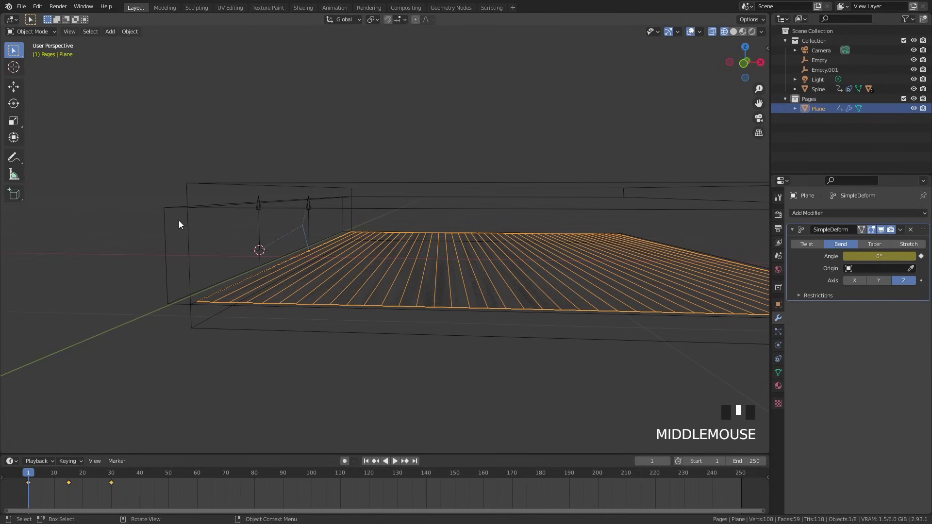
{"action": "scroll", "coordinate": [330, 267], "scroll_direction": "down", "scroll_amount": 2}
{"action": "middle_click_drag", "start_coordinate": [330, 267], "coordinate": [363, 266]}
{"action": "scroll", "coordinate": [344, 247], "scroll_direction": "up", "scroll_amount": 1}
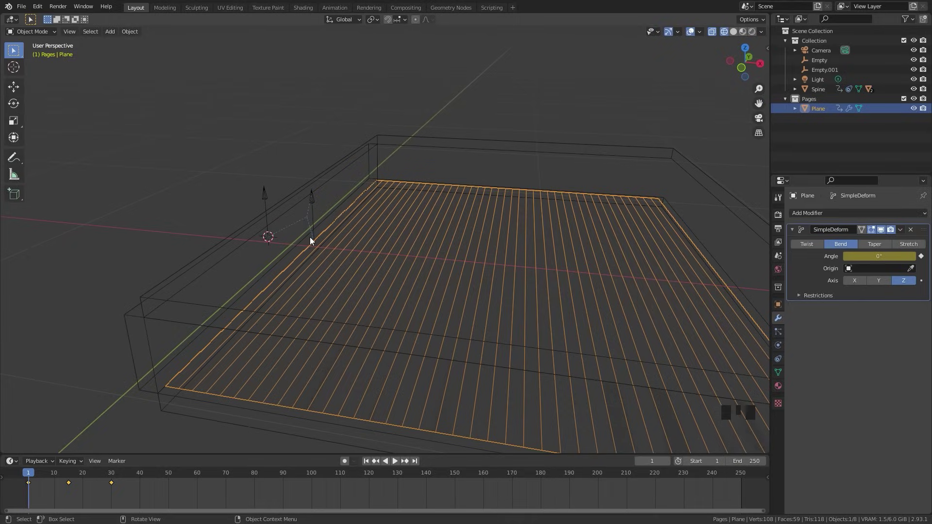
{"action": "key", "text": "KP_7"}
{"action": "scroll", "coordinate": [398, 208], "scroll_direction": "down", "scroll_amount": 1}
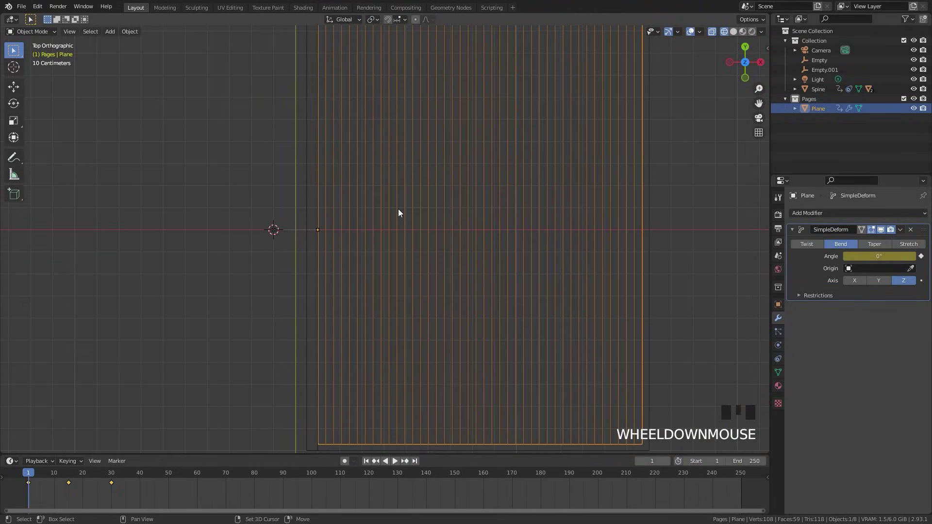
{"action": "middle_click_drag", "start_coordinate": [399, 209], "coordinate": [385, 216], "text": "shift"}
{"action": "key", "text": "shift+s"}
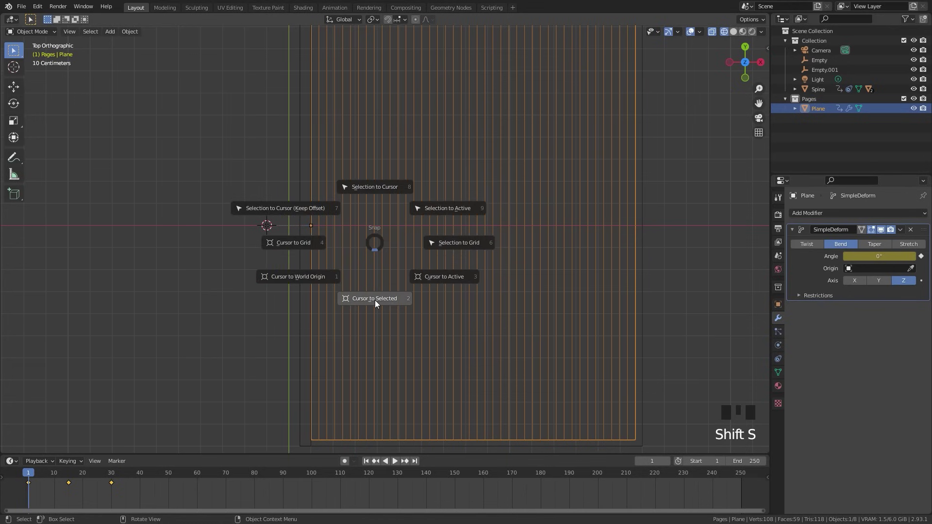
{"action": "left_click", "coordinate": [375, 300]}
Step: Add a Plain Axes empty at the 3D cursor and scale it down to about 0.053
{"action": "middle_click_drag", "start_coordinate": [376, 296], "coordinate": [355, 210]}
{"action": "scroll", "coordinate": [345, 231], "scroll_direction": "up", "scroll_amount": 2}
{"action": "key", "text": "shift+a"}
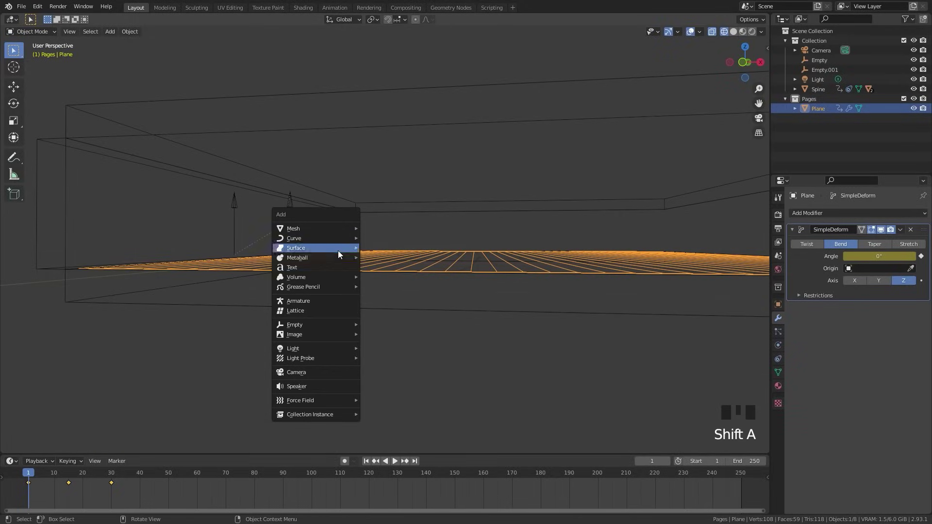
{"action": "mouse_move", "coordinate": [311, 328]}
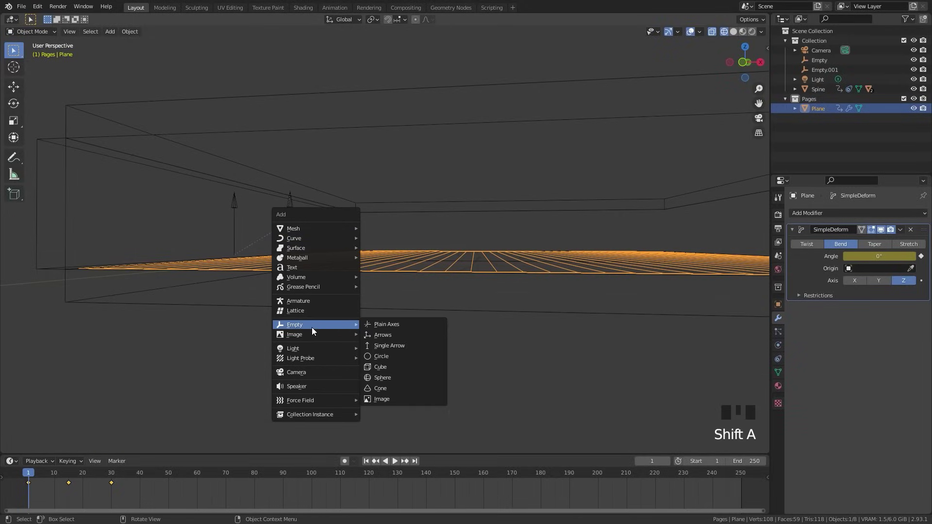
{"action": "left_click", "coordinate": [399, 324]}
{"action": "key", "text": "s"}
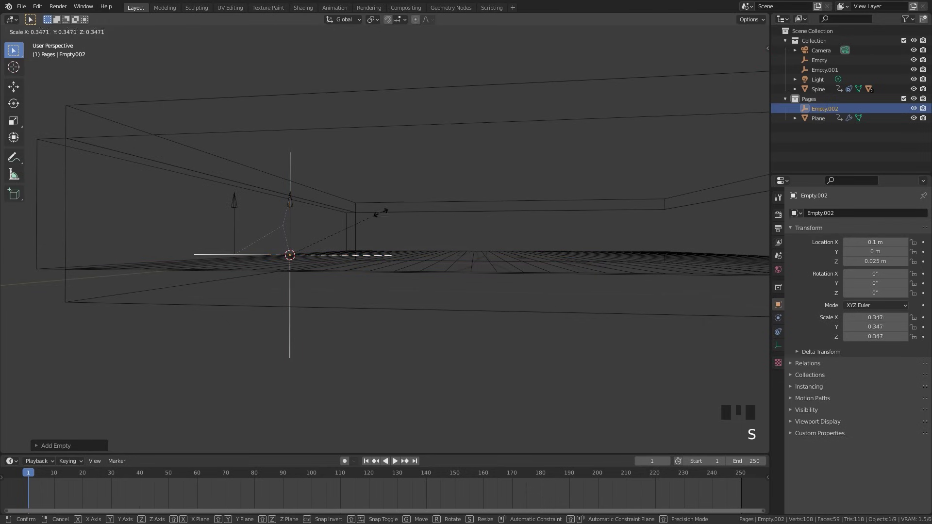
{"action": "left_click", "coordinate": [290, 246]}
Step: Apply the scale of the new empty at the page's hinge edge
{"action": "middle_click_drag", "start_coordinate": [290, 247], "coordinate": [305, 241]}
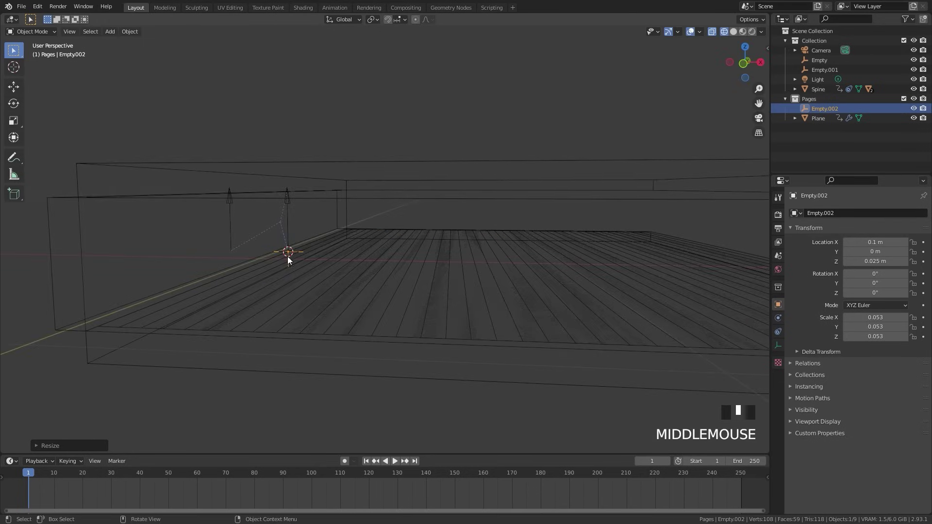
{"action": "key", "text": "ctrl+a"}
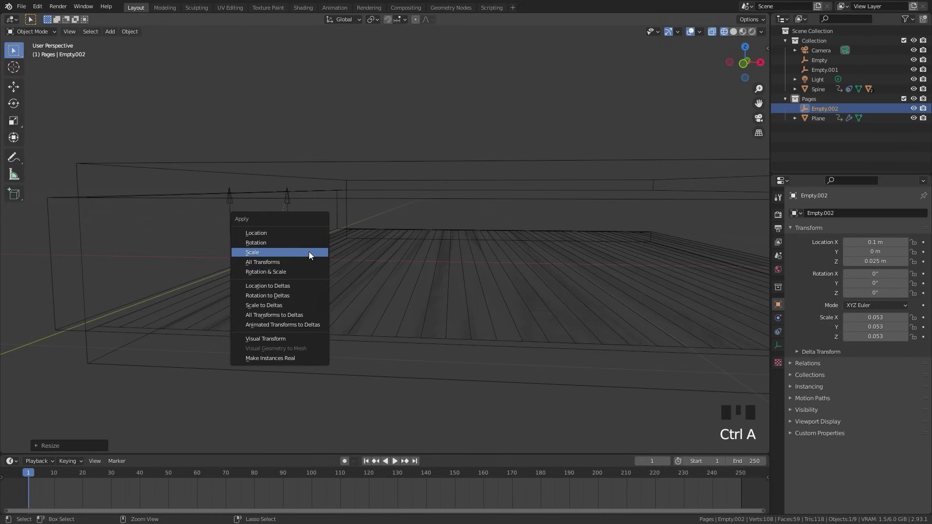
{"action": "left_click", "coordinate": [251, 253]}
Step: Select the page plane and the new empty, and raise both along Z in front view until the empty's Z location is about 0.0315 m
{"action": "middle_click_drag", "start_coordinate": [271, 257], "coordinate": [371, 235]}
{"action": "left_click", "coordinate": [378, 228], "text": "shift"}
{"action": "left_click", "coordinate": [376, 248]}
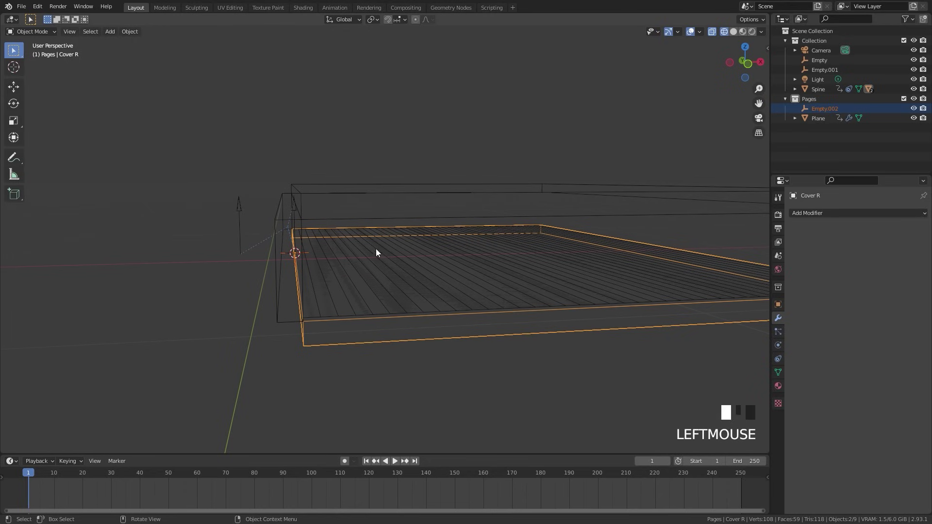
{"action": "scroll", "coordinate": [286, 258], "scroll_direction": "up", "scroll_amount": 3}
{"action": "left_click", "coordinate": [248, 262], "text": "shift"}
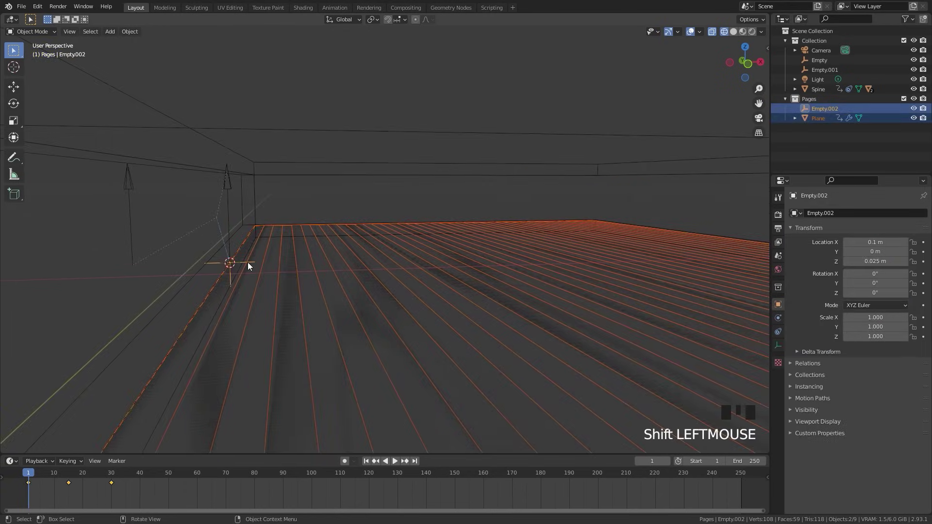
{"action": "key", "text": "KP_1"}
{"action": "scroll", "coordinate": [122, 292], "scroll_direction": "up", "scroll_amount": 5}
{"action": "middle_click_drag", "start_coordinate": [123, 293], "coordinate": [269, 313], "text": "shift"}
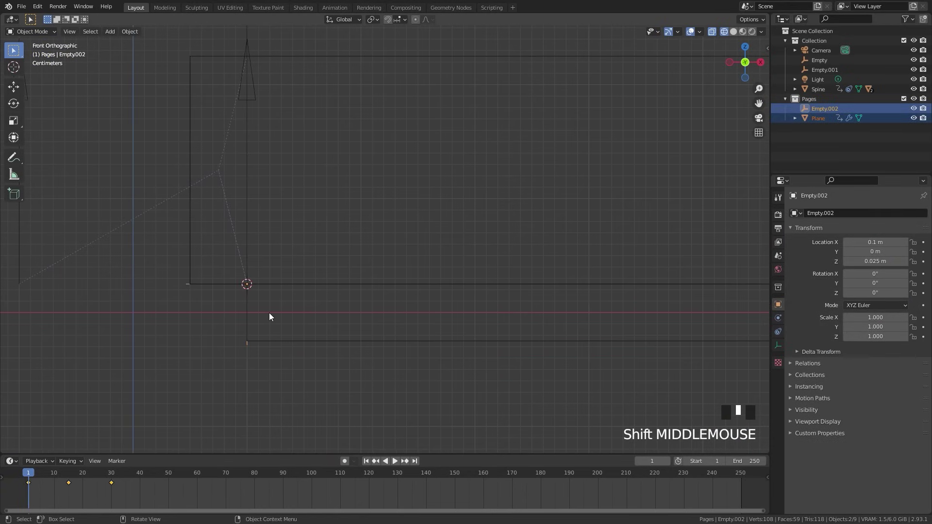
{"action": "scroll", "coordinate": [254, 325], "scroll_direction": "up", "scroll_amount": 2}
{"action": "key", "text": "g"}
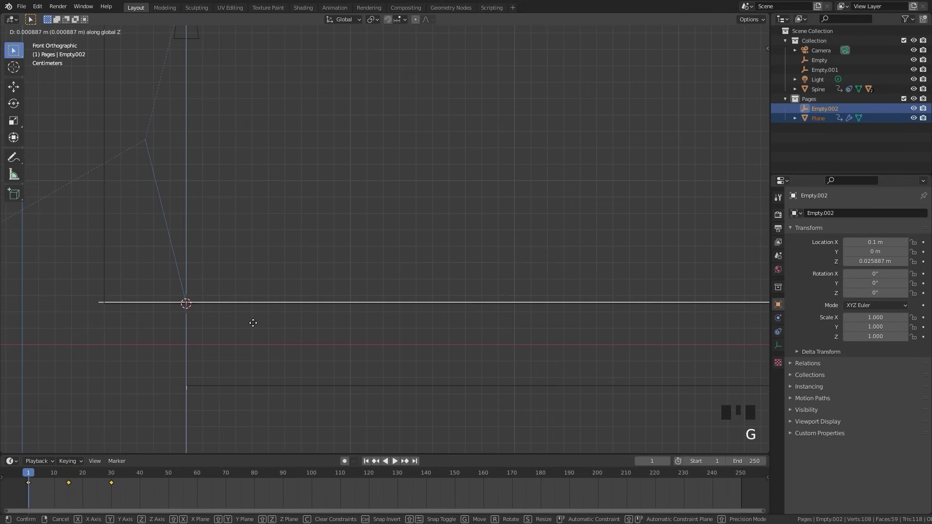
{"action": "left_click", "coordinate": [253, 314]}
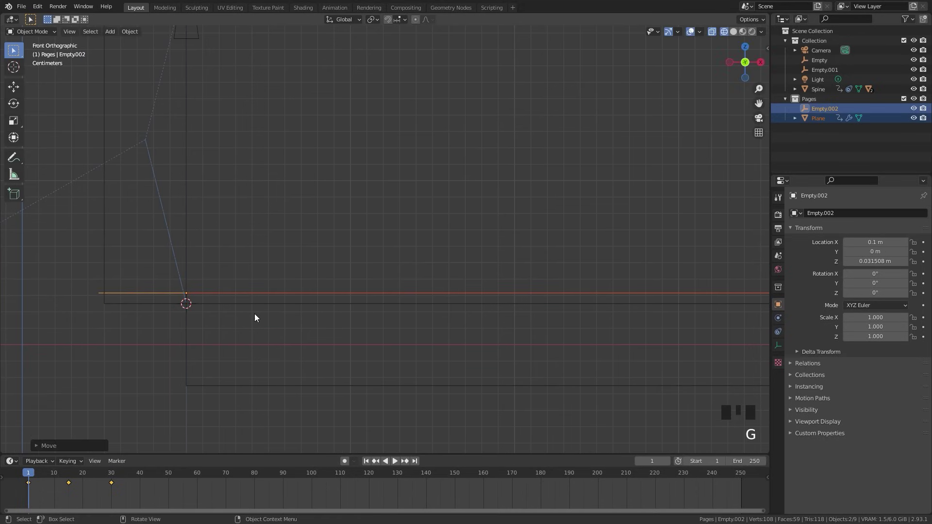
Step: Select only the page plane and add a Hook modifier below its Simple Deform
{"action": "middle_click_drag", "start_coordinate": [255, 313], "coordinate": [398, 234]}
{"action": "scroll", "coordinate": [398, 234], "scroll_direction": "down", "scroll_amount": 3}
{"action": "left_click", "coordinate": [424, 194]}
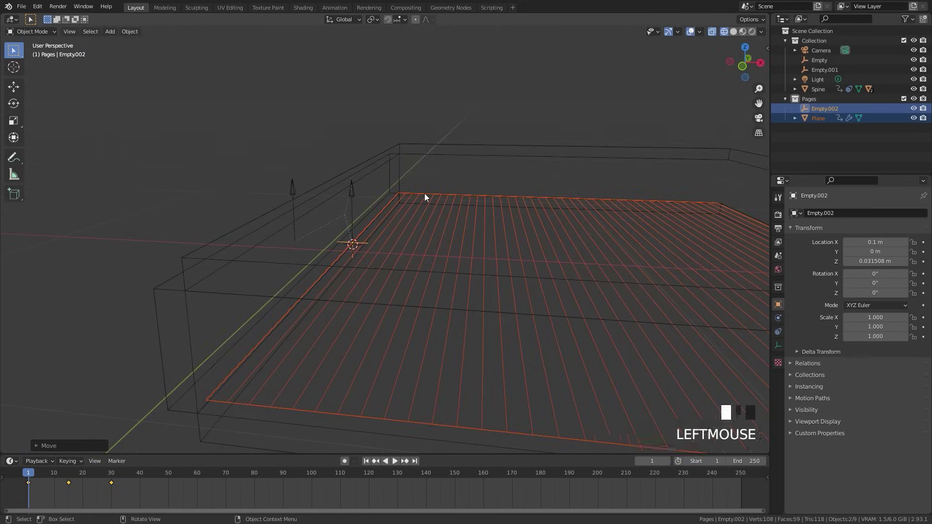
{"action": "left_click", "coordinate": [426, 197]}
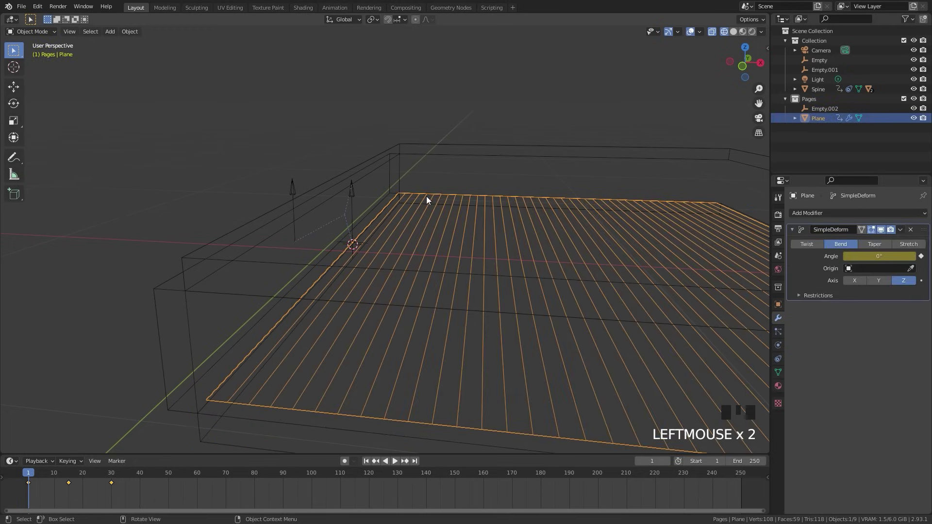
{"action": "left_click", "coordinate": [821, 213]}
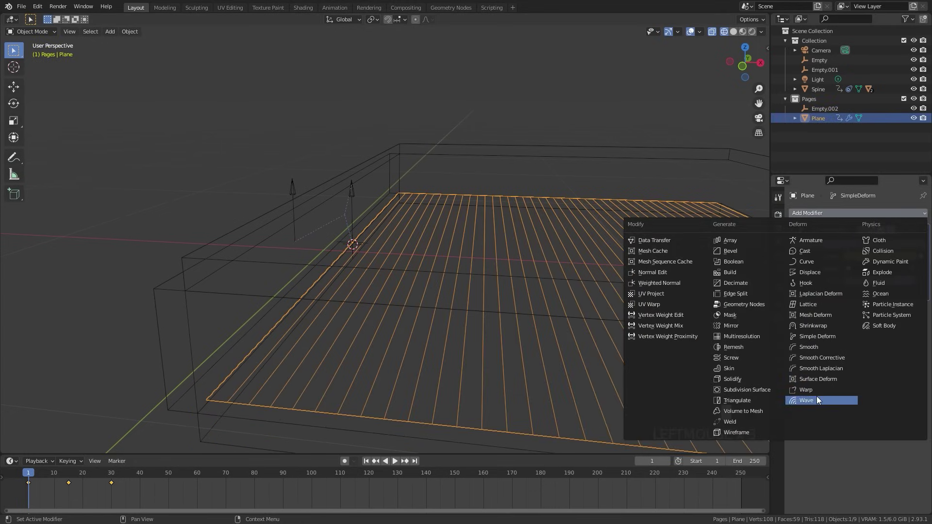
{"action": "left_click", "coordinate": [808, 283]}
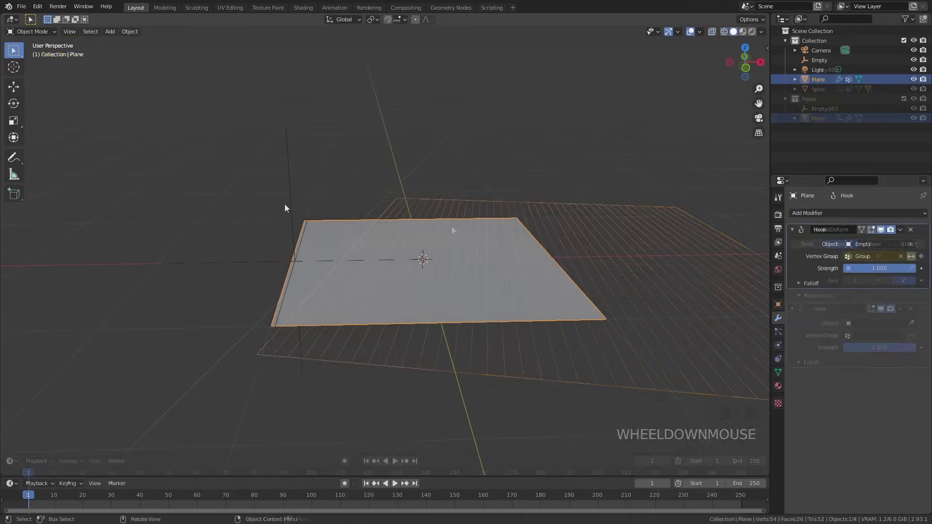
Step: In the example scene, select the empty and rotate it to test how the Hook modifier deforms the plane
{"action": "left_click", "coordinate": [290, 205]}
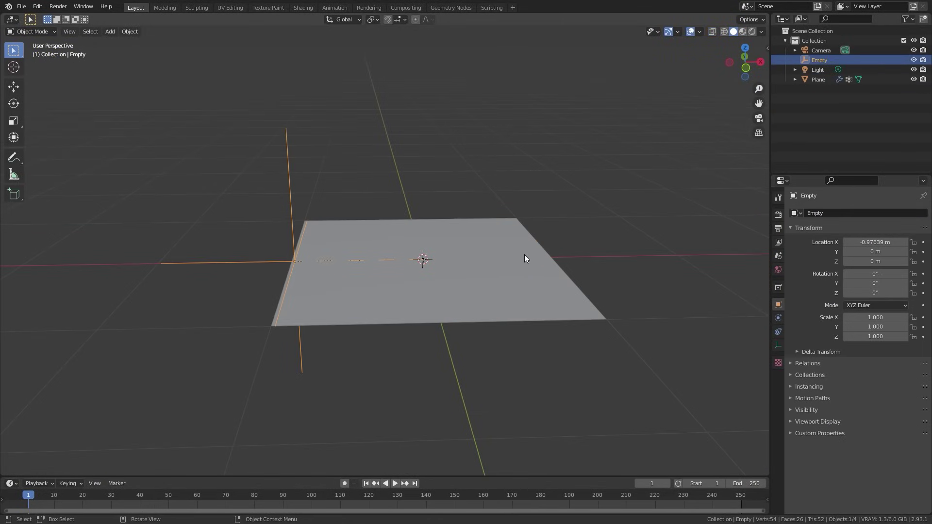
{"action": "key", "text": "r"}
{"action": "key", "text": "Escape"}
{"action": "key", "text": "g"}
{"action": "key", "text": "Escape"}
{"action": "key", "text": "r"}
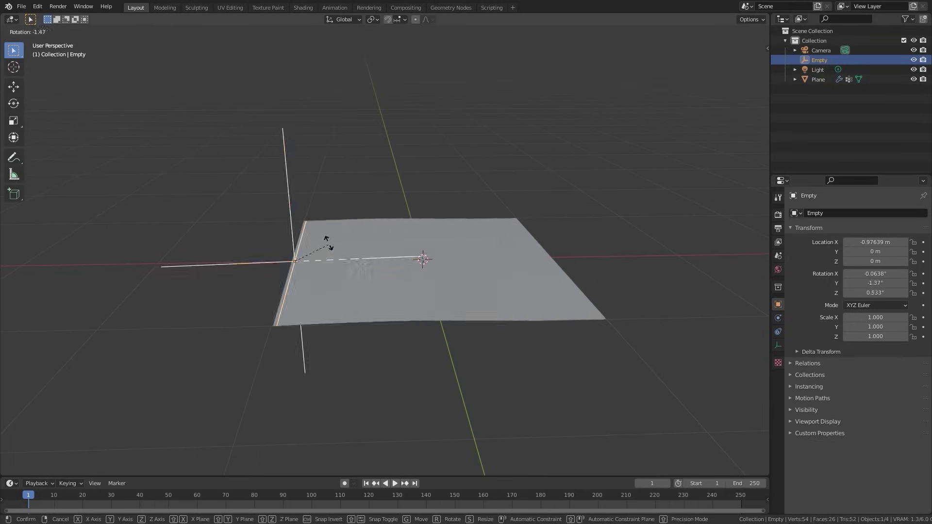
{"action": "key", "text": "r"}
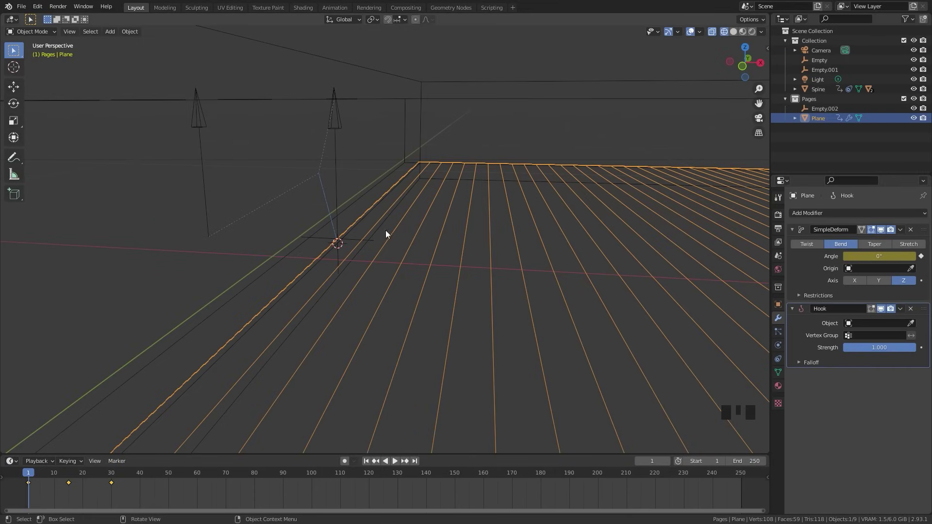
Step: Set Empty.002 as the object of the page's Hook modifier
{"action": "left_click", "coordinate": [911, 323]}
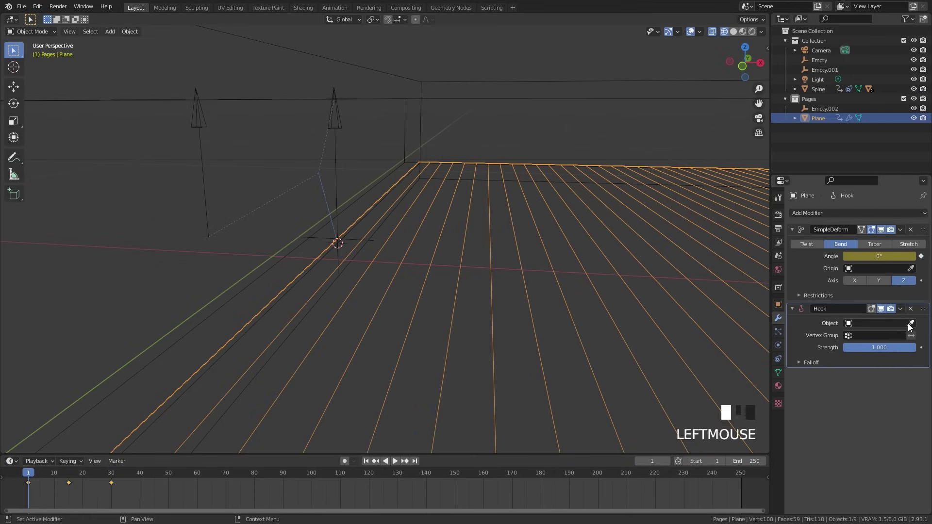
{"action": "left_click", "coordinate": [325, 239]}
{"action": "scroll", "coordinate": [364, 243], "scroll_direction": "down", "scroll_amount": 6}
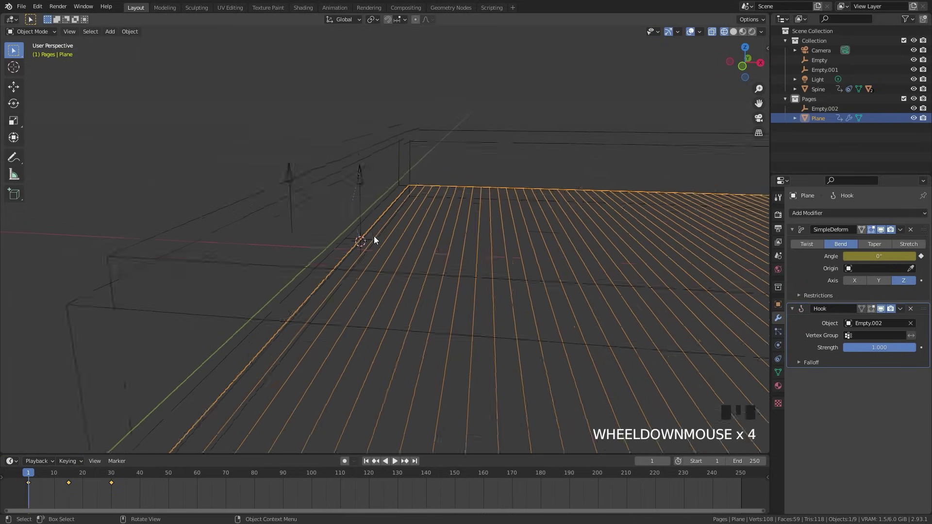
{"action": "scroll", "coordinate": [402, 248], "scroll_direction": "up", "scroll_amount": 1}
{"action": "middle_click_drag", "start_coordinate": [408, 243], "coordinate": [410, 254]}
Step: Scrub to frame 15 and examine the page's bend from several angles
{"action": "left_click_drag", "start_coordinate": [54, 478], "coordinate": [67, 472]}
{"action": "scroll", "coordinate": [289, 305], "scroll_direction": "down", "scroll_amount": 1}
{"action": "middle_click_drag", "start_coordinate": [289, 304], "coordinate": [298, 287]}
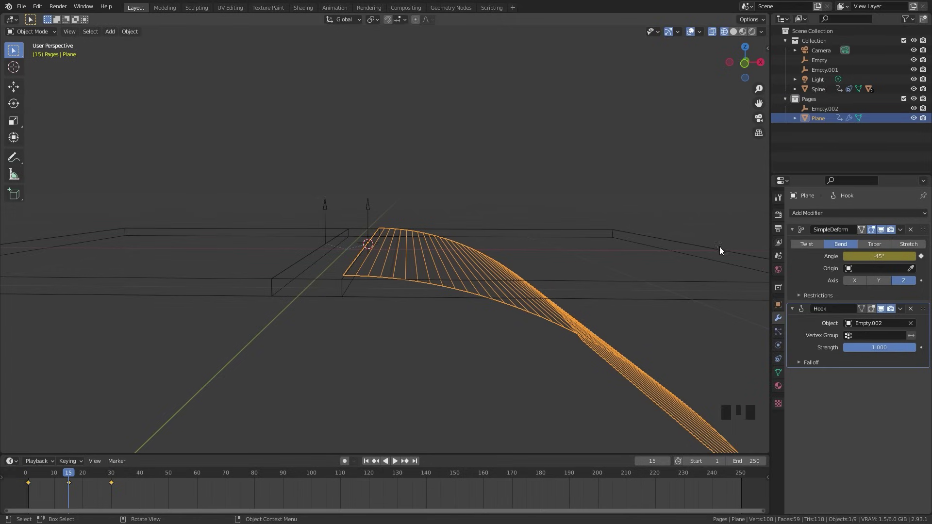
{"action": "scroll", "coordinate": [410, 262], "scroll_direction": "down", "scroll_amount": 1}
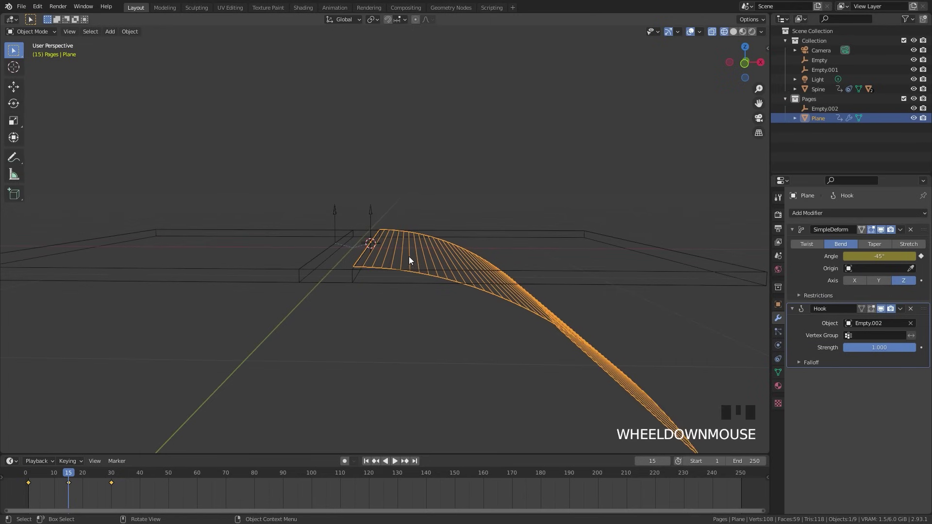
{"action": "middle_click_drag", "start_coordinate": [409, 263], "coordinate": [346, 251]}
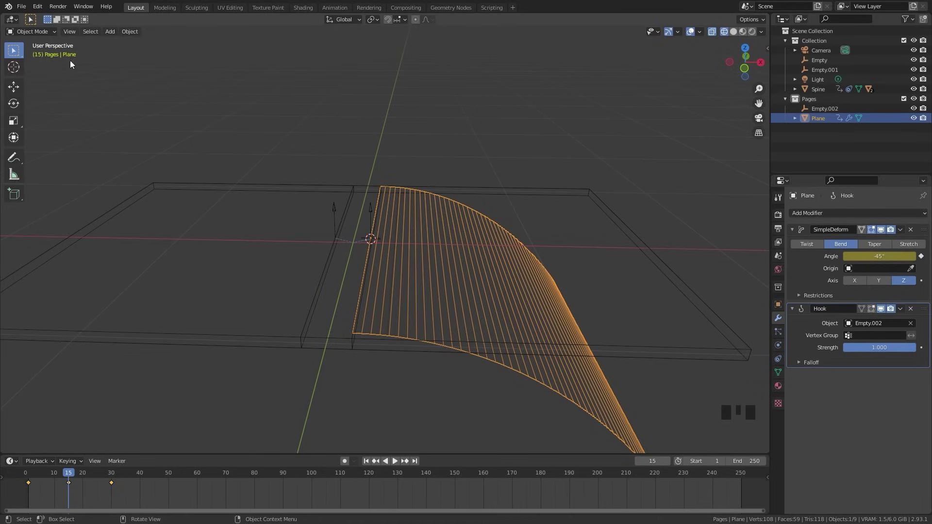
Step: Switch the page plane to Weight Paint mode in top view and return to frame 1
{"action": "left_click", "coordinate": [35, 30]}
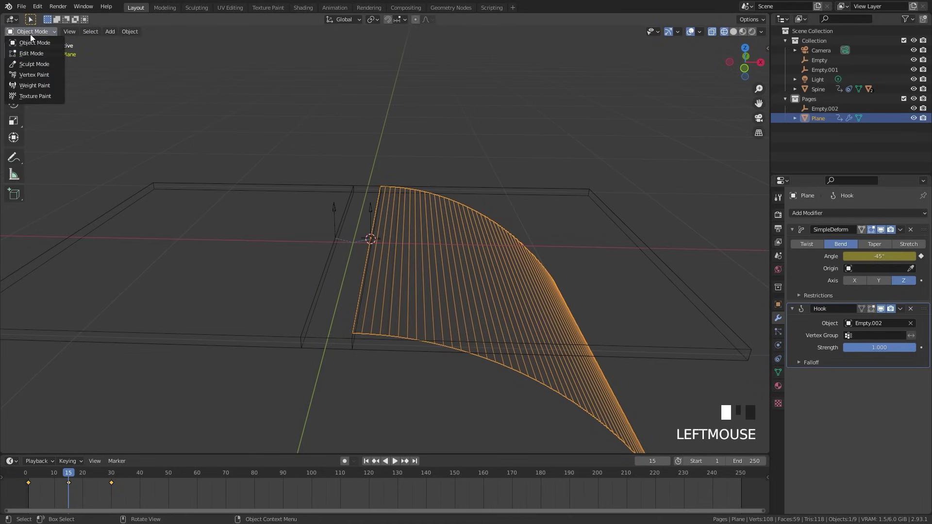
{"action": "left_click", "coordinate": [30, 85]}
{"action": "key", "text": "KP_7"}
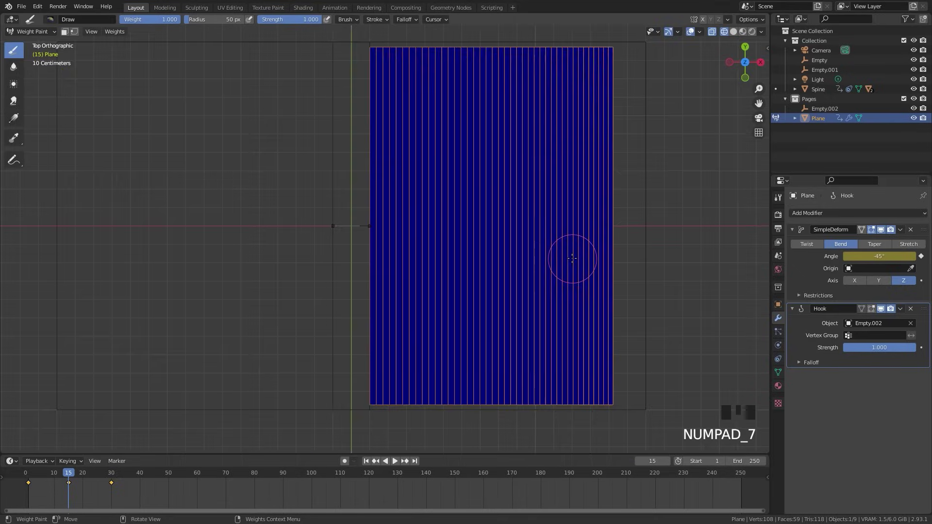
{"action": "left_click", "coordinate": [366, 464]}
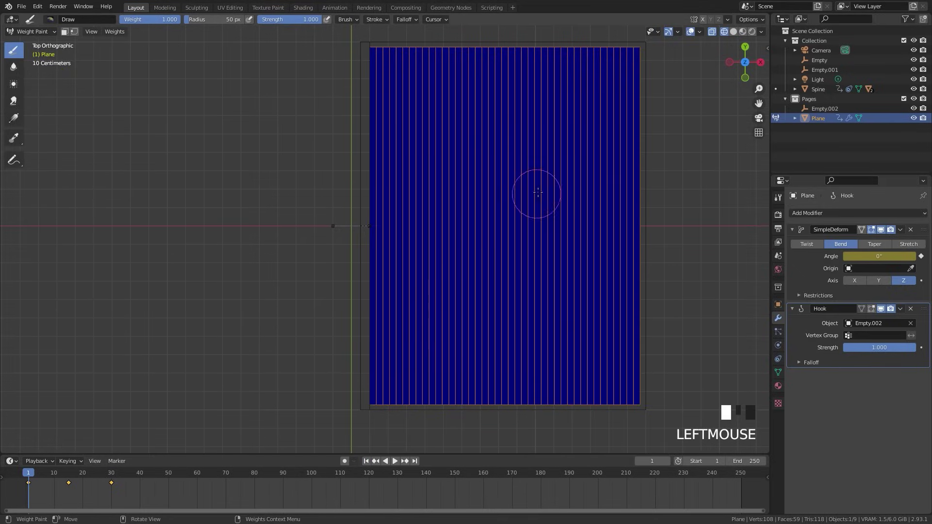
{"action": "middle_click_drag", "start_coordinate": [536, 194], "coordinate": [398, 170], "text": "shift"}
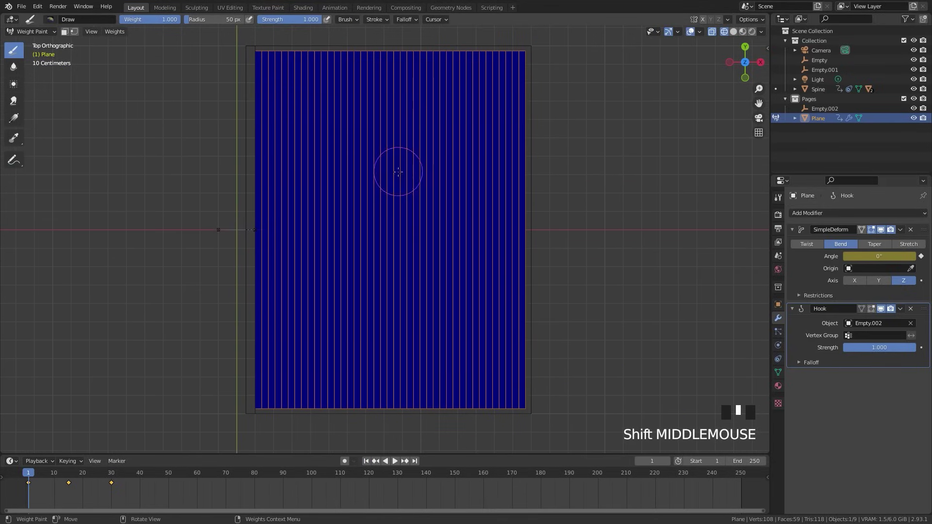
Step: Apply a linear weight gradient with weight 1.000 to the page plane, fading from the spine edge toward the middle
{"action": "left_click", "coordinate": [14, 118]}
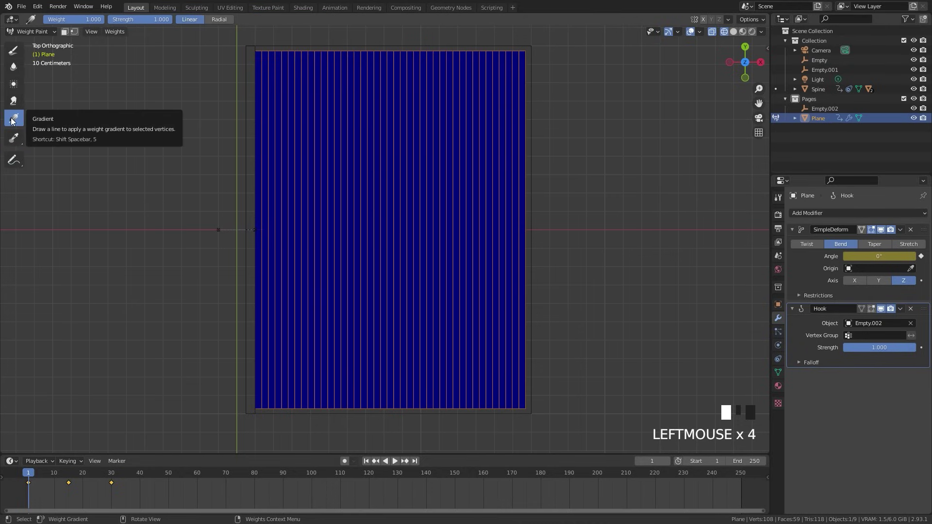
{"action": "left_click_drag", "start_coordinate": [247, 229], "coordinate": [409, 228]}
{"action": "middle_click_drag", "start_coordinate": [289, 275], "coordinate": [114, 178]}
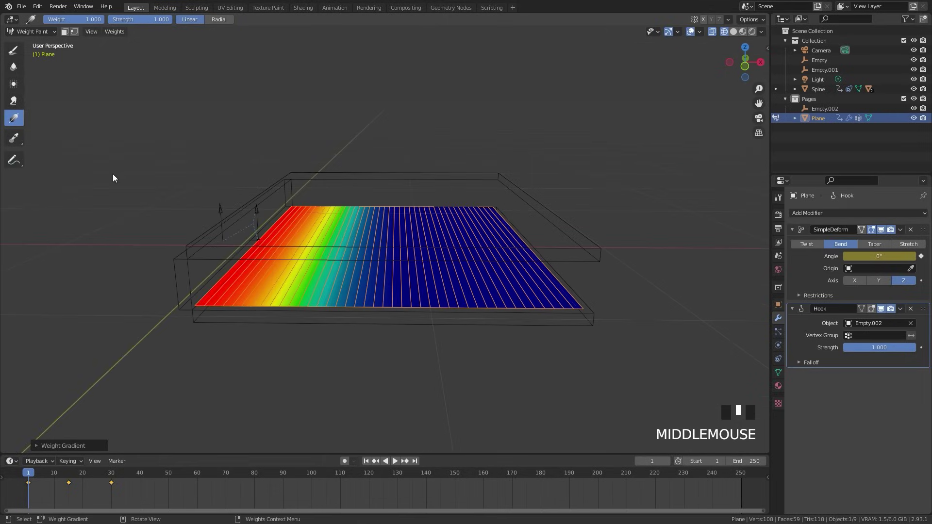
Step: Return the page plane to Object Mode and set Group as the Hook modifier's vertex group
{"action": "left_click", "coordinate": [24, 32]}
{"action": "left_click", "coordinate": [36, 43]}
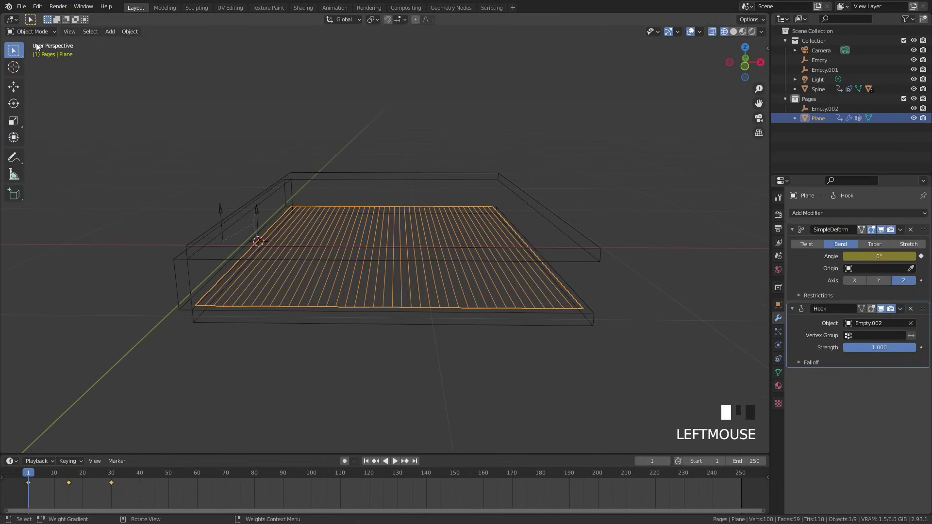
{"action": "left_click", "coordinate": [881, 337]}
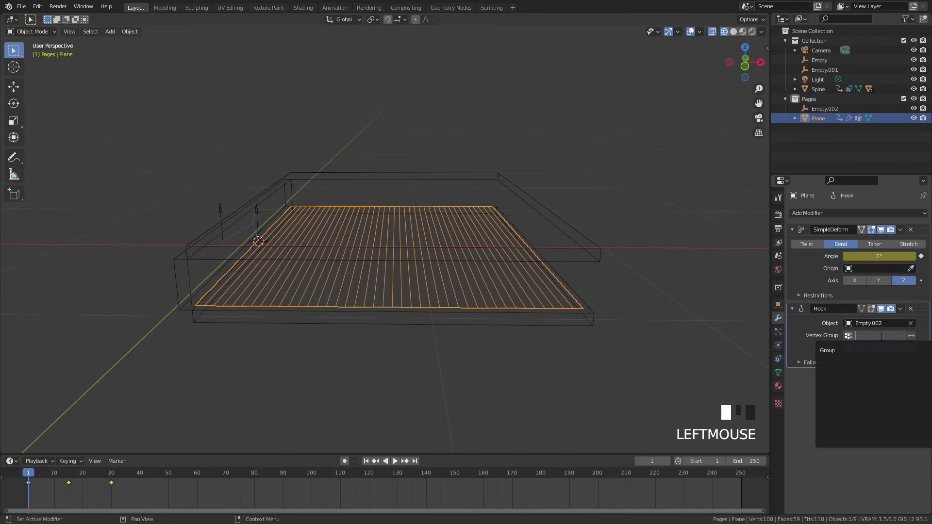
{"action": "left_click", "coordinate": [837, 350]}
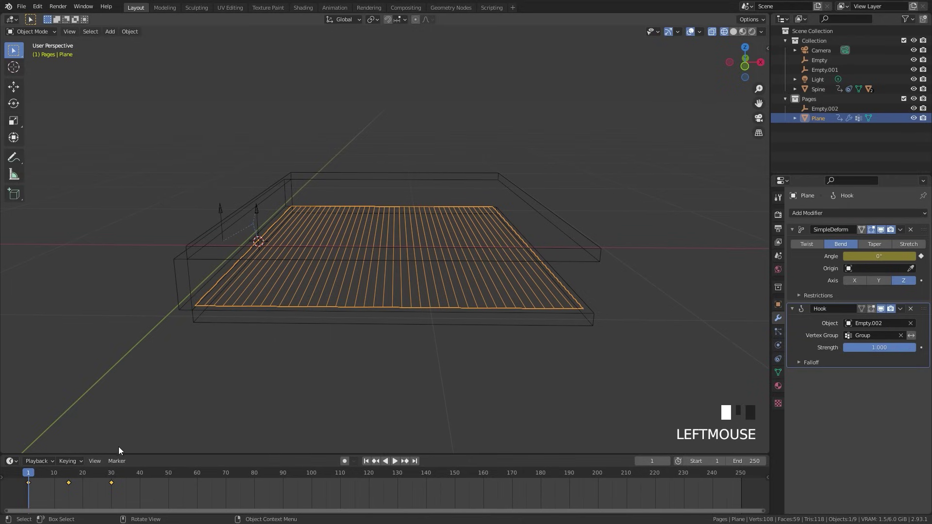
Step: Scrub to frame 15, examine how the weighted hook affects the bent page, and return to frame 1
{"action": "left_click_drag", "start_coordinate": [34, 474], "coordinate": [69, 474]}
{"action": "middle_click_drag", "start_coordinate": [116, 434], "coordinate": [286, 310]}
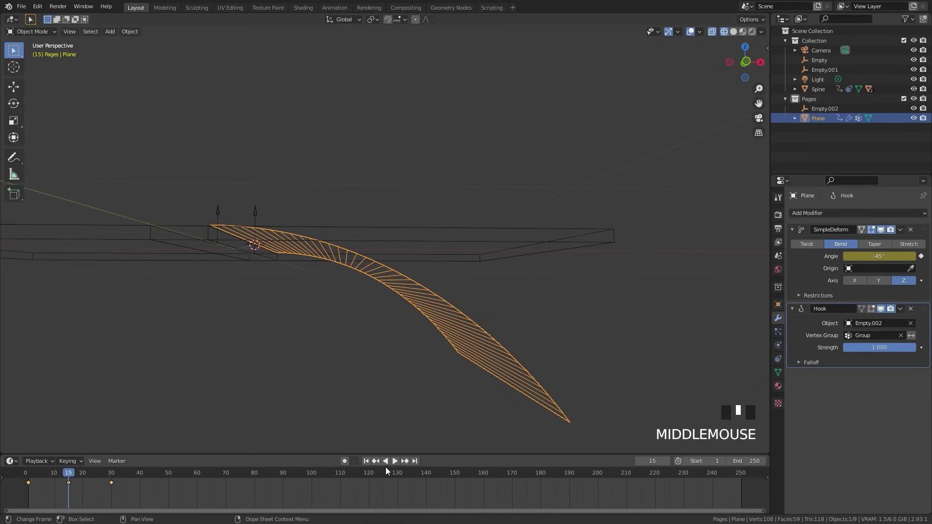
{"action": "left_click", "coordinate": [366, 461]}
Step: Parent Empty.002 to the book's spine using the Object option
{"action": "scroll", "coordinate": [240, 267], "scroll_direction": "up", "scroll_amount": 3}
{"action": "middle_click_drag", "start_coordinate": [239, 267], "coordinate": [398, 282]}
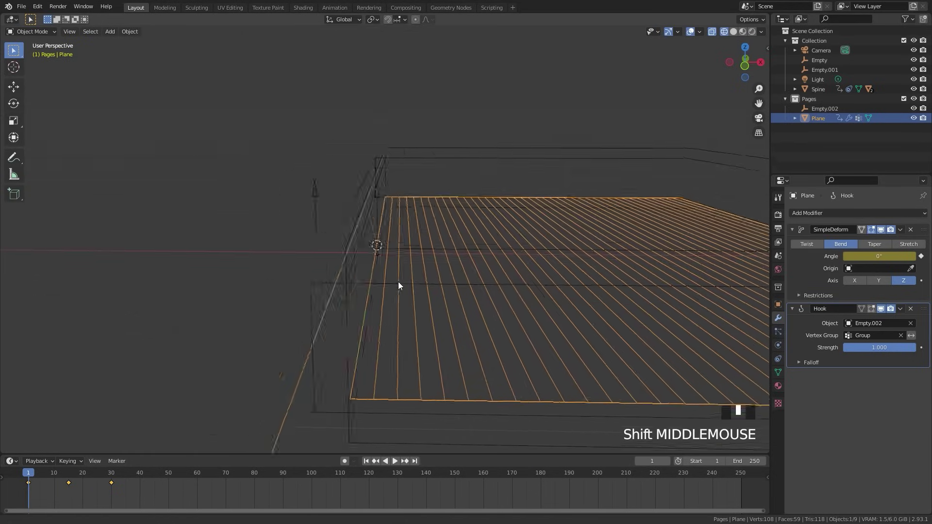
{"action": "scroll", "coordinate": [419, 236], "scroll_direction": "up", "scroll_amount": 2}
{"action": "middle_click_drag", "start_coordinate": [401, 247], "coordinate": [421, 249]}
{"action": "scroll", "coordinate": [420, 249], "scroll_direction": "up", "scroll_amount": 1}
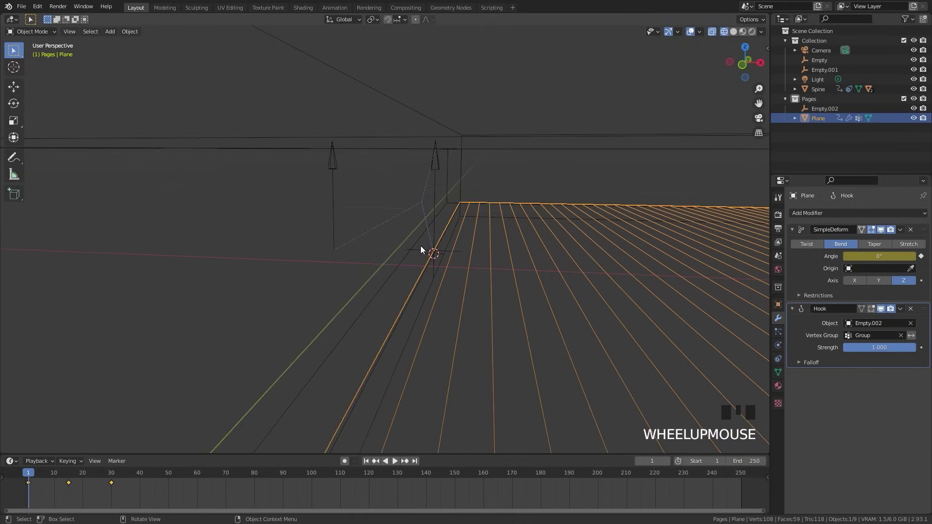
{"action": "left_click", "coordinate": [419, 249]}
{"action": "scroll", "coordinate": [199, 274], "scroll_direction": "down", "scroll_amount": 2}
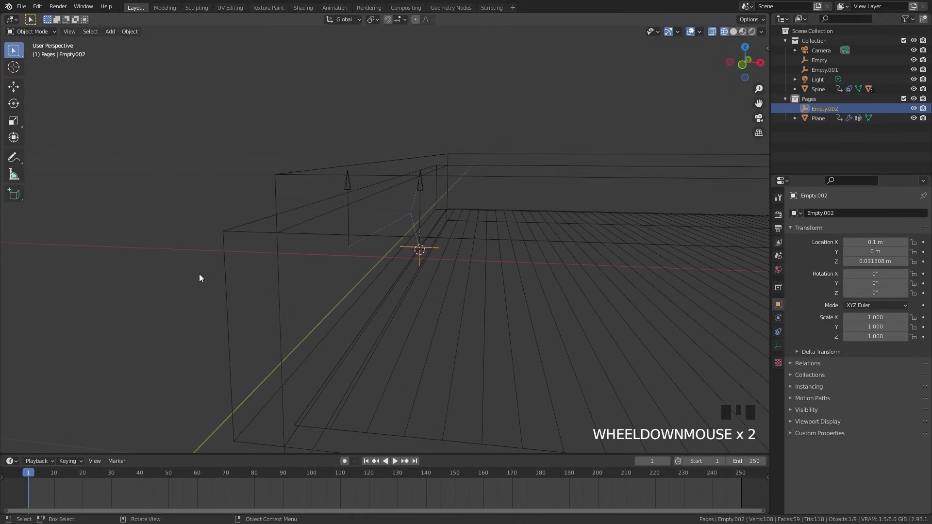
{"action": "left_click", "coordinate": [226, 238], "text": "shift"}
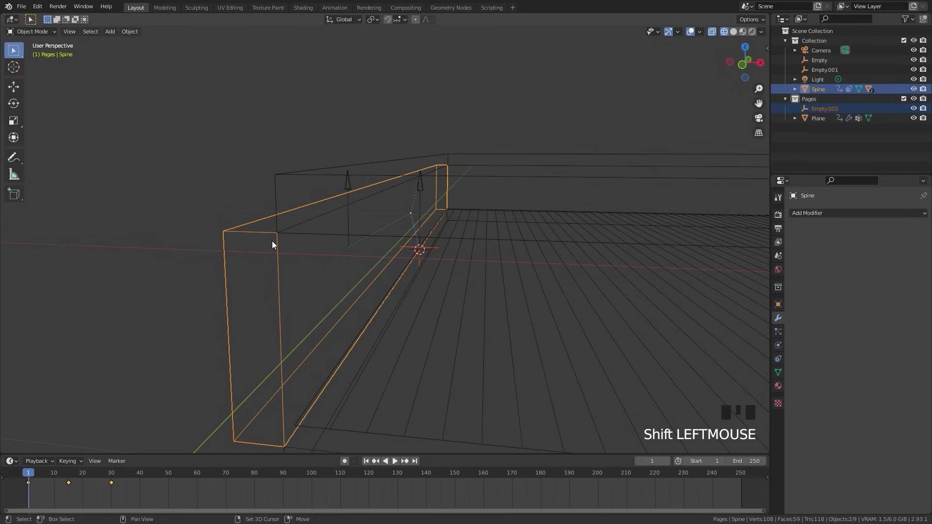
{"action": "key", "text": "ctrl+p"}
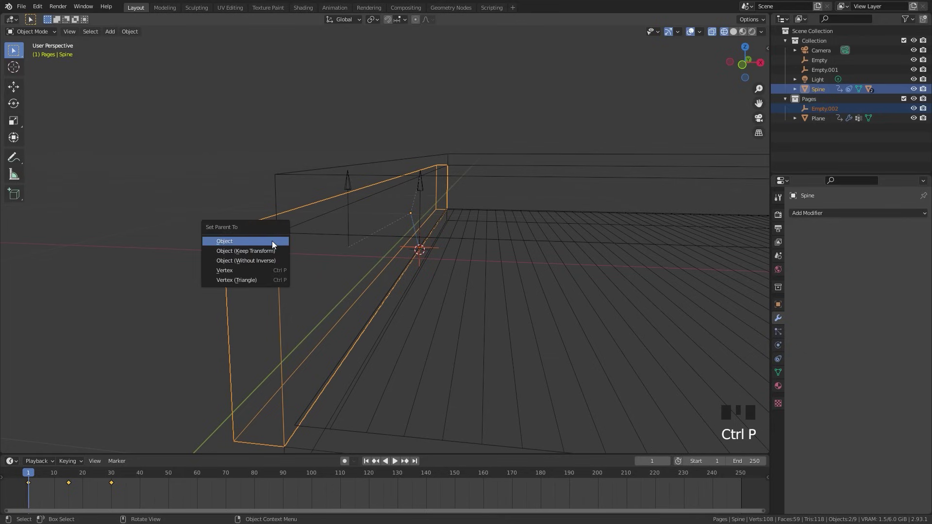
{"action": "left_click", "coordinate": [271, 241]}
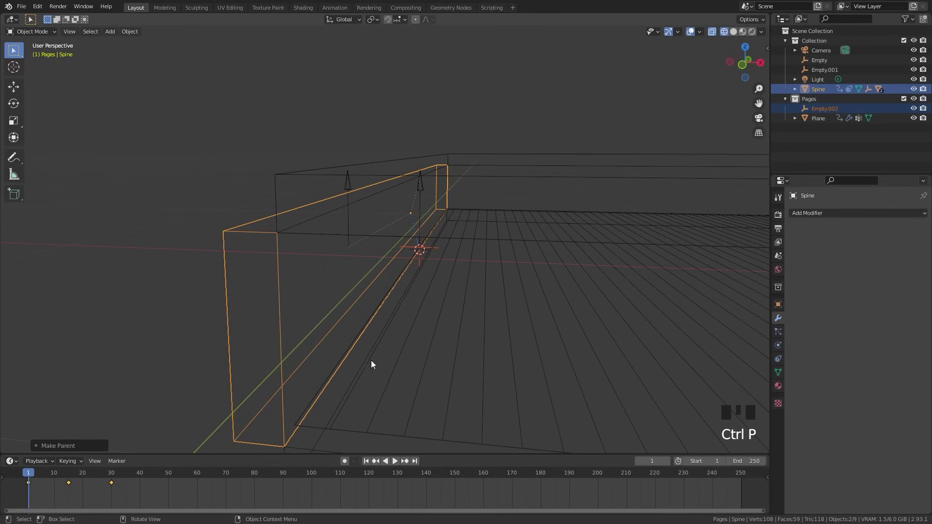
Step: Scrub to frame 15 and examine the bent page at the spine in solid shading
{"action": "left_click", "coordinate": [38, 473]}
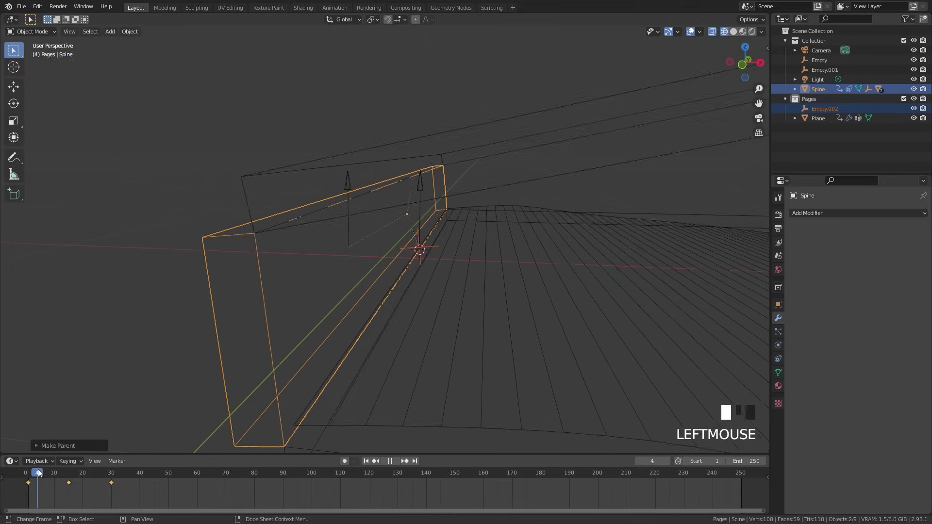
{"action": "left_click_drag", "start_coordinate": [39, 473], "coordinate": [62, 468]}
{"action": "key", "text": "shift+z"}
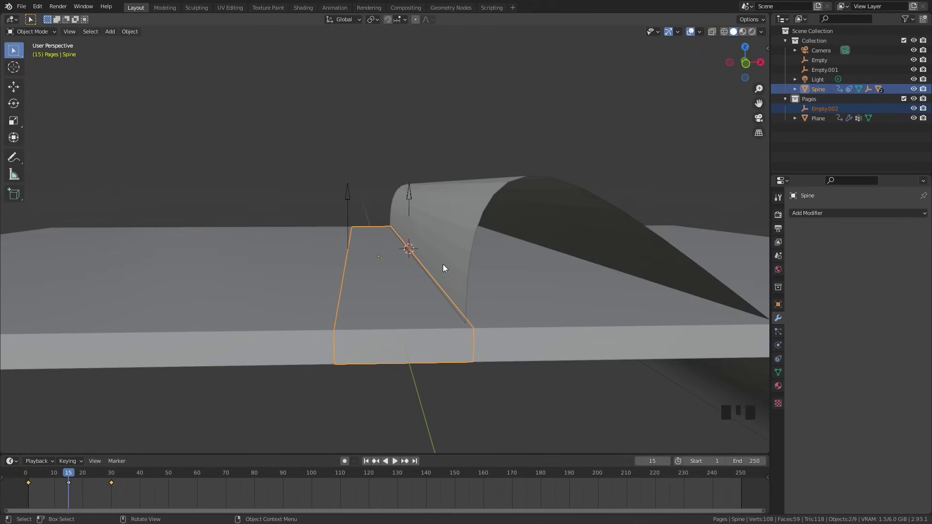
{"action": "scroll", "coordinate": [482, 276], "scroll_direction": "down", "scroll_amount": 2}
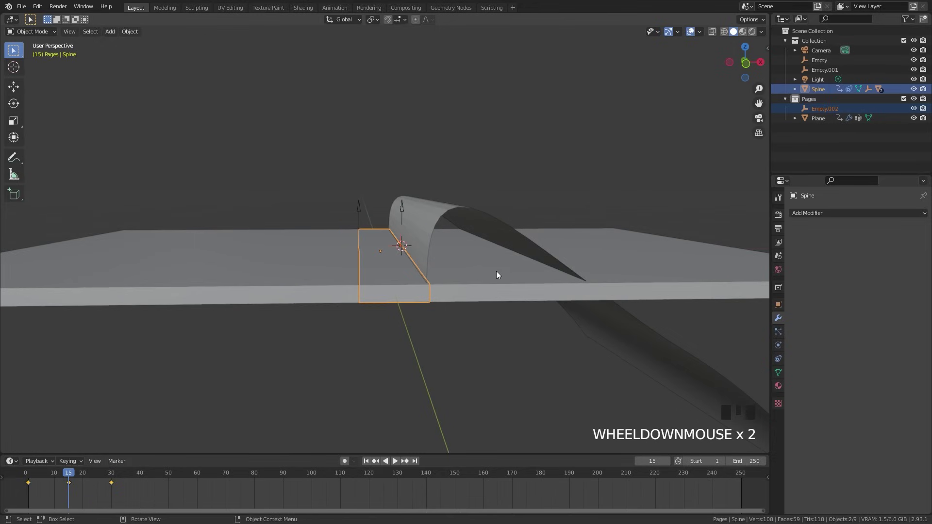
{"action": "mouse_move", "coordinate": [497, 274]}
{"action": "middle_mouse_down"}
{"action": "mouse_move", "coordinate": [412, 273]}
{"action": "mouse_move", "coordinate": [512, 274]}
{"action": "mouse_move", "coordinate": [458, 277]}
{"action": "mouse_move", "coordinate": [485, 277]}
{"action": "middle_mouse_up"}
Step: Apply smooth shading to the bent page plane
{"action": "left_click", "coordinate": [450, 238]}
{"action": "middle_click_drag", "start_coordinate": [450, 238], "coordinate": [437, 218]}
{"action": "right_click", "coordinate": [436, 219]}
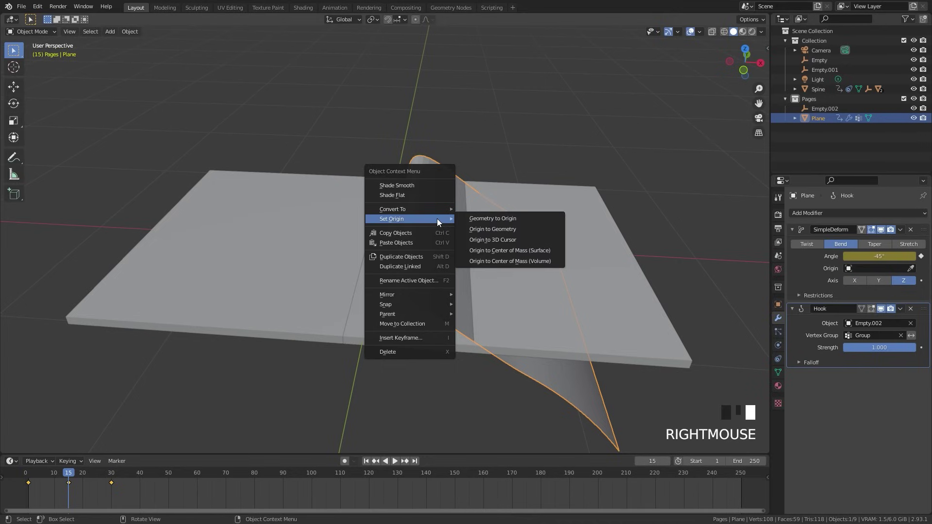
{"action": "left_click", "coordinate": [411, 186]}
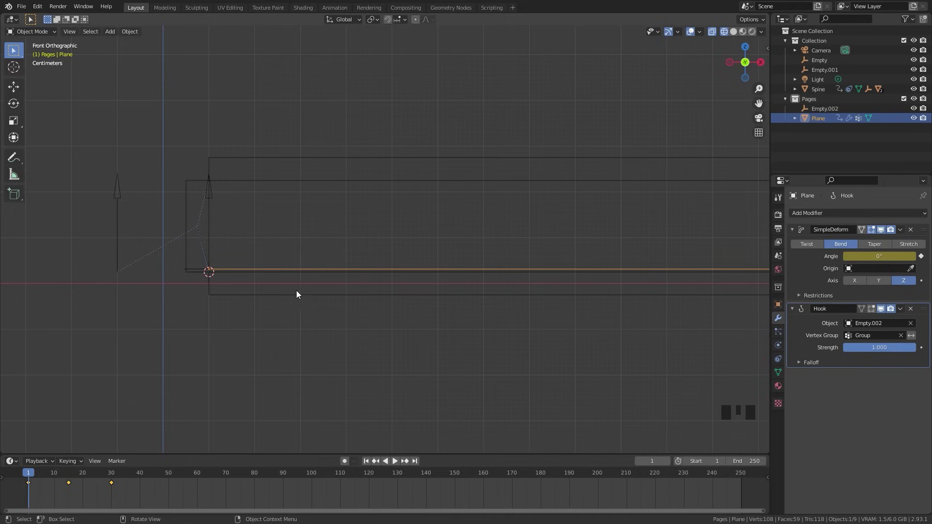
Step: In front view at frame 1, duplicate the page plane and Empty.002 slightly upward along Z, placing the new empty at about 0.0352 m
{"action": "scroll", "coordinate": [208, 308], "scroll_direction": "up", "scroll_amount": 3}
{"action": "middle_click_drag", "start_coordinate": [208, 308], "coordinate": [323, 292], "text": "shift"}
{"action": "scroll", "coordinate": [209, 325], "scroll_direction": "up", "scroll_amount": 4}
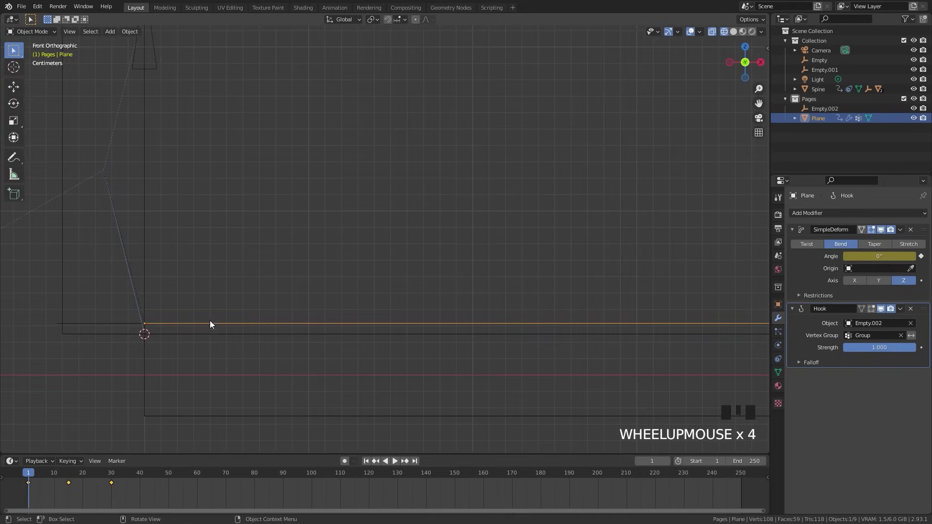
{"action": "left_click", "coordinate": [120, 322], "text": "shift"}
{"action": "scroll", "coordinate": [272, 309], "scroll_direction": "down", "scroll_amount": 5}
{"action": "scroll", "coordinate": [166, 336], "scroll_direction": "up", "scroll_amount": 6}
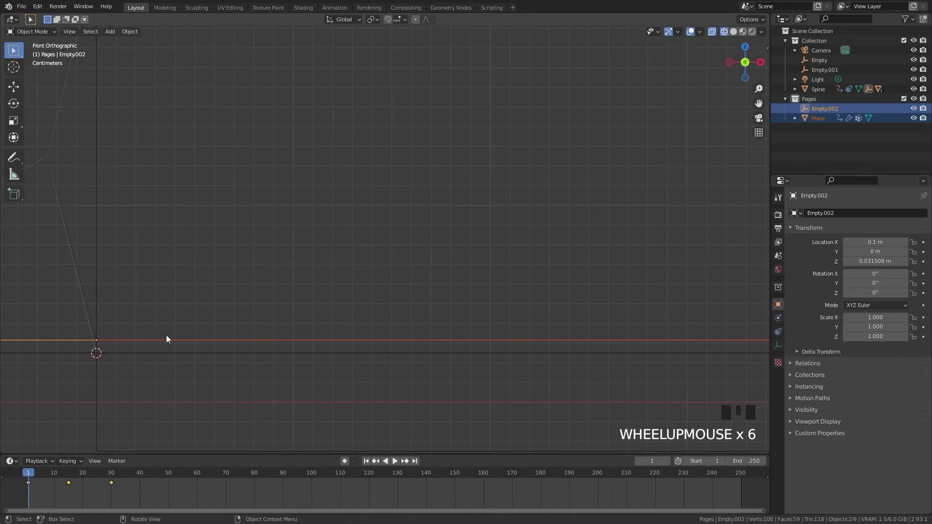
{"action": "middle_click_drag", "start_coordinate": [167, 337], "coordinate": [323, 327], "text": "shift"}
{"action": "key", "text": "shift+d"}
{"action": "key", "text": "z"}
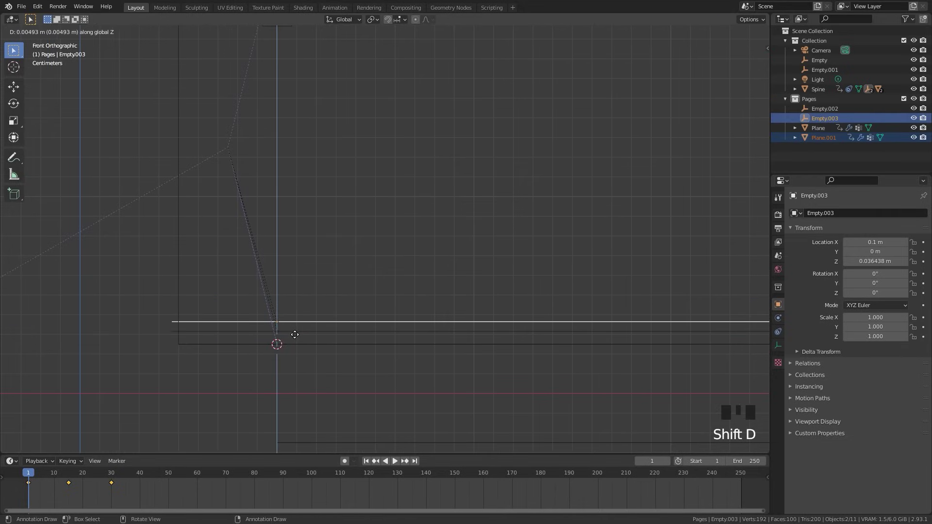
{"action": "scroll", "coordinate": [301, 330], "scroll_direction": "down", "scroll_amount": 1}
{"action": "middle_click_drag", "start_coordinate": [309, 326], "coordinate": [326, 249], "text": "shift"}
{"action": "left_click", "coordinate": [291, 346]}
Step: Repeat the upward duplication 50 times to stack pages and empties up to just below the spine's upper edge
{"action": "scroll", "coordinate": [315, 346], "scroll_direction": "down", "scroll_amount": 3}
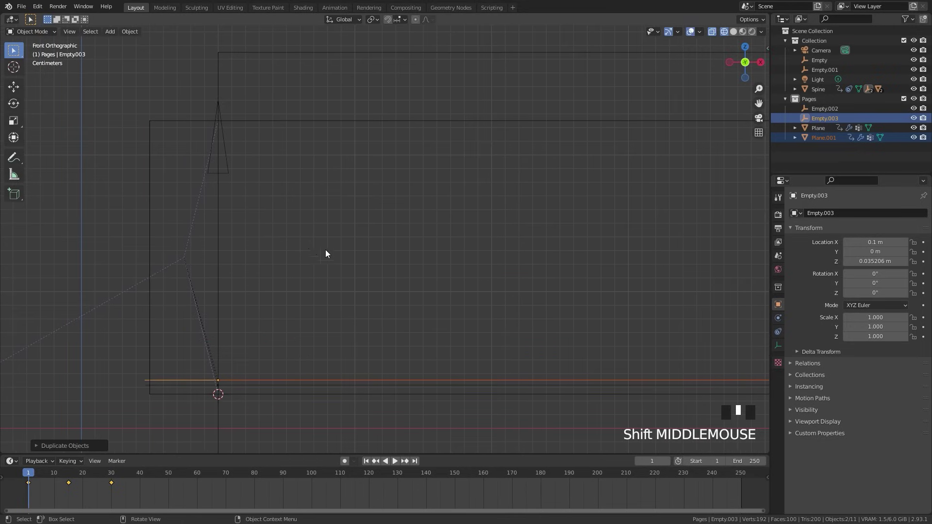
{"action": "scroll", "coordinate": [290, 375], "scroll_direction": "down", "scroll_amount": 1}
{"action": "middle_click_drag", "start_coordinate": [297, 315], "coordinate": [258, 327], "text": "shift"}
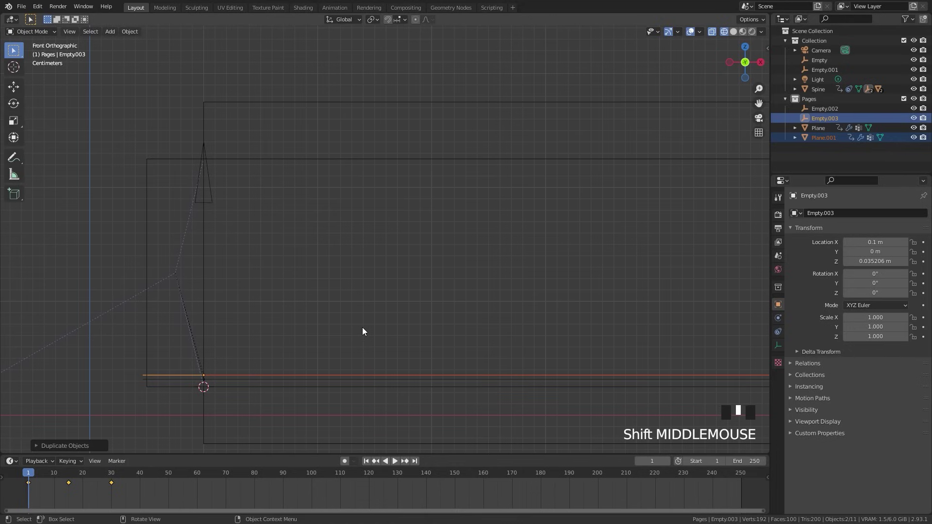
{"action": "key", "text": "shift+r"}
{"action": "key", "text": "shift+r"}
{"action": "key", "text": "shift+r"}
{"action": "key", "text": "shift+r"}
{"action": "key", "text": "shift+r"}
{"action": "key", "text": "shift+r"}
{"action": "key", "text": "shift+r"}
{"action": "key", "text": "shift+r"}
{"action": "key", "text": "shift+r"}
{"action": "key", "text": "shift+r"}
{"action": "key", "text": "shift+r"}
{"action": "key", "text": "shift+r"}
{"action": "key", "text": "shift+r"}
{"action": "key", "text": "shift+r"}
{"action": "key", "text": "shift+r"}
{"action": "key", "text": "shift+r"}
{"action": "key", "text": "shift+r"}
{"action": "key", "text": "shift+r"}
{"action": "key", "text": "shift+r"}
{"action": "key", "text": "shift+r"}
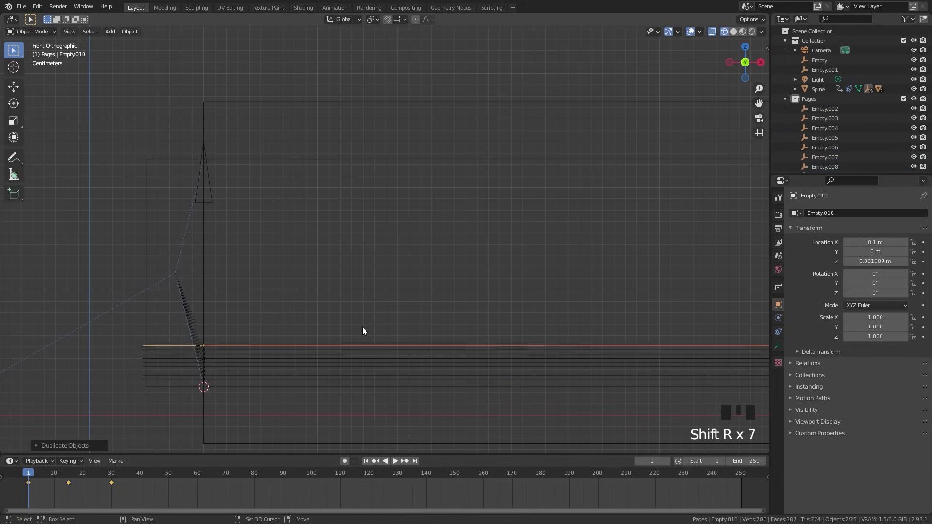
{"action": "key", "text": "shift+r"}
{"action": "key", "text": "shift+r"}
{"action": "key", "text": "shift+r"}
{"action": "key", "text": "shift+r"}
{"action": "key", "text": "shift+r"}
{"action": "key", "text": "shift+r"}
{"action": "key", "text": "shift+r"}
{"action": "key", "text": "shift+r"}
{"action": "key", "text": "shift+r"}
{"action": "key", "text": "shift+r"}
{"action": "key", "text": "shift+r"}
{"action": "key", "text": "shift+r"}
{"action": "key", "text": "shift+r"}
{"action": "key", "text": "shift+r"}
{"action": "key", "text": "shift+r"}
{"action": "key", "text": "shift+r"}
{"action": "key", "text": "shift+r"}
{"action": "key", "text": "shift+r"}
{"action": "key", "text": "shift+r"}
{"action": "key", "text": "shift+r"}
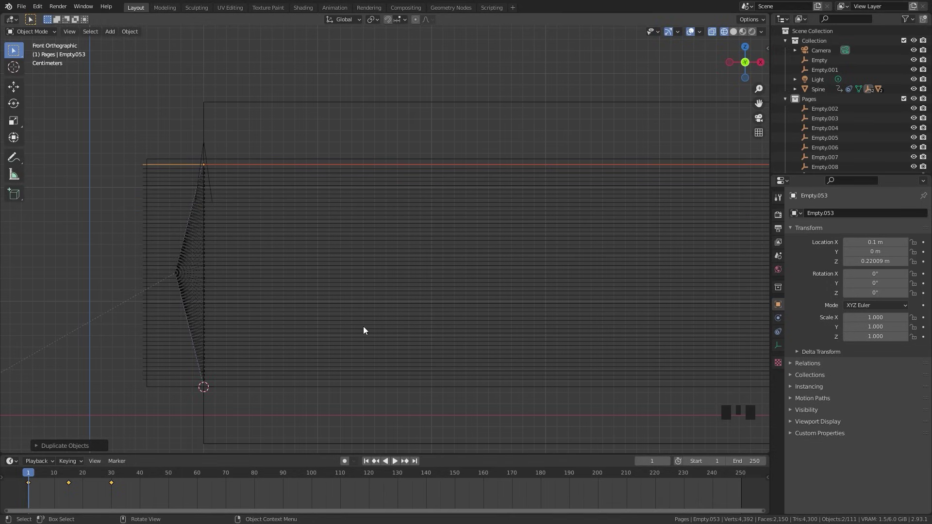
Step: Select the topmost page plane and examine its Hook object and the page stack's fit between the covers
{"action": "scroll", "coordinate": [363, 325], "scroll_direction": "down", "scroll_amount": 2}
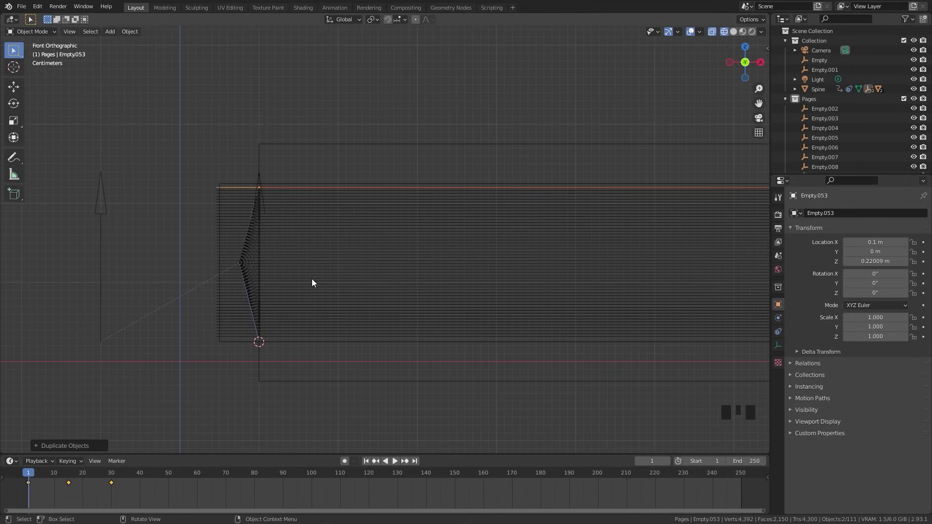
{"action": "scroll", "coordinate": [248, 238], "scroll_direction": "up", "scroll_amount": 2}
{"action": "left_click", "coordinate": [239, 164]}
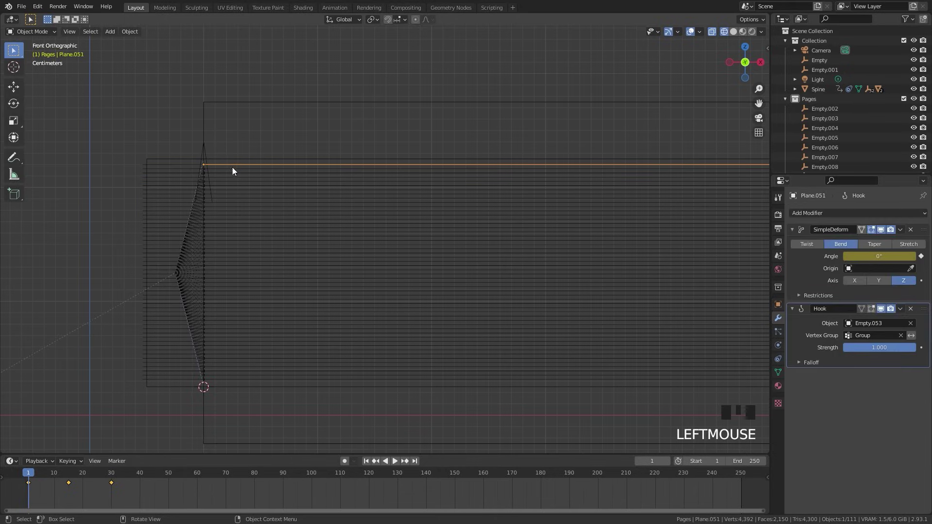
{"action": "middle_click_drag", "start_coordinate": [211, 167], "coordinate": [341, 241], "text": "shift"}
{"action": "scroll", "coordinate": [203, 235], "scroll_direction": "up", "scroll_amount": 4}
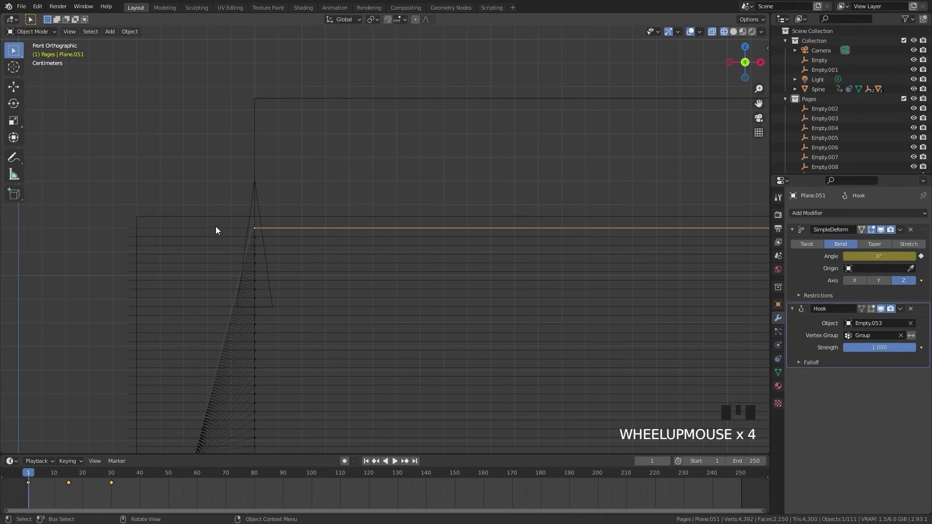
{"action": "scroll", "coordinate": [238, 228], "scroll_direction": "down", "scroll_amount": 5}
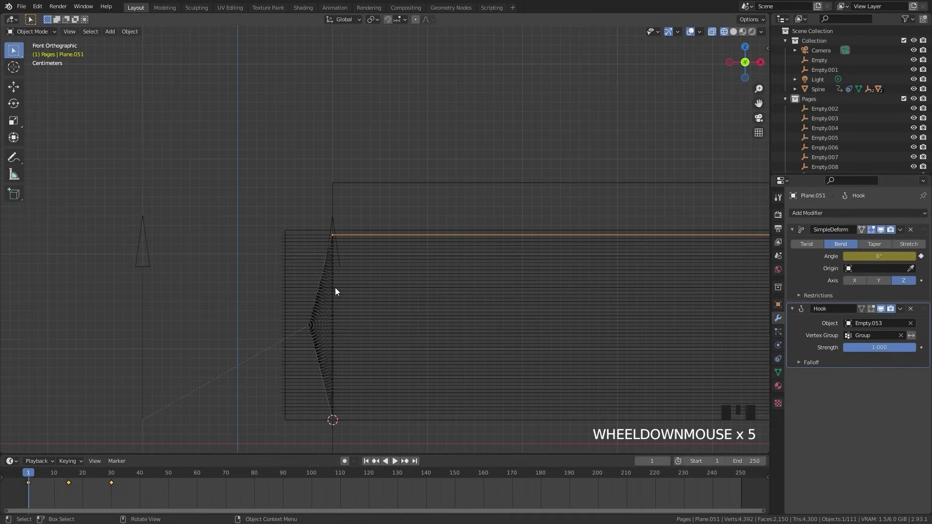
{"action": "middle_click_drag", "start_coordinate": [337, 289], "coordinate": [264, 254], "text": "shift"}
{"action": "scroll", "coordinate": [325, 315], "scroll_direction": "down", "scroll_amount": 3}
{"action": "scroll", "coordinate": [325, 315], "scroll_direction": "down", "scroll_amount": 7}
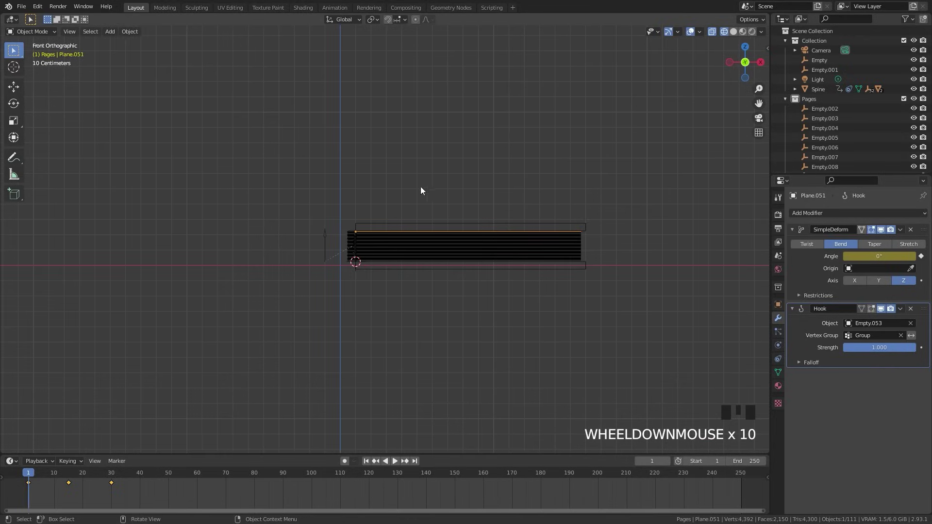
{"action": "scroll", "coordinate": [351, 269], "scroll_direction": "up", "scroll_amount": 4}
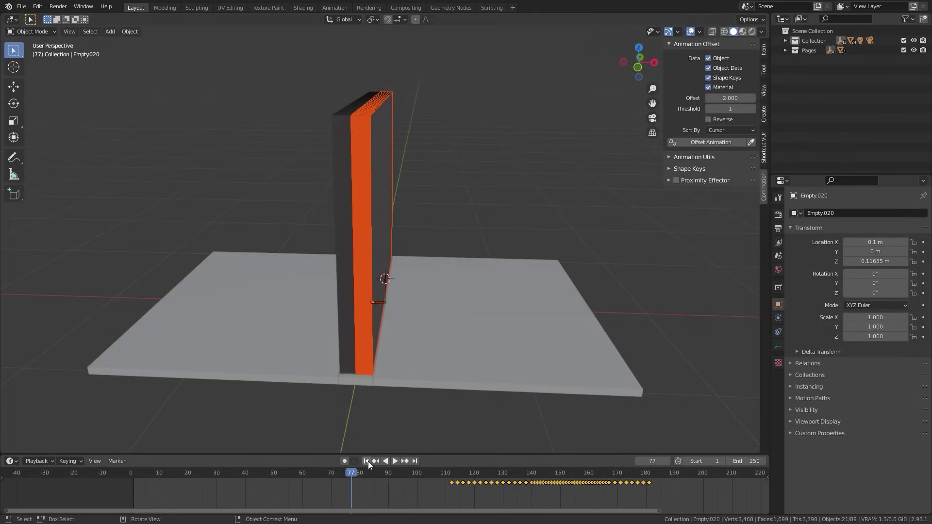
Step: Switch to the example scene and play its page-turning animation from the first frame
{"action": "left_click", "coordinate": [367, 461]}
{"action": "key", "text": "space"}
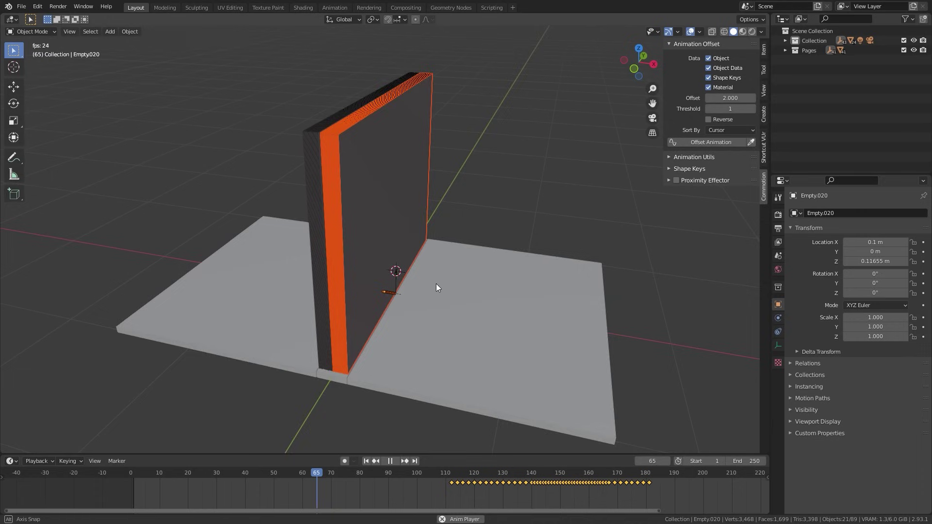
{"action": "scroll", "coordinate": [314, 214], "scroll_direction": "up", "scroll_amount": 2}
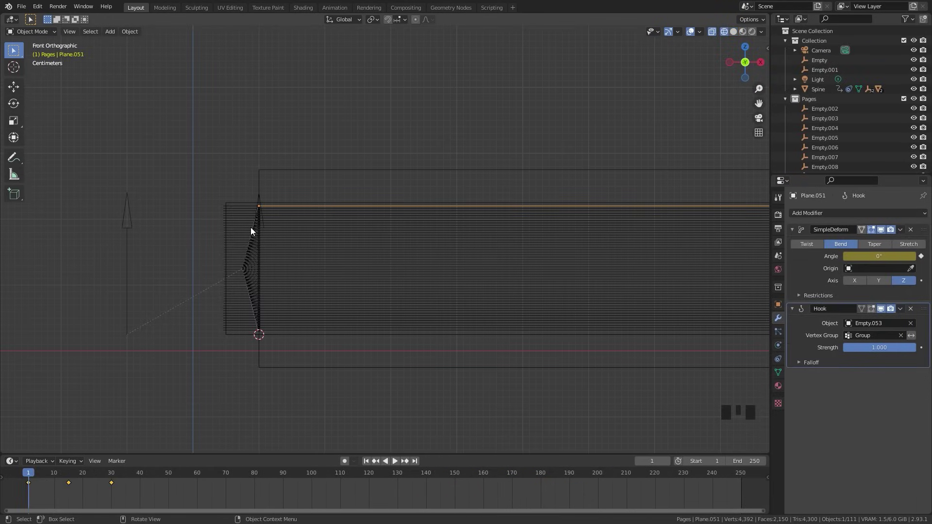
Step: In the book scene, select all the page planes without their empties and insert a Location & Rotation keyframe at frame 1
{"action": "scroll", "coordinate": [274, 206], "scroll_direction": "up", "scroll_amount": 1}
{"action": "key", "text": "alt+a"}
{"action": "left_click_drag", "start_coordinate": [338, 196], "coordinate": [371, 351]}
{"action": "key", "text": "g"}
{"action": "key", "text": "Escape"}
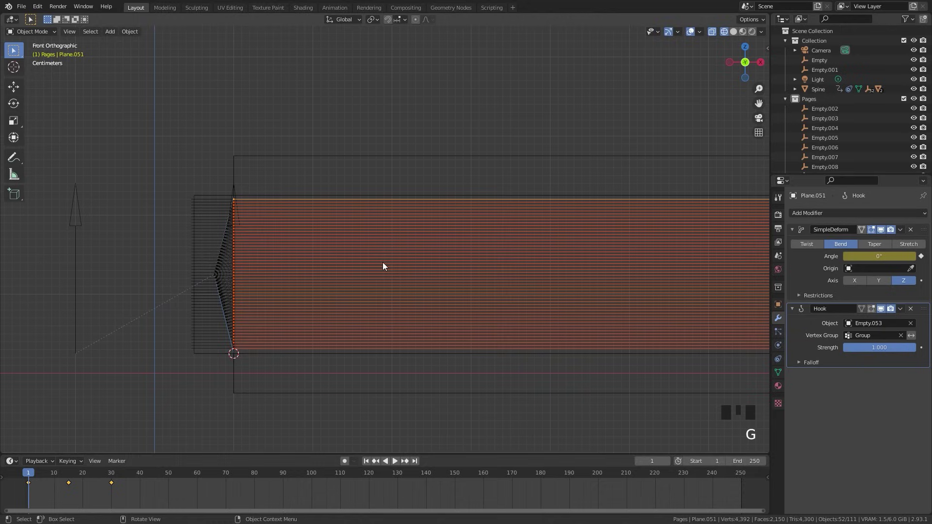
{"action": "key", "text": "i"}
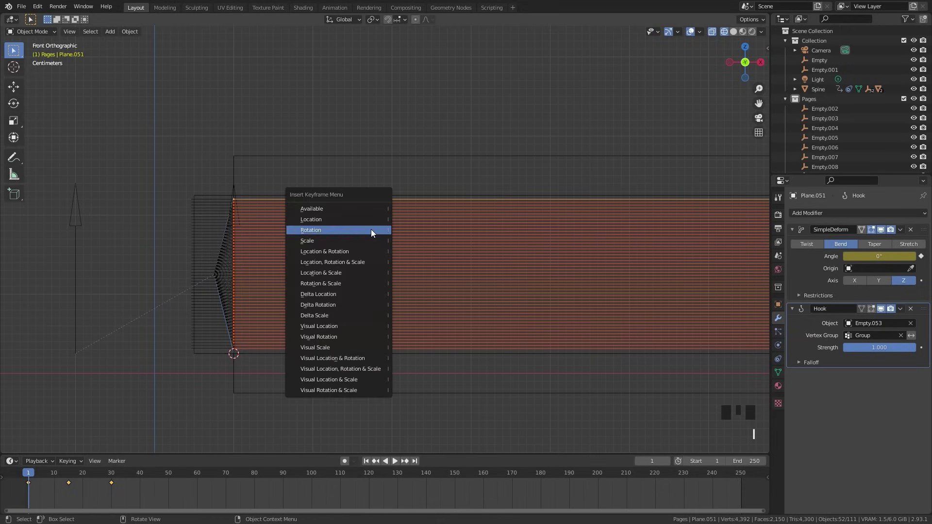
{"action": "left_click", "coordinate": [338, 253]}
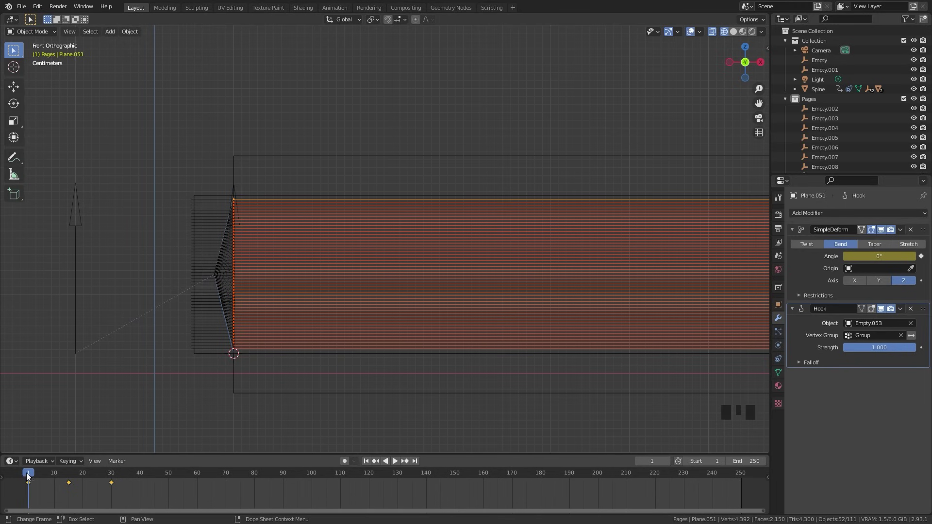
Step: Go to frame 15 and rotate the selected page planes a quarter turn so their row of origins lies horizontal
{"action": "left_click_drag", "start_coordinate": [26, 473], "coordinate": [67, 477]}
{"action": "scroll", "coordinate": [314, 371], "scroll_direction": "down", "scroll_amount": 3}
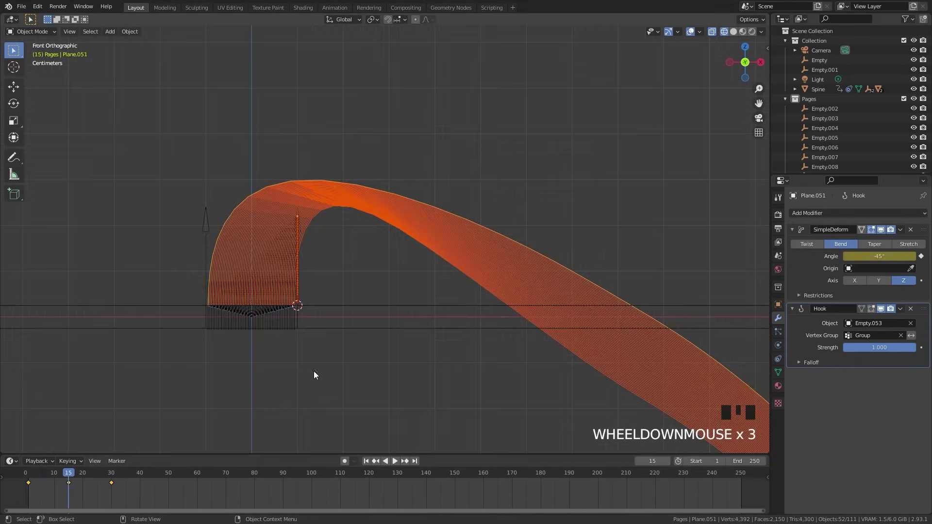
{"action": "middle_click_drag", "start_coordinate": [314, 371], "coordinate": [496, 379], "text": "shift"}
{"action": "key", "text": "r"}
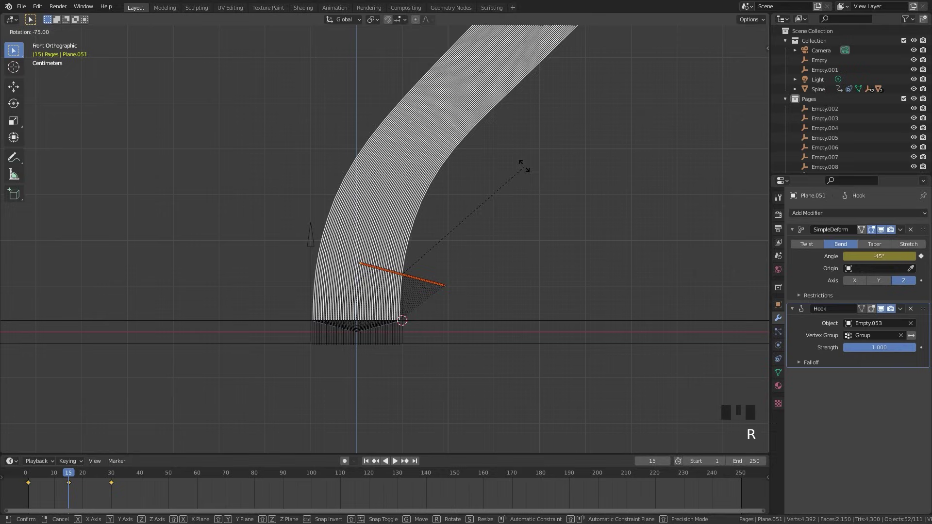
{"action": "left_click", "coordinate": [480, 163]}
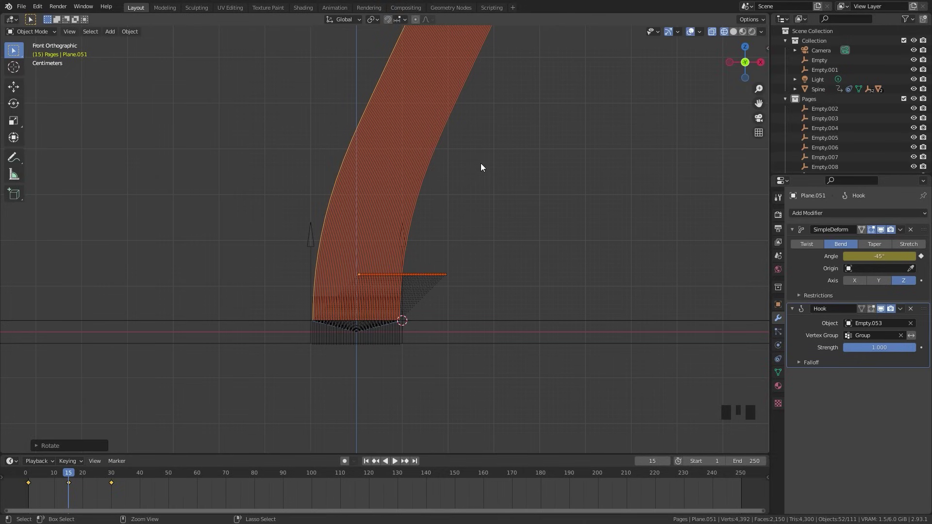
Step: Move the page planes down so their origins sit roughly on the inner edge of the spine at frame 15
{"action": "scroll", "coordinate": [480, 163], "scroll_direction": "up", "scroll_amount": 2}
{"action": "middle_click_drag", "start_coordinate": [390, 361], "coordinate": [514, 204], "text": "shift"}
{"action": "key", "text": "g"}
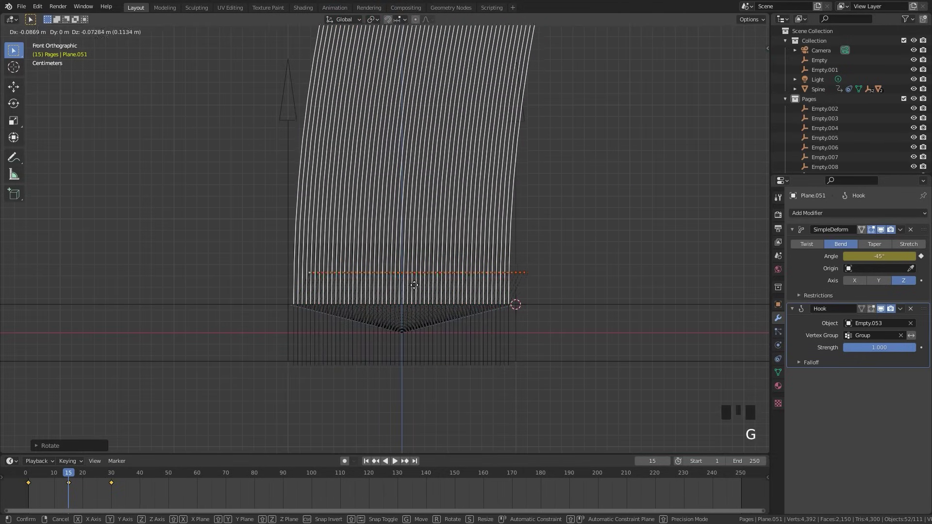
{"action": "left_click", "coordinate": [397, 316]}
{"action": "scroll", "coordinate": [272, 367], "scroll_direction": "up", "scroll_amount": 4}
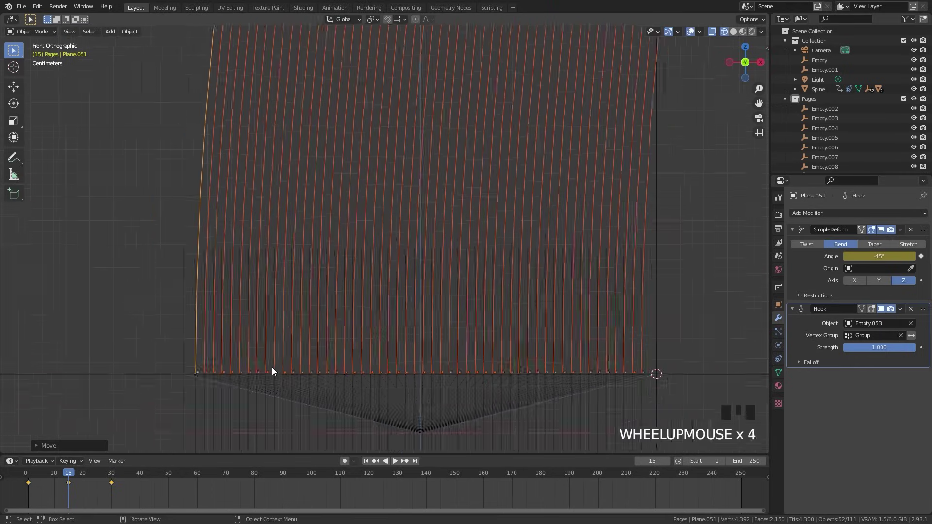
{"action": "middle_click_drag", "start_coordinate": [272, 366], "coordinate": [389, 272], "text": "shift"}
{"action": "scroll", "coordinate": [276, 376], "scroll_direction": "up", "scroll_amount": 6}
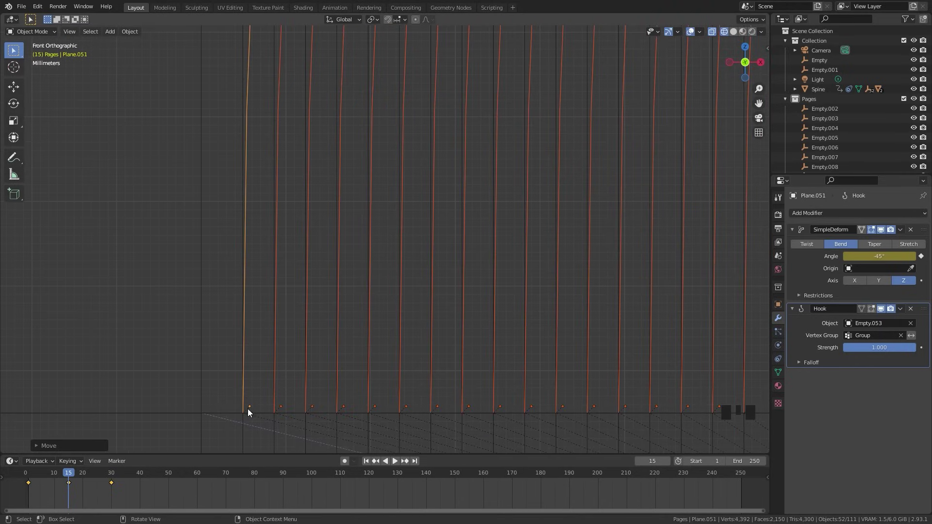
Step: Select the two middle page empties and snap the 3D cursor to the point between them
{"action": "scroll", "coordinate": [377, 374], "scroll_direction": "down", "scroll_amount": 5}
{"action": "scroll", "coordinate": [507, 319], "scroll_direction": "down", "scroll_amount": 2}
{"action": "middle_click_drag", "start_coordinate": [506, 320], "coordinate": [396, 341], "text": "shift"}
{"action": "left_click", "coordinate": [397, 341]}
{"action": "left_click", "coordinate": [397, 340]}
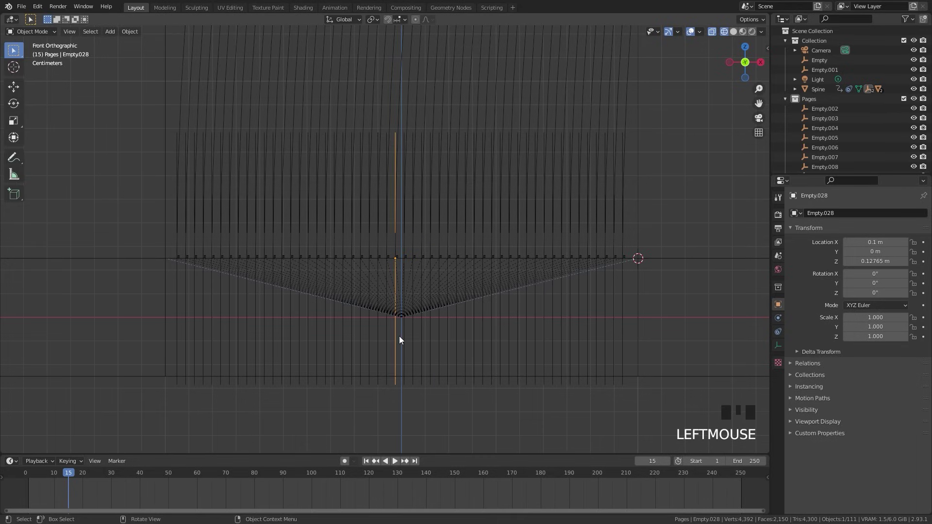
{"action": "left_click", "coordinate": [401, 336], "text": "shift"}
{"action": "scroll", "coordinate": [398, 287], "scroll_direction": "down", "scroll_amount": 2}
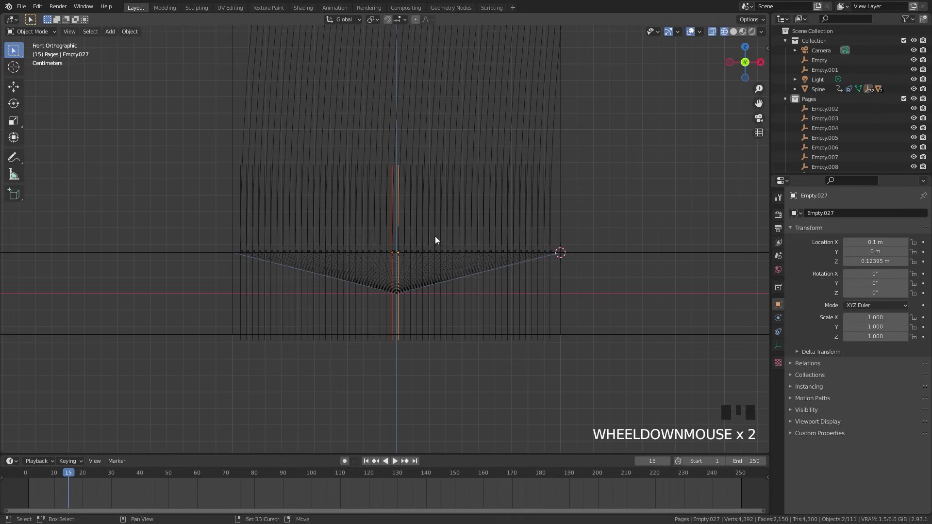
{"action": "middle_click_drag", "start_coordinate": [435, 236], "coordinate": [410, 252], "text": "shift"}
{"action": "key", "text": "shift+s"}
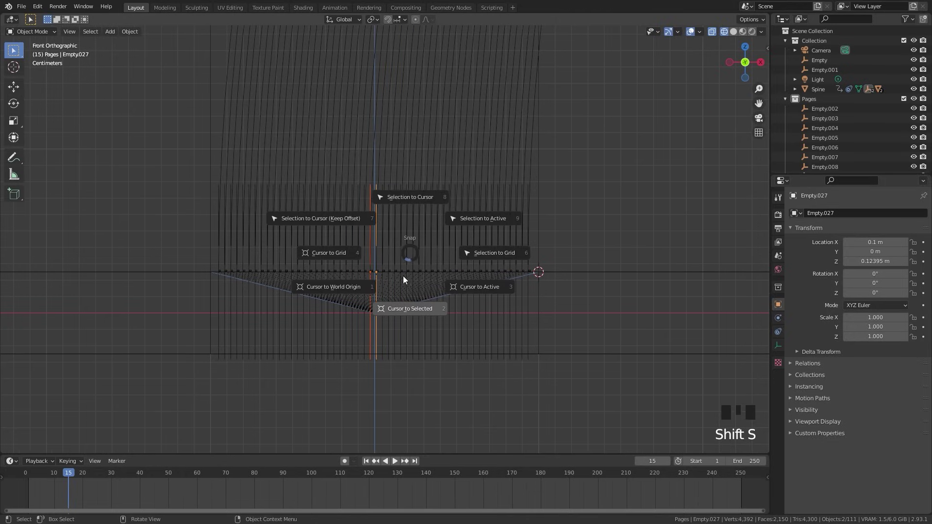
{"action": "left_click", "coordinate": [404, 313]}
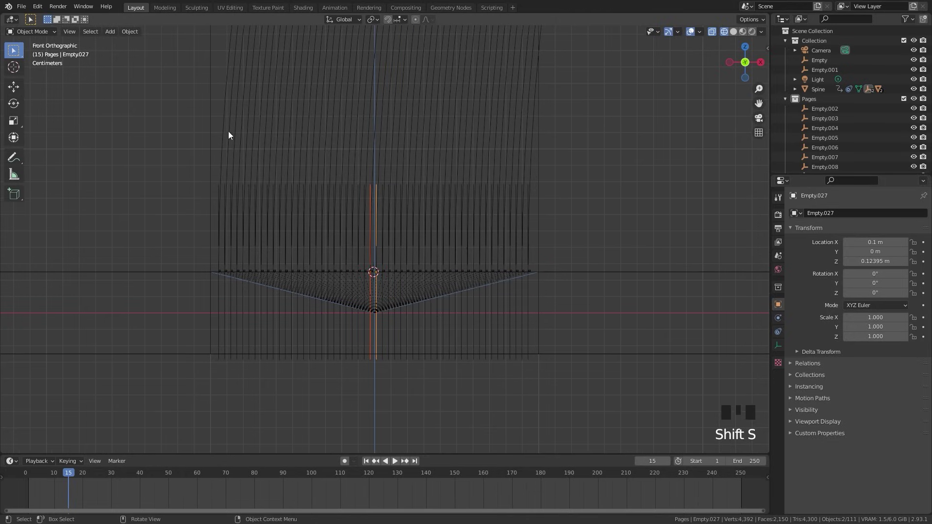
Step: Select all the page planes, excluding the two large hinge empties beside the spine
{"action": "left_click_drag", "start_coordinate": [179, 78], "coordinate": [572, 100]}
{"action": "scroll", "coordinate": [391, 198], "scroll_direction": "down", "scroll_amount": 5}
{"action": "scroll", "coordinate": [318, 162], "scroll_direction": "up", "scroll_amount": 1, "text": "shift"}
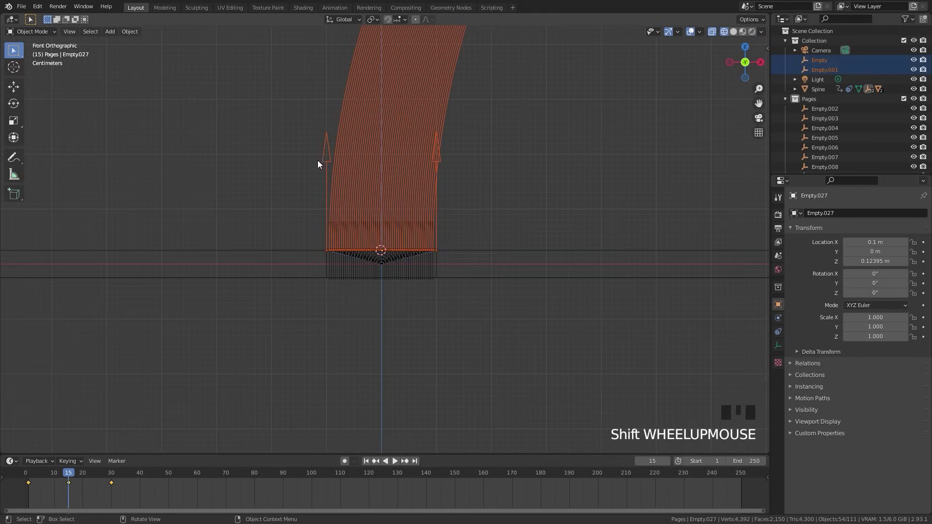
{"action": "key", "text": "b"}
{"action": "middle_click_drag", "start_coordinate": [320, 152], "coordinate": [330, 189]}
{"action": "scroll", "coordinate": [429, 198], "scroll_direction": "up", "scroll_amount": 10}
{"action": "middle_click_drag", "start_coordinate": [615, 309], "coordinate": [445, 260], "text": "shift"}
{"action": "key", "text": "b"}
{"action": "scroll", "coordinate": [485, 287], "scroll_direction": "down", "scroll_amount": 5}
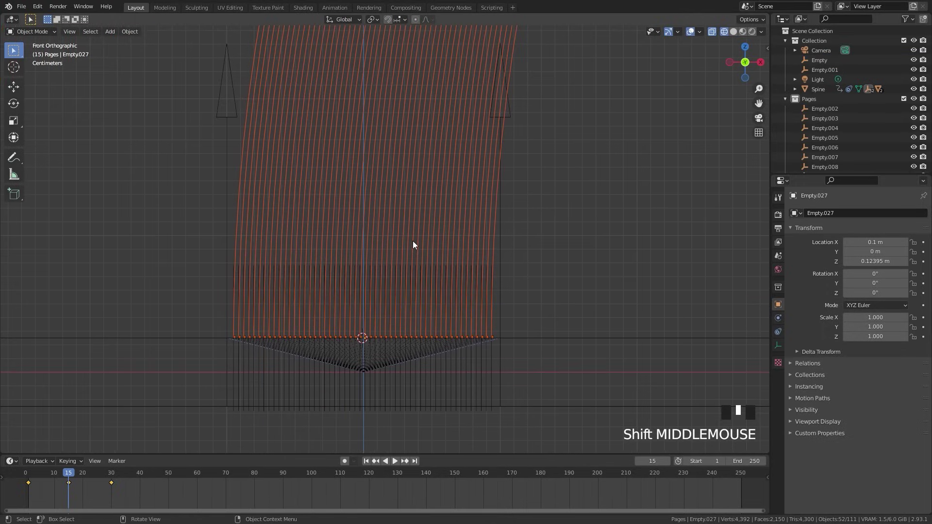
Step: Snap the page planes to the 3D cursor keeping their offset, and insert a Location & Rotation keyframe at frame 15
{"action": "key", "text": "shift+s"}
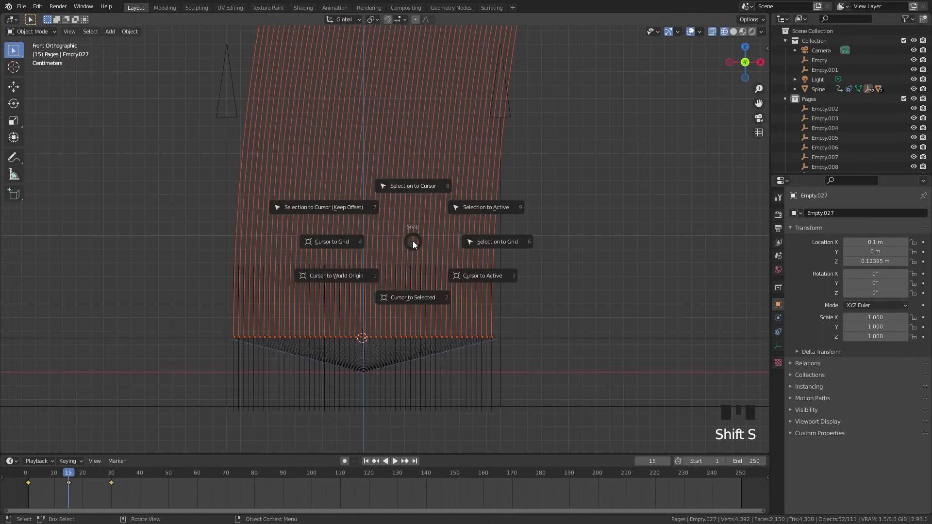
{"action": "left_click", "coordinate": [338, 207]}
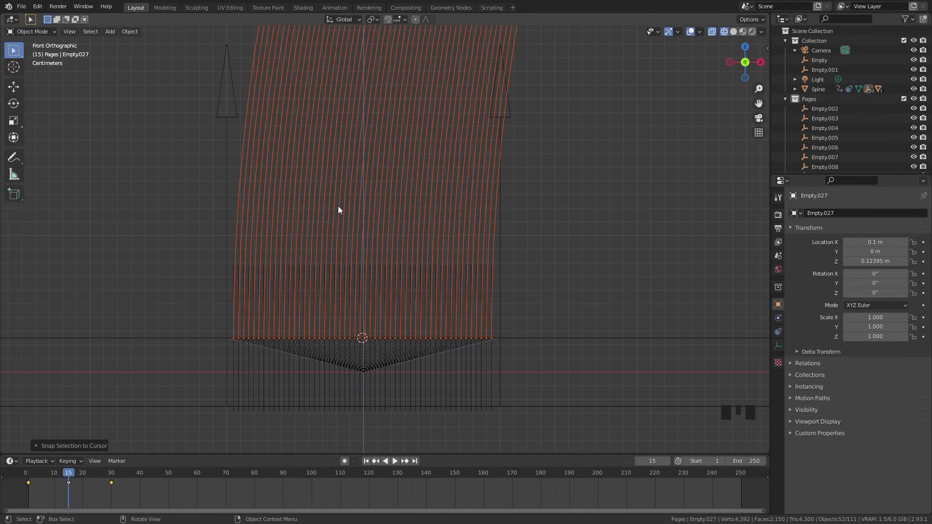
{"action": "scroll", "coordinate": [312, 312], "scroll_direction": "up", "scroll_amount": 3}
{"action": "middle_click_drag", "start_coordinate": [308, 410], "coordinate": [358, 259], "text": "shift"}
{"action": "scroll", "coordinate": [358, 259], "scroll_direction": "up", "scroll_amount": 2}
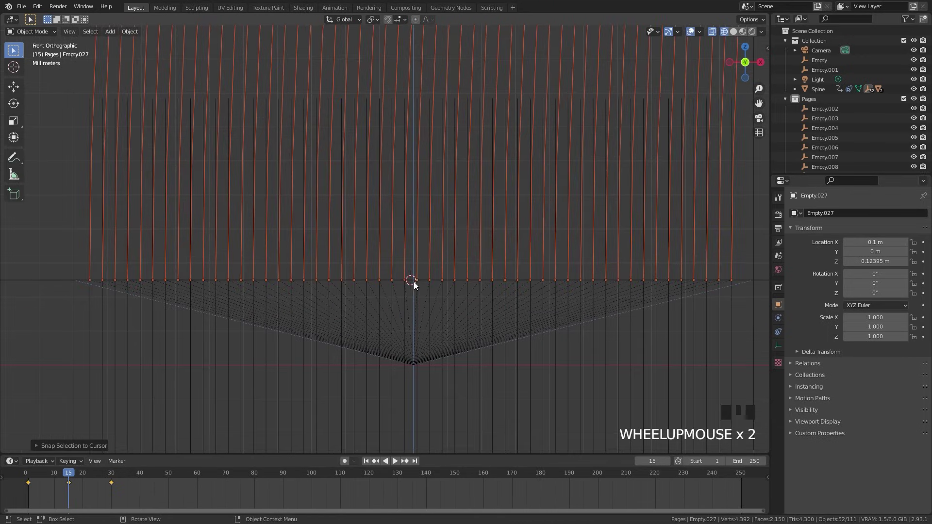
{"action": "scroll", "coordinate": [488, 149], "scroll_direction": "down", "scroll_amount": 8}
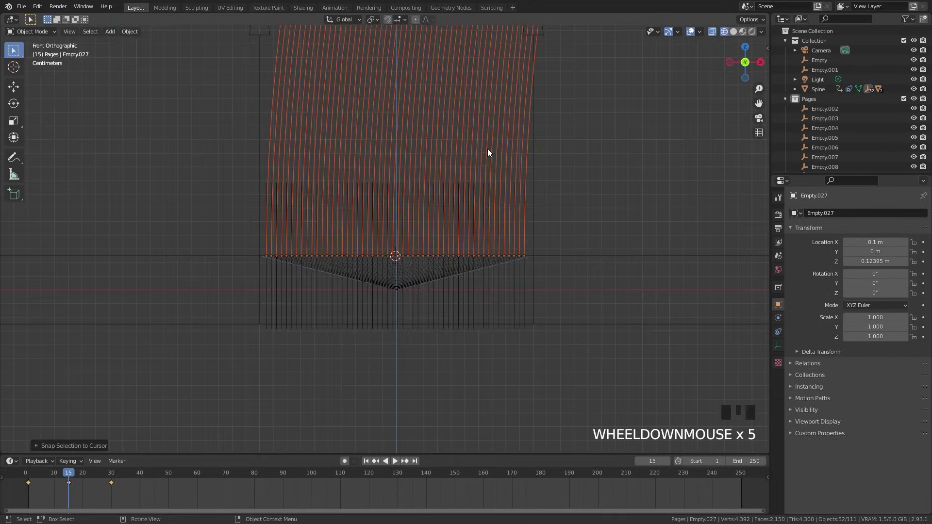
{"action": "key", "text": "i"}
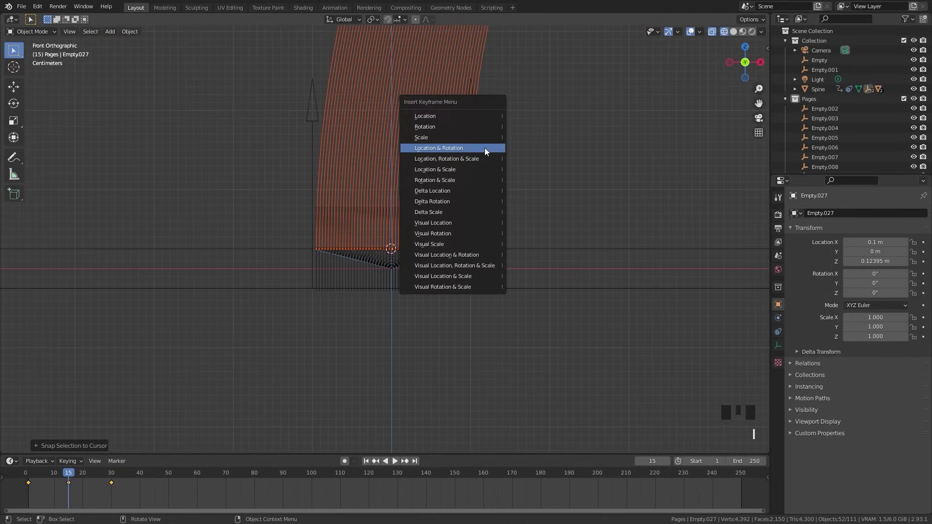
{"action": "left_click", "coordinate": [425, 149]}
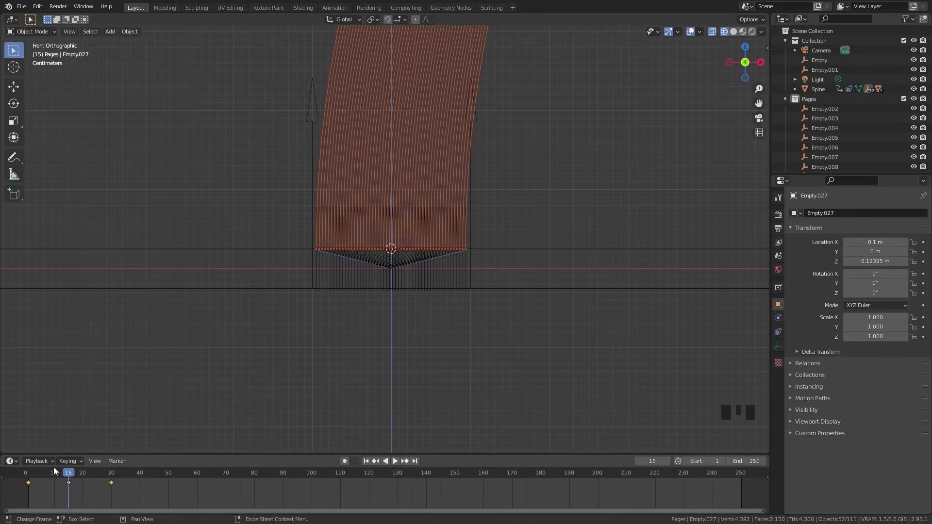
Step: Go to frame 30 and rotate the selected page planes by -90°
{"action": "left_click", "coordinate": [77, 475]}
{"action": "left_click_drag", "start_coordinate": [76, 475], "coordinate": [110, 475]}
{"action": "key", "text": "r"}
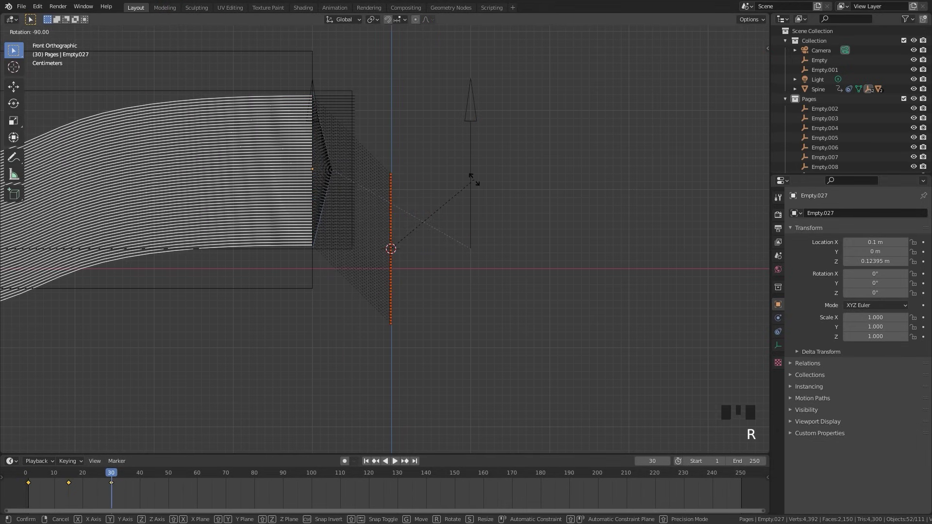
{"action": "left_click", "coordinate": [466, 185]}
Step: Move the page planes so their origins line up with the inner edge of the turned spine at frame 30
{"action": "scroll", "coordinate": [375, 222], "scroll_direction": "up", "scroll_amount": 2}
{"action": "middle_click_drag", "start_coordinate": [375, 221], "coordinate": [564, 344], "text": "shift"}
{"action": "key", "text": "g"}
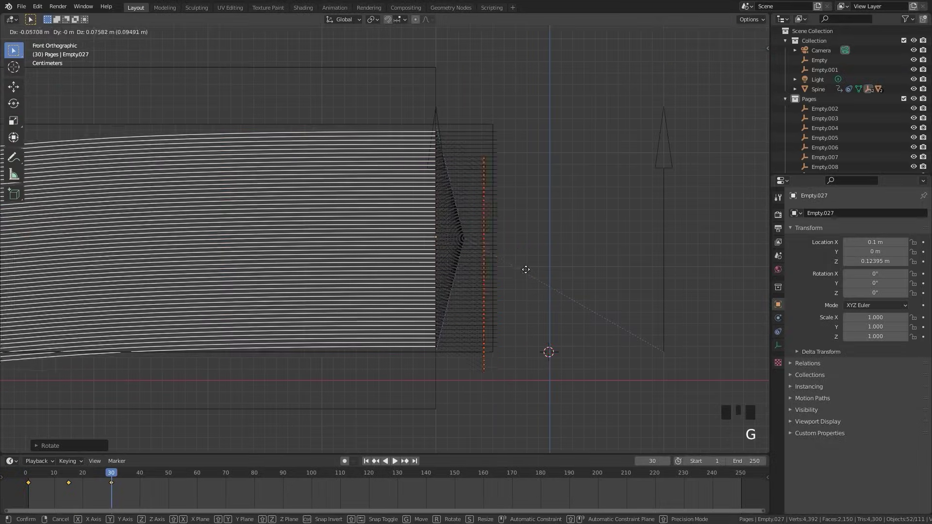
{"action": "left_click", "coordinate": [483, 243]}
{"action": "scroll", "coordinate": [479, 182], "scroll_direction": "up", "scroll_amount": 8}
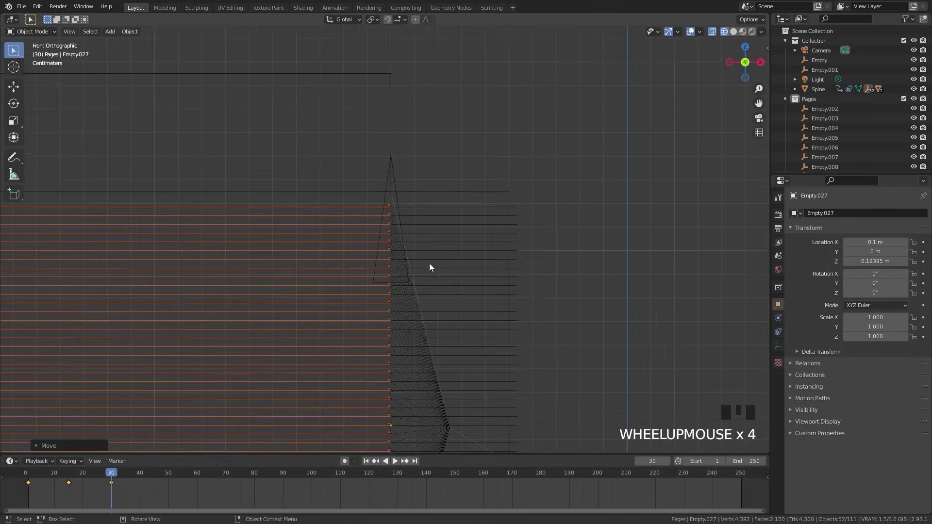
{"action": "scroll", "coordinate": [391, 172], "scroll_direction": "down", "scroll_amount": 4}
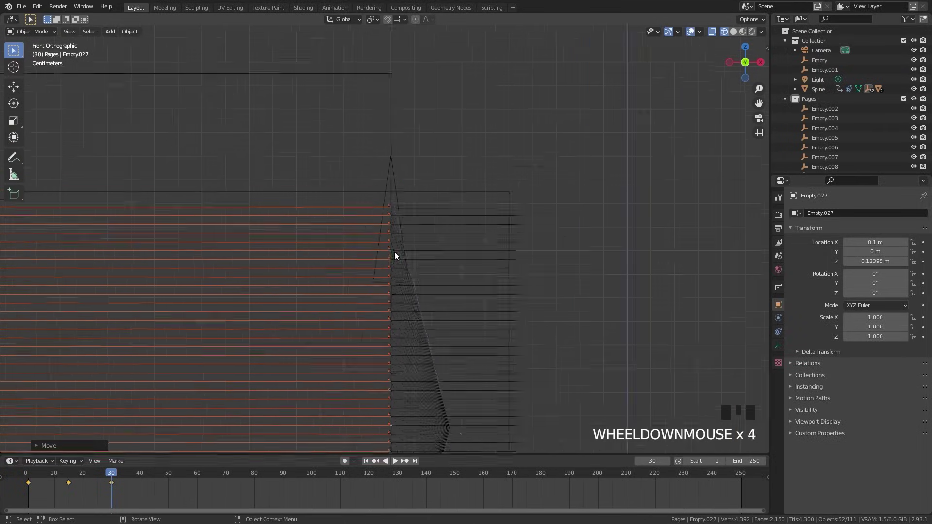
Step: Select the two middle page empties on the turned spine and snap the 3D cursor to them
{"action": "middle_click_drag", "start_coordinate": [395, 256], "coordinate": [406, 252], "text": "shift"}
{"action": "scroll", "coordinate": [418, 295], "scroll_direction": "up", "scroll_amount": 2}
{"action": "left_click", "coordinate": [438, 321]}
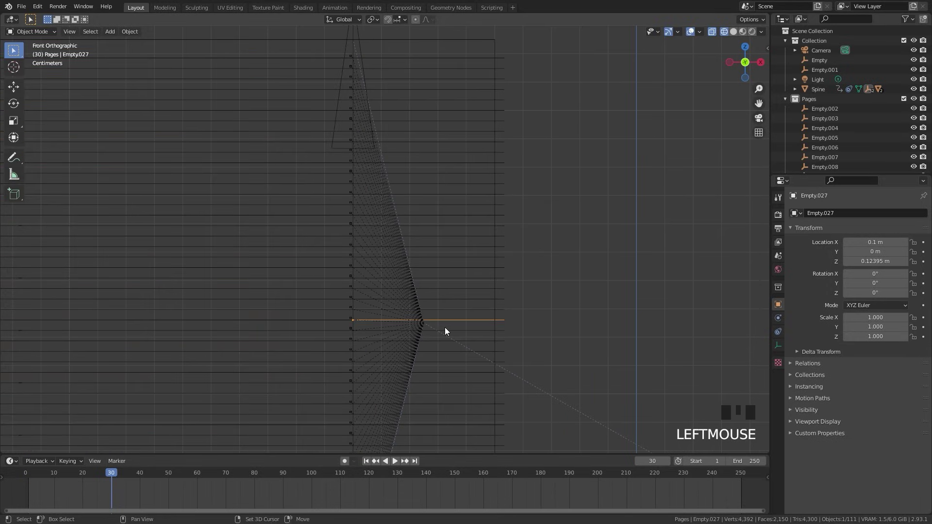
{"action": "left_click", "coordinate": [445, 328], "text": "shift"}
{"action": "key", "text": "shift+s"}
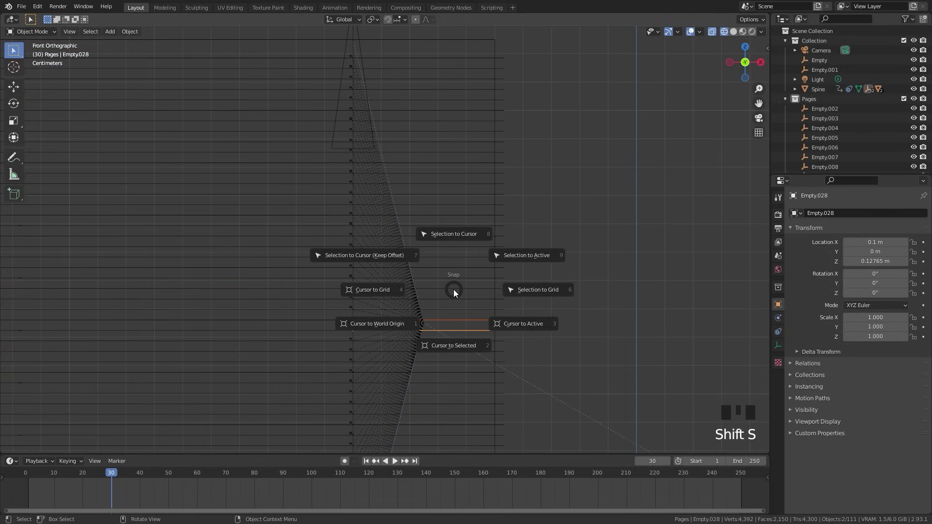
{"action": "left_click", "coordinate": [453, 345]}
Step: Reselect all page planes, snap them to the 3D cursor keeping their offset, and insert a Location & Rotation keyframe at frame 30
{"action": "scroll", "coordinate": [384, 320], "scroll_direction": "down", "scroll_amount": 5}
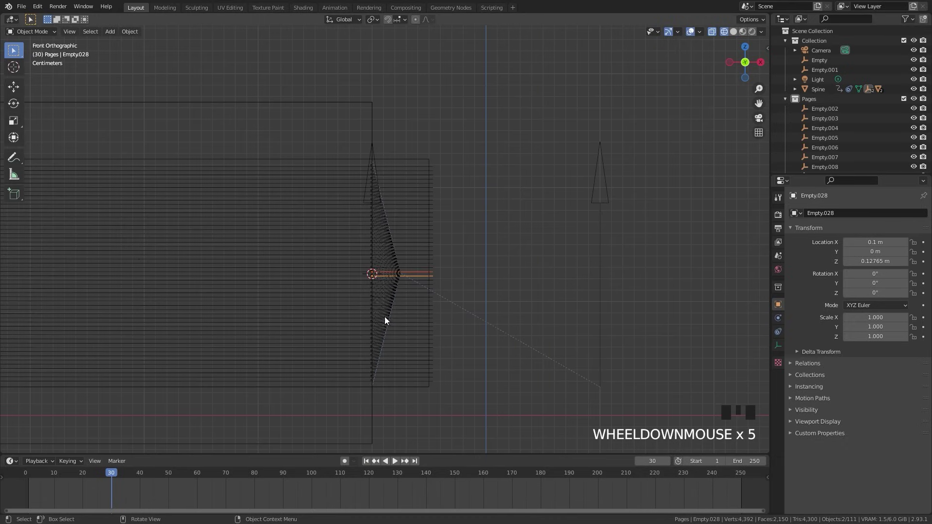
{"action": "left_click", "coordinate": [256, 258], "text": "shift"}
{"action": "scroll", "coordinate": [414, 266], "scroll_direction": "up", "scroll_amount": 1}
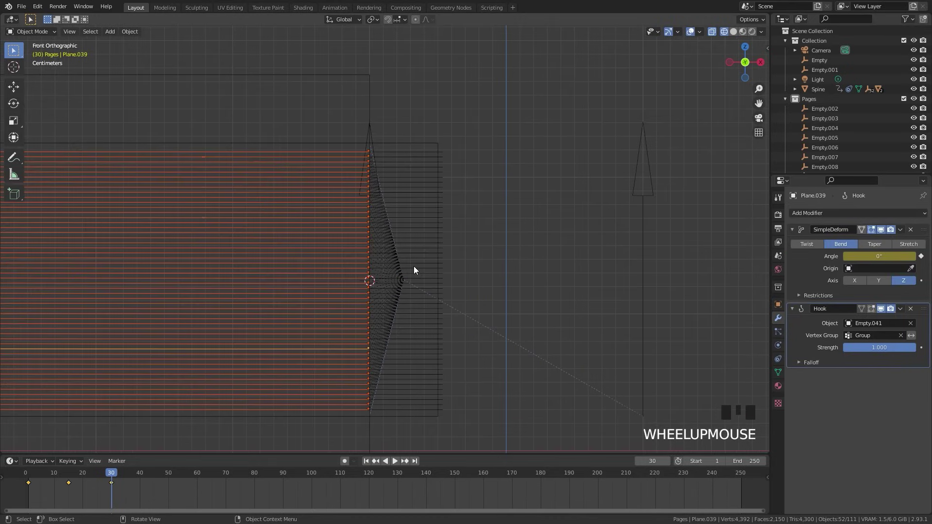
{"action": "key", "text": "shift+s"}
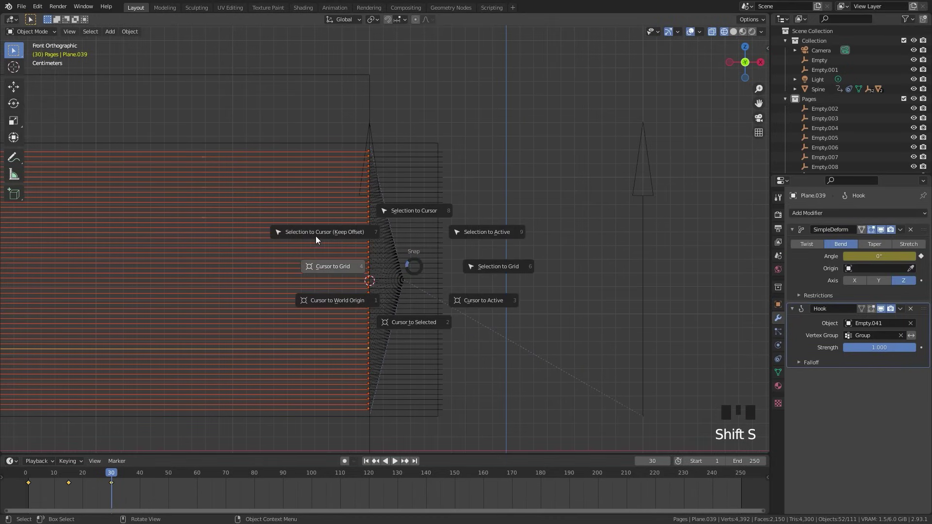
{"action": "left_click", "coordinate": [348, 230]}
{"action": "key", "text": "i"}
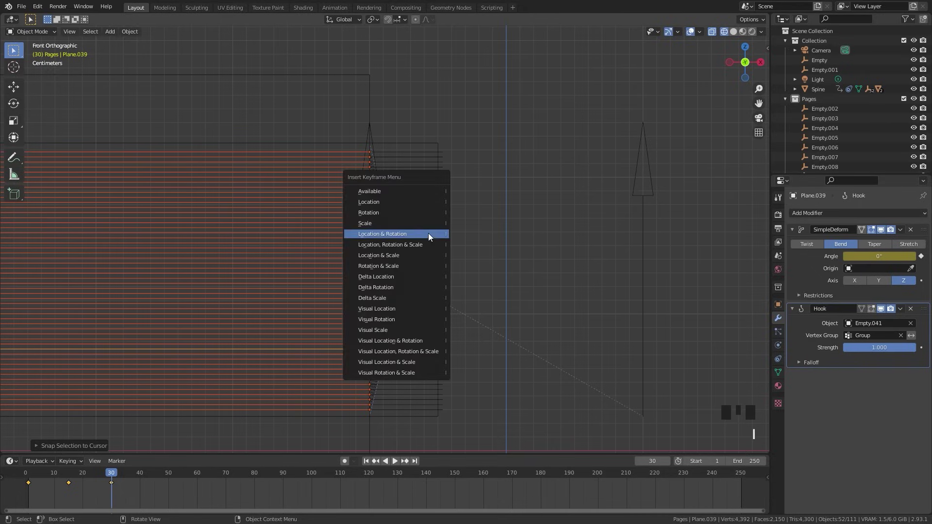
{"action": "left_click", "coordinate": [383, 234]}
Step: Play the book animation from the first frame and examine how the pages follow the spine
{"action": "scroll", "coordinate": [379, 233], "scroll_direction": "down", "scroll_amount": 5}
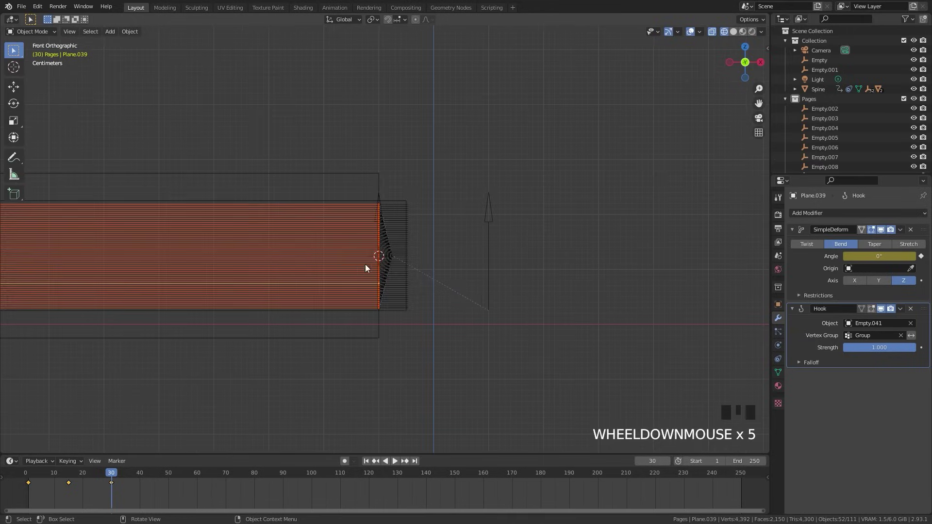
{"action": "middle_click_drag", "start_coordinate": [365, 264], "coordinate": [293, 272], "text": "shift"}
{"action": "left_click", "coordinate": [367, 463]}
{"action": "key", "text": "space"}
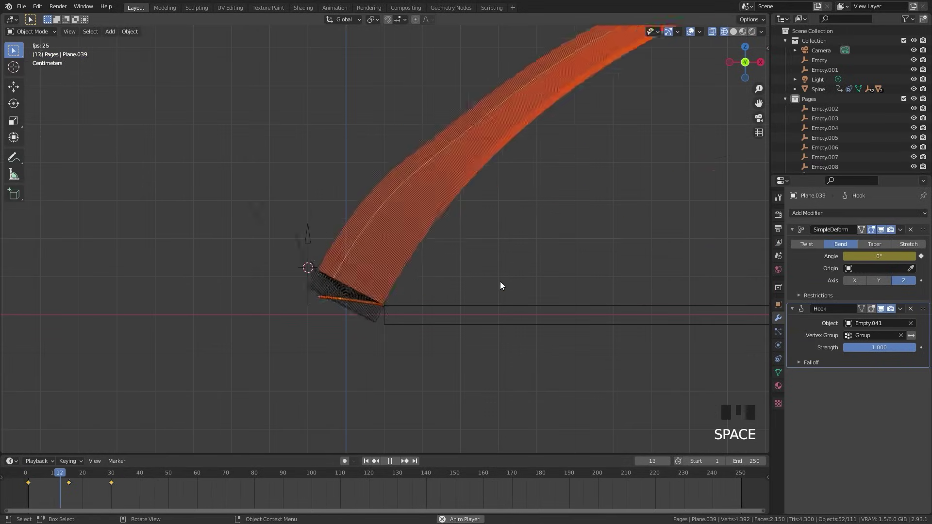
{"action": "scroll", "coordinate": [493, 280], "scroll_direction": "down", "scroll_amount": 4}
{"action": "key", "text": "space"}
{"action": "left_click", "coordinate": [367, 461]}
{"action": "key", "text": "space"}
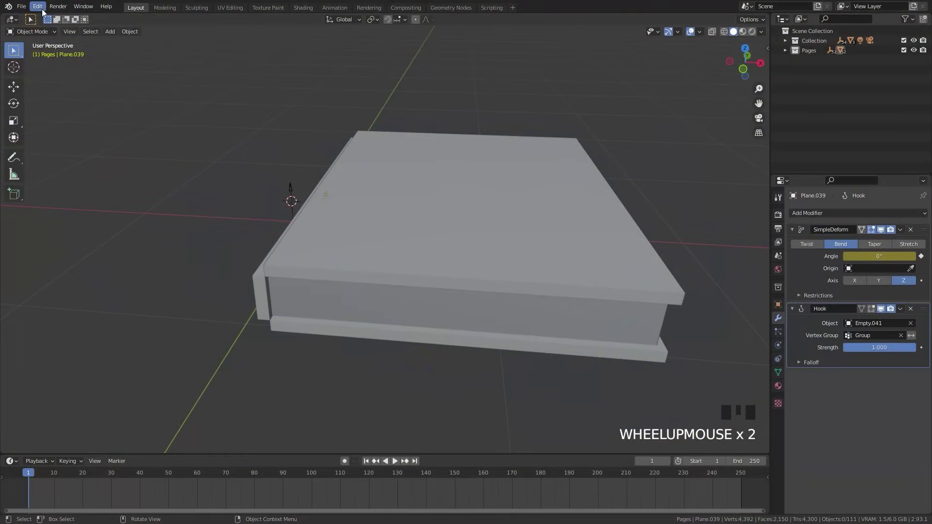
Step: Look up the Commotion add-on in the preferences, check that it is enabled, and close the preferences
{"action": "left_click", "coordinate": [38, 6]}
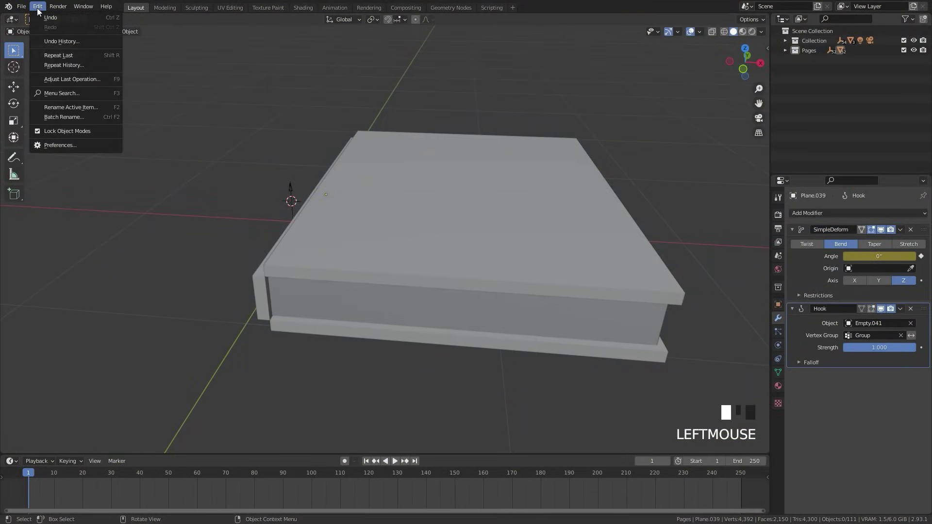
{"action": "left_click", "coordinate": [52, 144]}
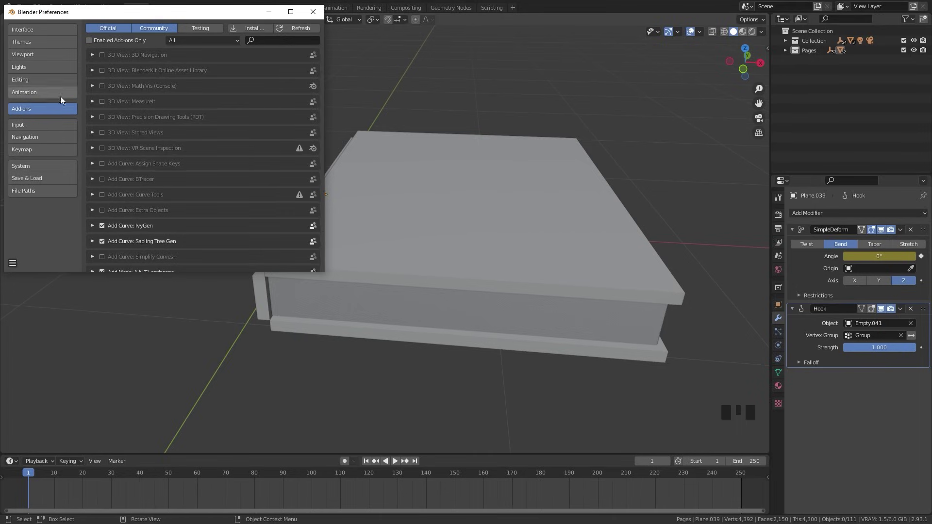
{"action": "left_click", "coordinate": [273, 41]}
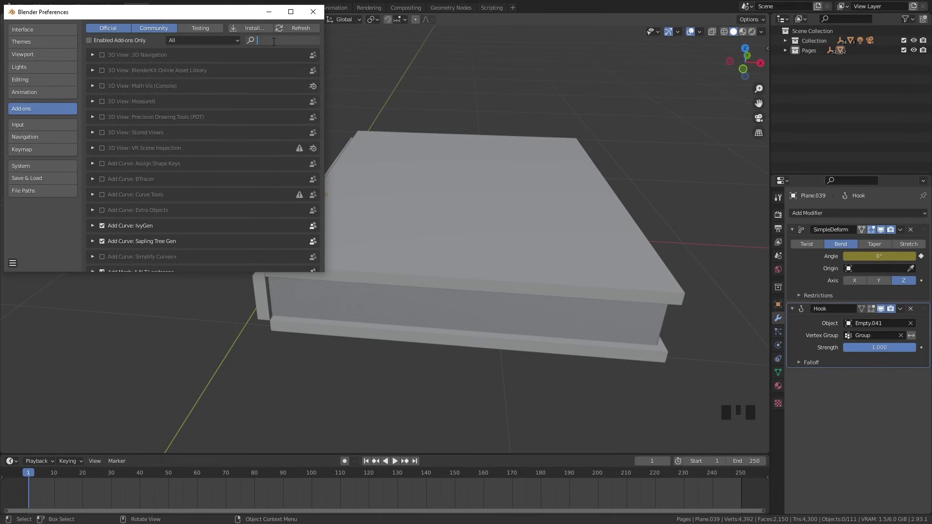
{"action": "type", "text": "como"}
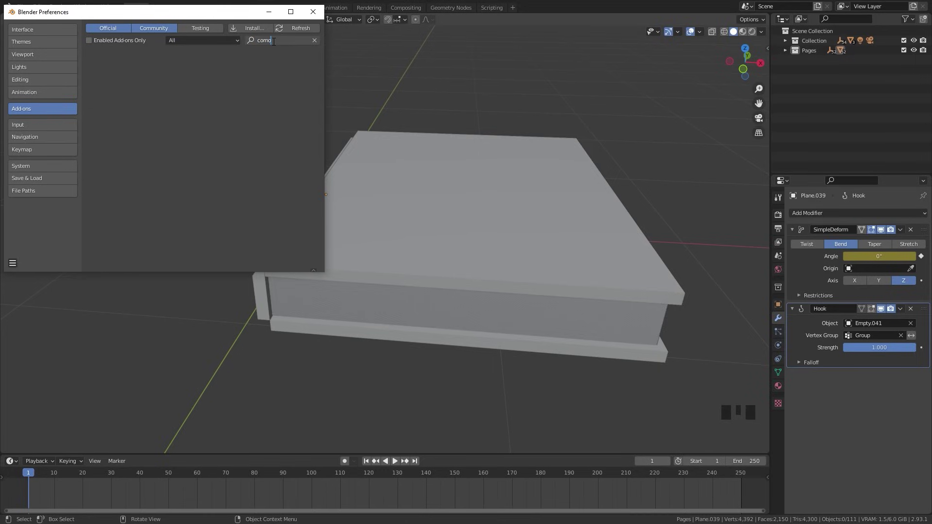
{"action": "key", "text": "BackSpace"}
{"action": "type", "text": "m"}
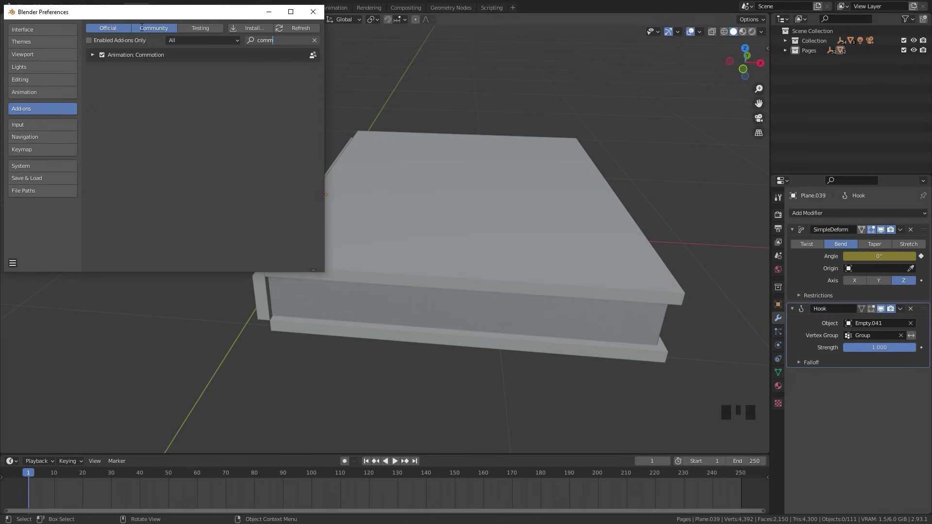
{"action": "left_click", "coordinate": [313, 11]}
Step: Hide the Collection with the covers and spine, and select all page planes in front wireframe view
{"action": "key", "text": "KP_1"}
{"action": "middle_click_drag", "start_coordinate": [407, 224], "coordinate": [427, 226], "text": "shift"}
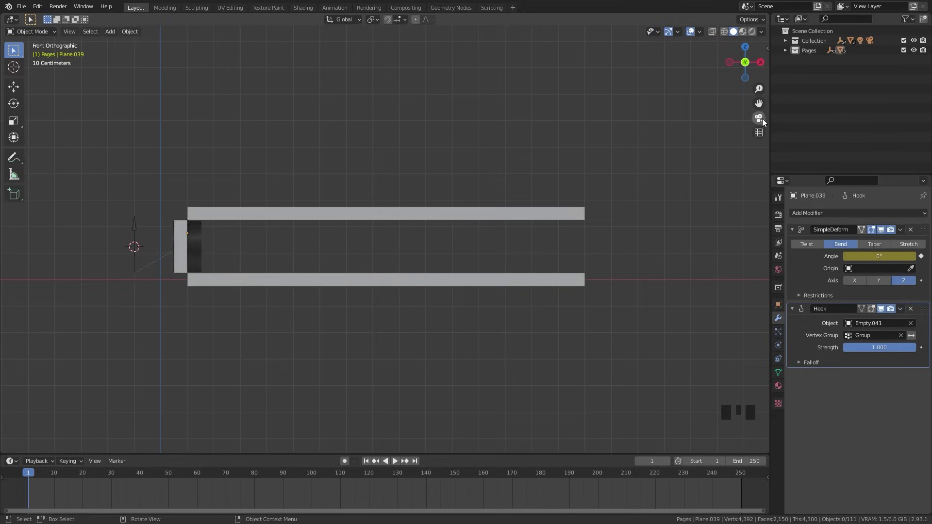
{"action": "key", "text": "2"}
{"action": "key", "text": "z"}
{"action": "left_click", "coordinate": [96, 243]}
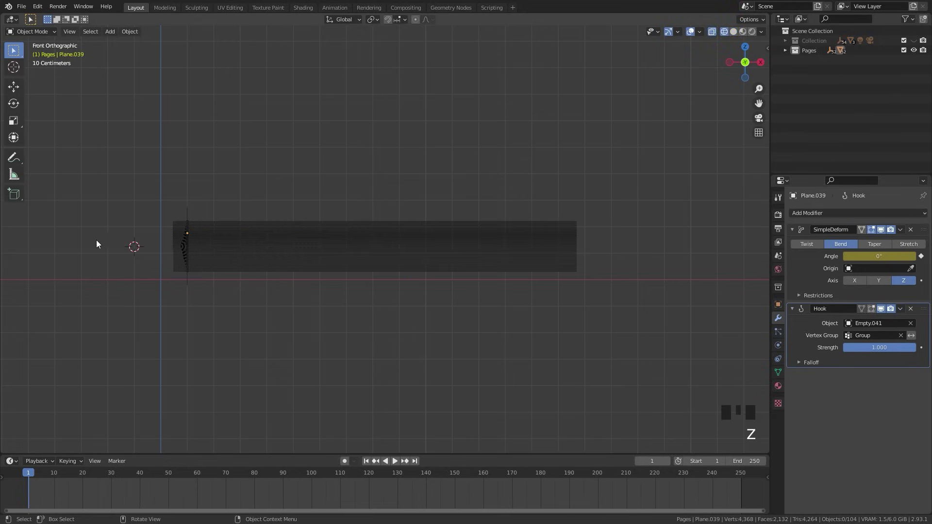
{"action": "left_click_drag", "start_coordinate": [310, 166], "coordinate": [406, 336]}
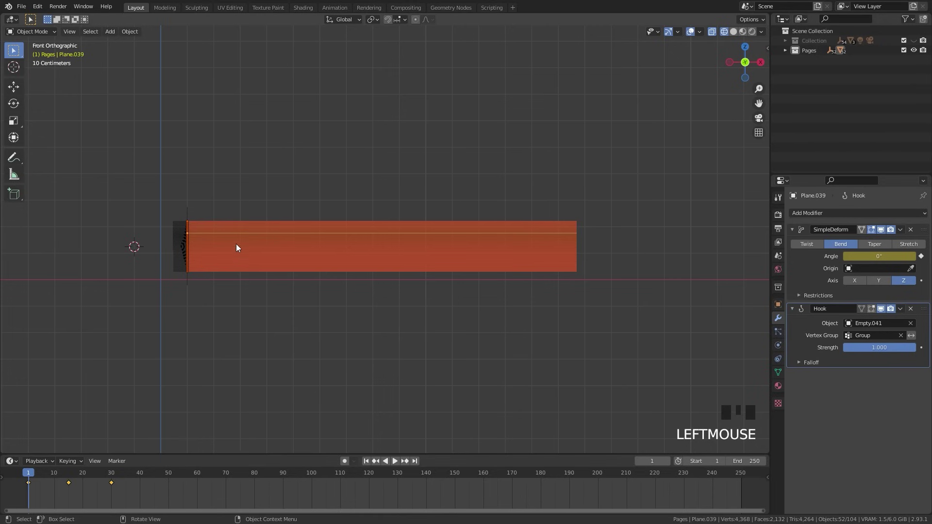
Step: Make the topmost page plane the active object of the selection and snap the 3D cursor to it
{"action": "scroll", "coordinate": [100, 206], "scroll_direction": "up", "scroll_amount": 2}
{"action": "middle_click_drag", "start_coordinate": [100, 206], "coordinate": [317, 203], "text": "shift"}
{"action": "scroll", "coordinate": [226, 175], "scroll_direction": "up", "scroll_amount": 4}
{"action": "left_click", "coordinate": [223, 175], "text": "shift"}
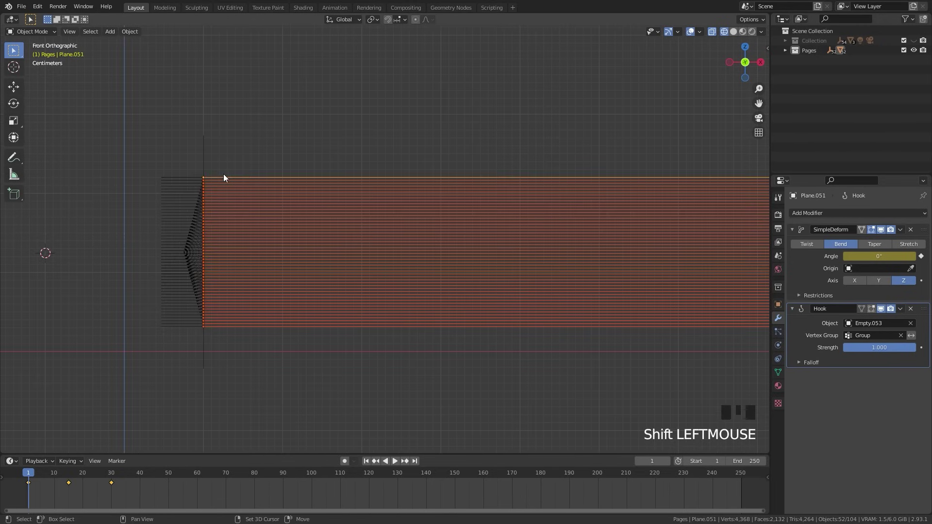
{"action": "middle_click_drag", "start_coordinate": [195, 181], "coordinate": [297, 198], "text": "shift"}
{"action": "scroll", "coordinate": [183, 166], "scroll_direction": "up", "scroll_amount": 3}
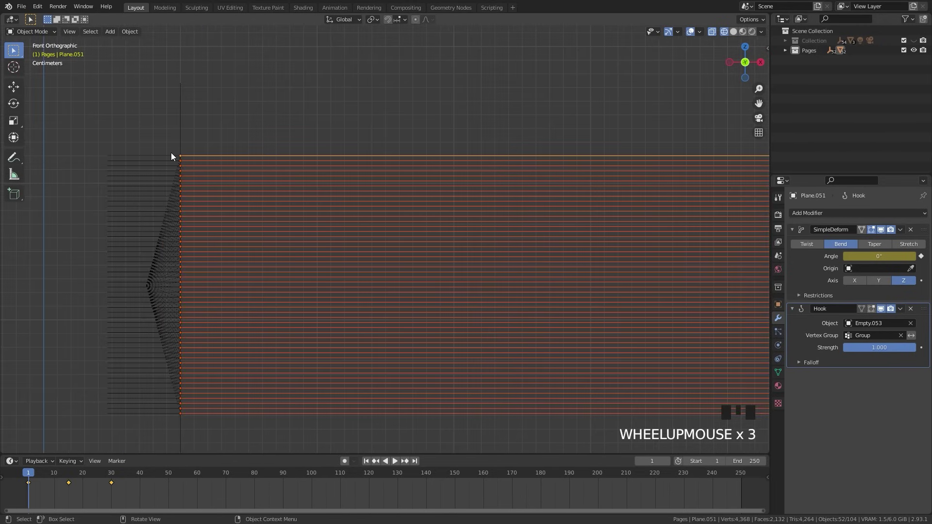
{"action": "scroll", "coordinate": [311, 166], "scroll_direction": "down", "scroll_amount": 4}
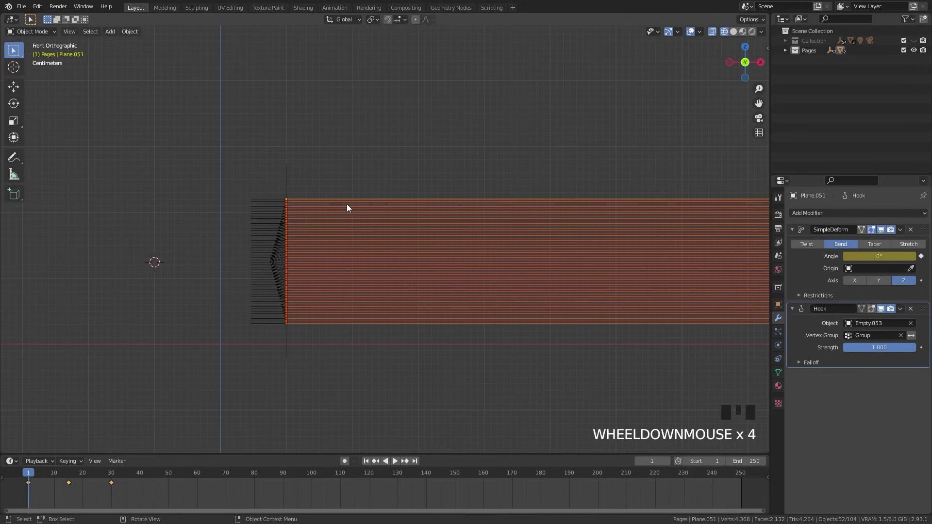
{"action": "key", "text": "shift+s"}
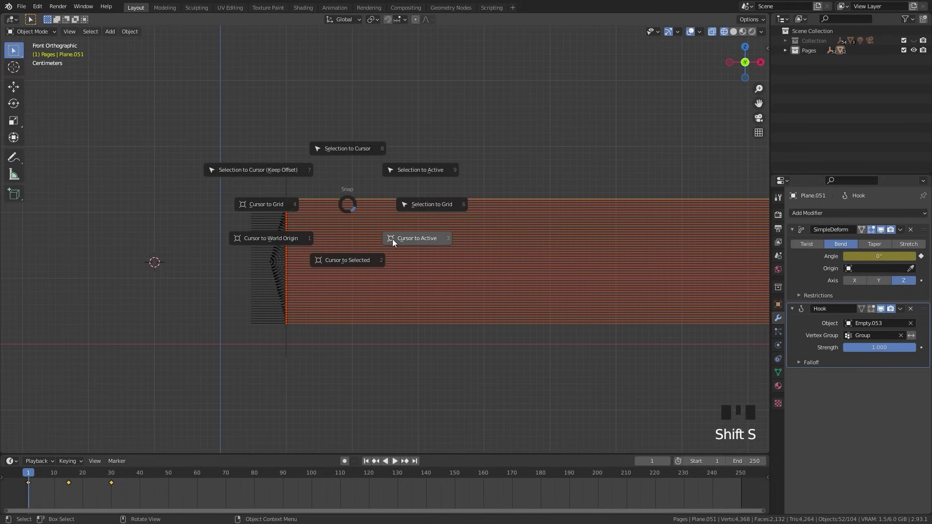
{"action": "left_click", "coordinate": [420, 239]}
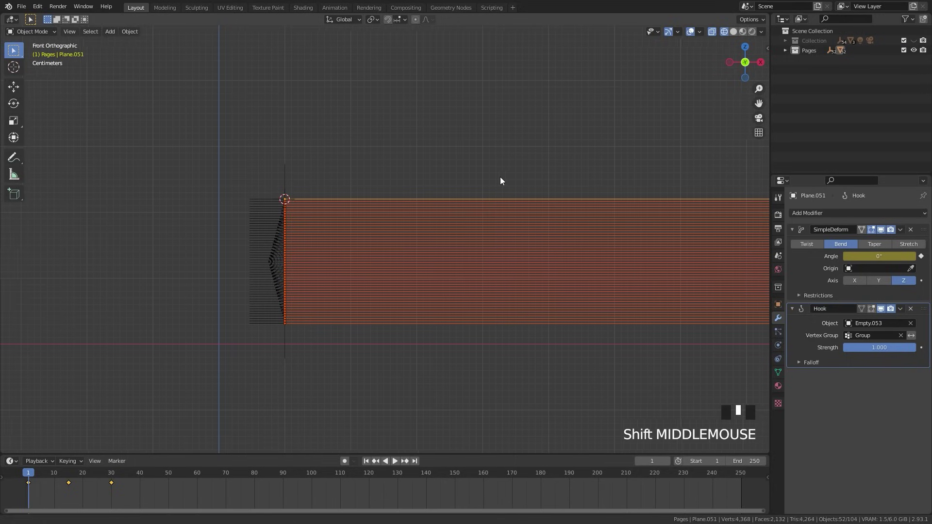
{"action": "middle_click_drag", "start_coordinate": [499, 177], "coordinate": [392, 199], "text": "shift"}
Step: Offset the animation of the selected pages with Commotion, using an offset of 2 frames sorted by cursor
{"action": "key", "text": "n"}
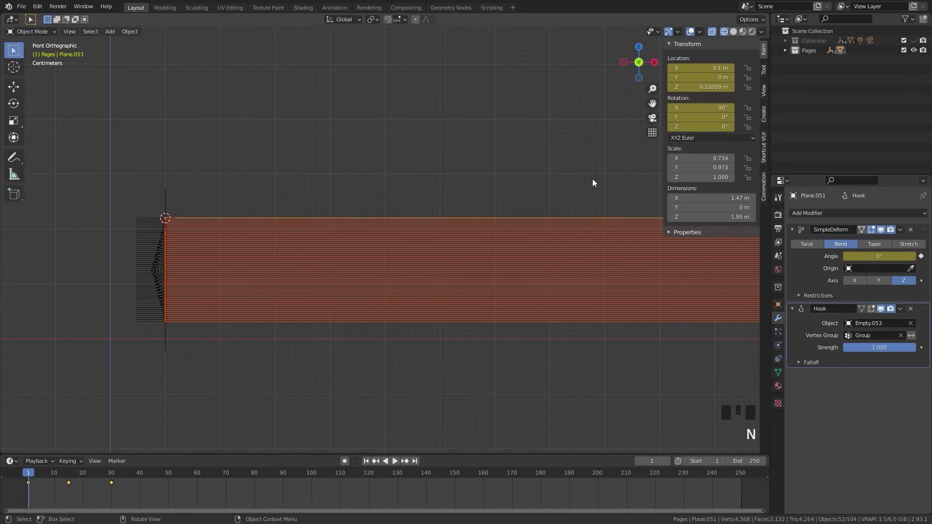
{"action": "left_click", "coordinate": [765, 182]}
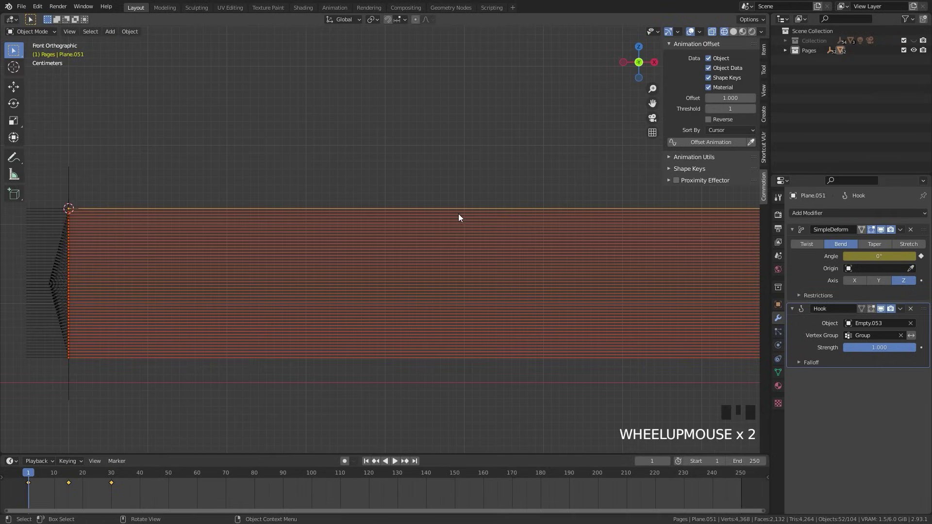
{"action": "middle_click_drag", "start_coordinate": [459, 214], "coordinate": [429, 197], "text": "shift"}
{"action": "scroll", "coordinate": [424, 205], "scroll_direction": "down", "scroll_amount": 4}
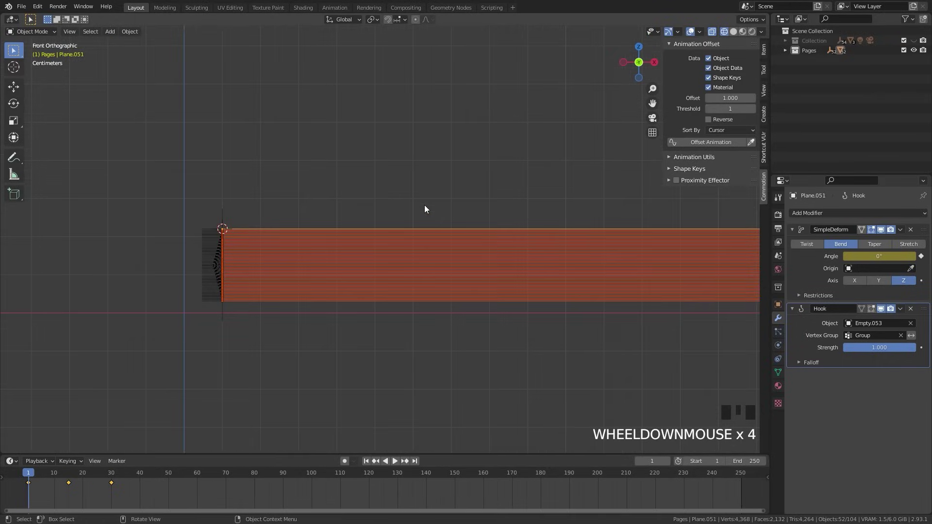
{"action": "left_click", "coordinate": [734, 99]}
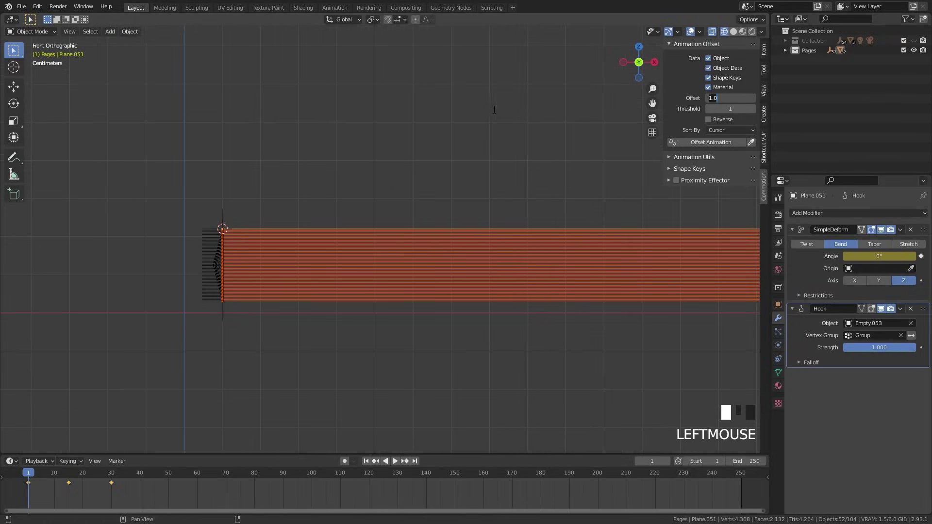
{"action": "type", "text": "2"}
{"action": "key", "text": "Return"}
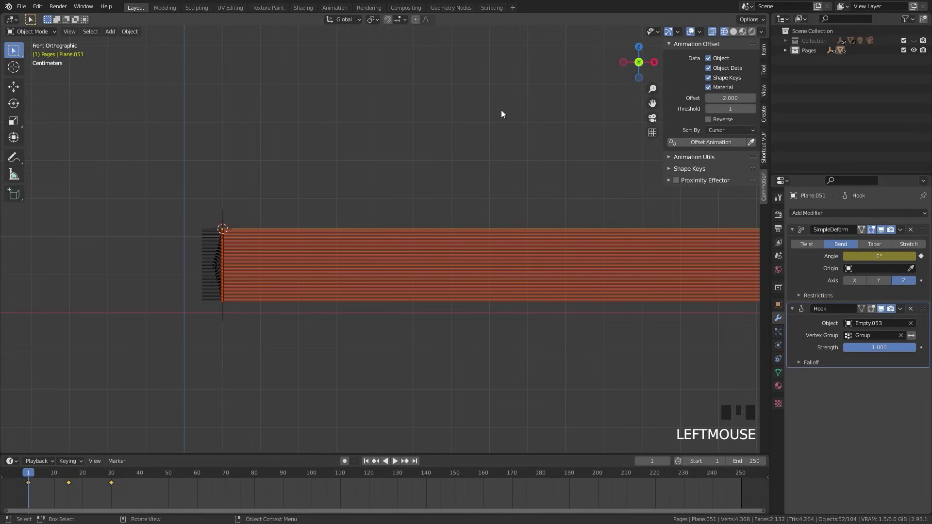
{"action": "left_click", "coordinate": [702, 142]}
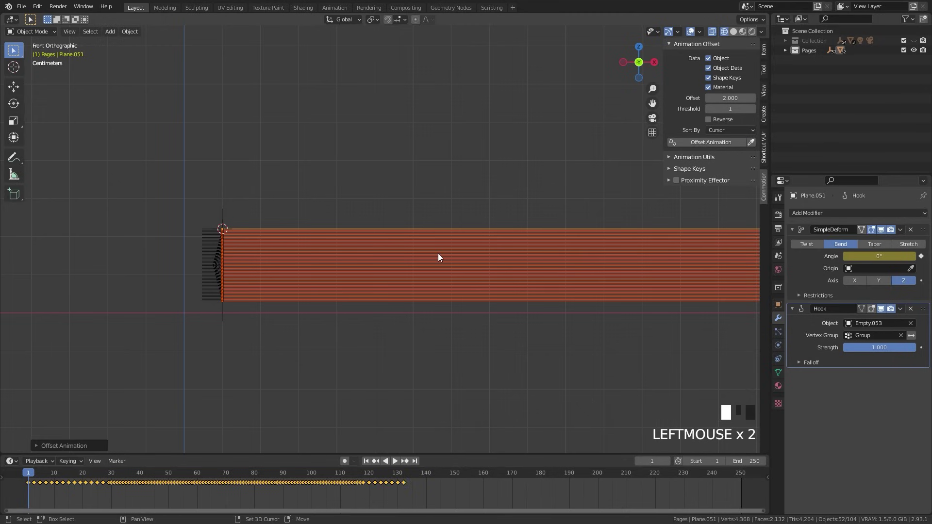
Step: Play the animation in solid shading and examine how the pages turn one after another
{"action": "middle_click_drag", "start_coordinate": [420, 260], "coordinate": [391, 246], "text": "shift"}
{"action": "key", "text": "space"}
{"action": "scroll", "coordinate": [332, 226], "scroll_direction": "down", "scroll_amount": 3}
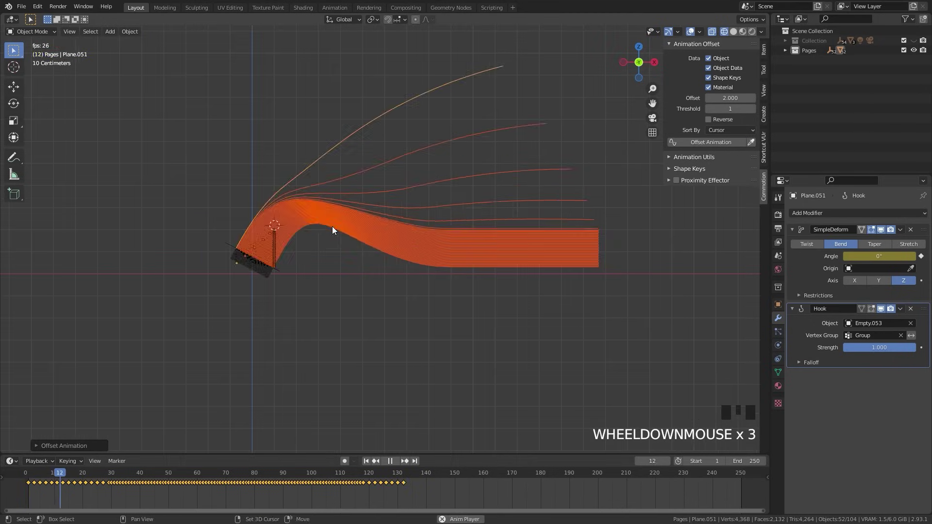
{"action": "middle_click_drag", "start_coordinate": [332, 226], "coordinate": [362, 247], "text": "shift"}
{"action": "scroll", "coordinate": [366, 238], "scroll_direction": "down", "scroll_amount": 3}
{"action": "key", "text": "z"}
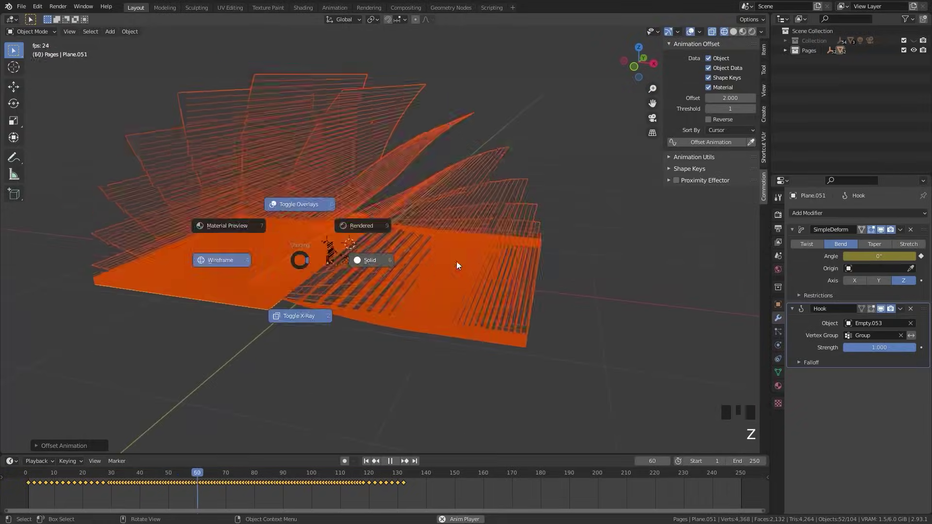
{"action": "left_click", "coordinate": [436, 260]}
{"action": "middle_click_drag", "start_coordinate": [437, 260], "coordinate": [363, 253]}
{"action": "scroll", "coordinate": [429, 255], "scroll_direction": "up", "scroll_amount": 3}
{"action": "key", "text": "space"}
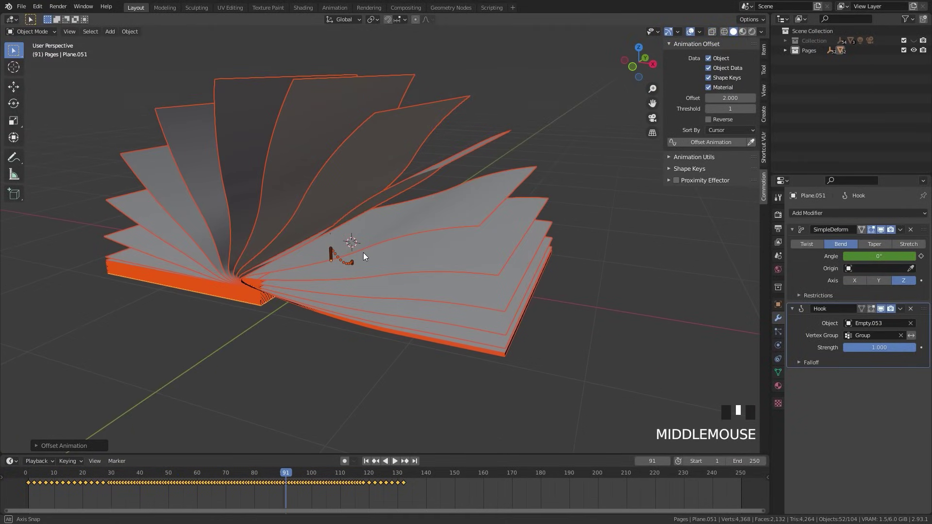
Step: From the first frame, select the lower half of the page stack and shift its keyframes to start at about frame 140
{"action": "left_click", "coordinate": [366, 461]}
{"action": "key", "text": "KP_1"}
{"action": "key", "text": "z"}
{"action": "left_click_drag", "start_coordinate": [508, 364], "coordinate": [361, 274]}
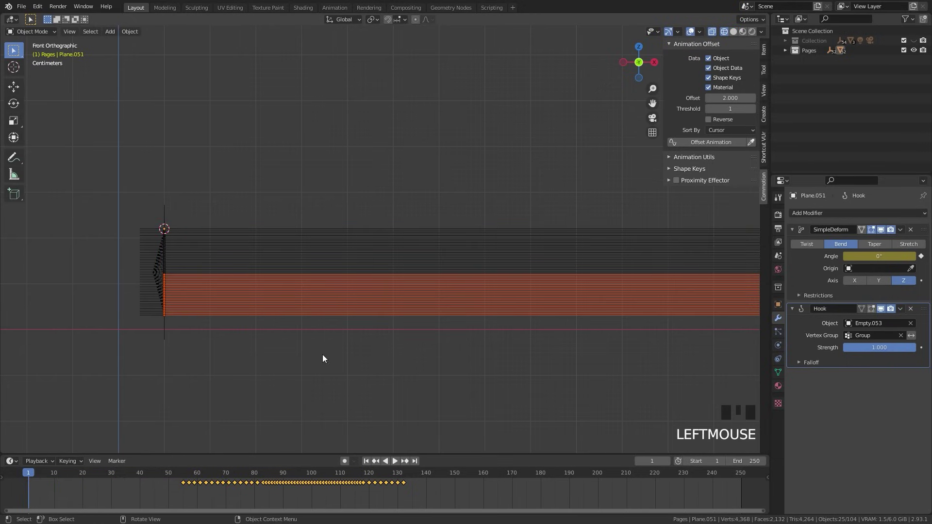
{"action": "left_click_drag", "start_coordinate": [455, 507], "coordinate": [155, 473]}
{"action": "key", "text": "g"}
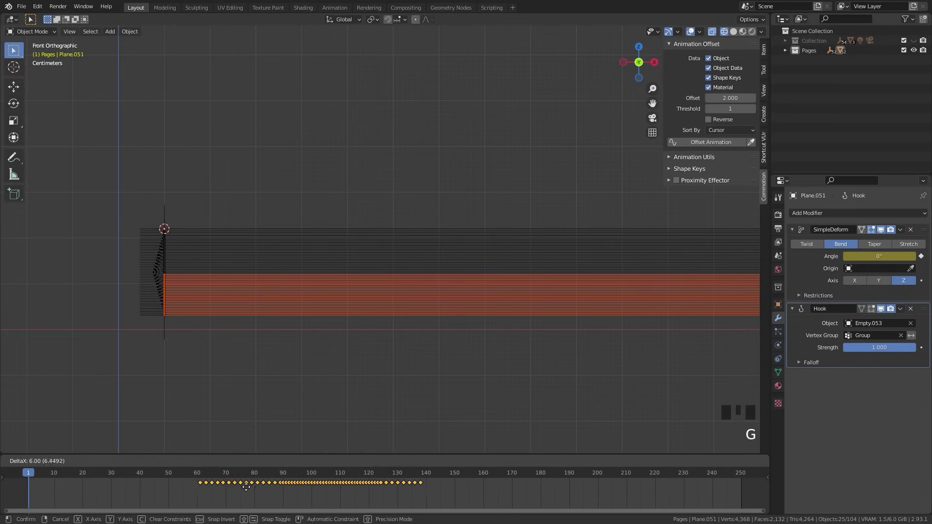
{"action": "left_click", "coordinate": [411, 479]}
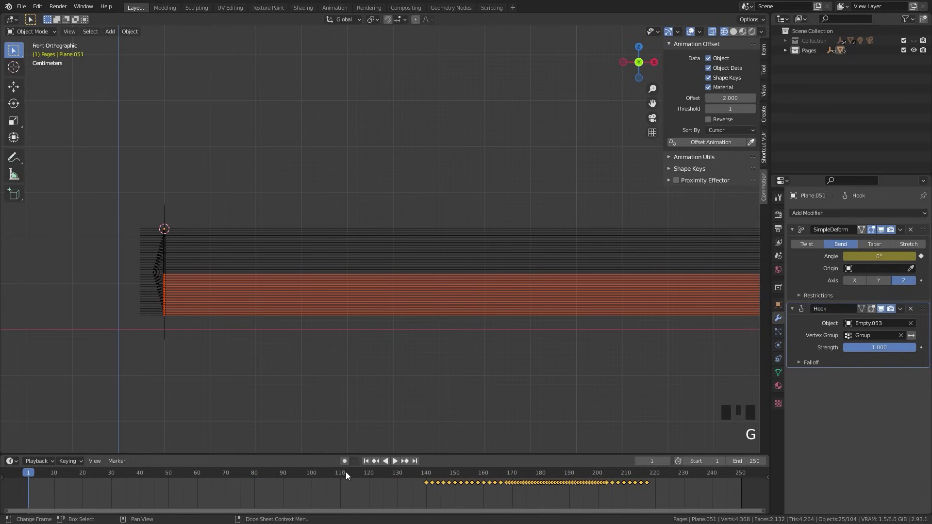
Step: Select all page planes and move the second group of keyframes earlier so it starts at about frame 125
{"action": "left_click_drag", "start_coordinate": [212, 218], "coordinate": [358, 402]}
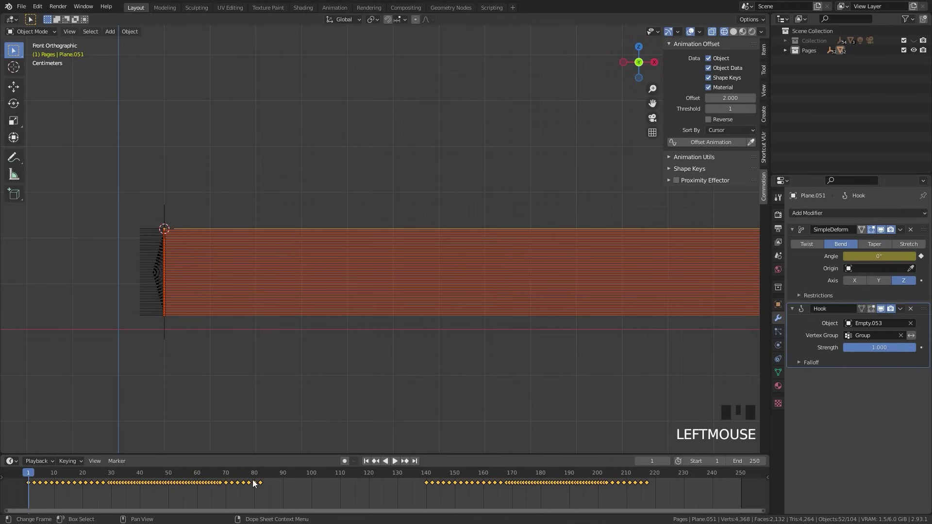
{"action": "key", "text": "g"}
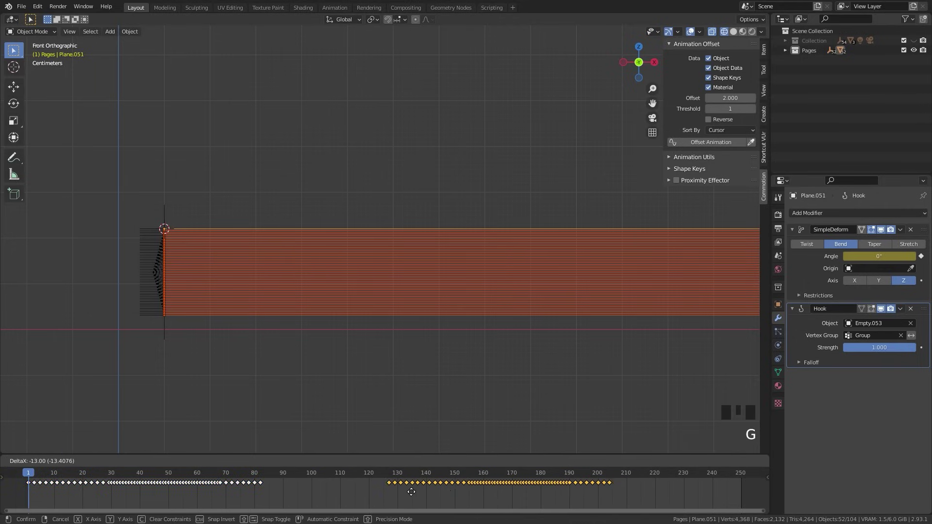
{"action": "left_click", "coordinate": [408, 491]}
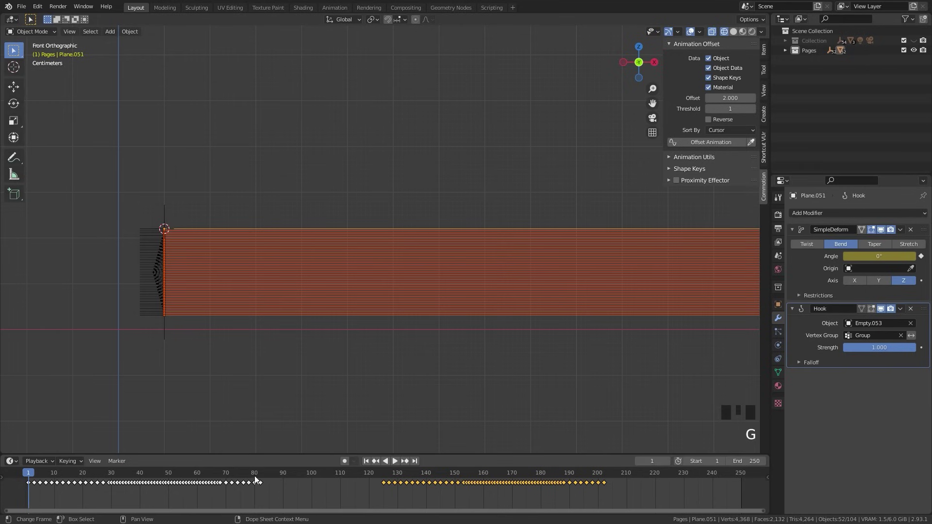
Step: Play the animation in solid shading and examine how the two halves of the page stack turn in separate phases
{"action": "key", "text": "space"}
{"action": "scroll", "coordinate": [345, 313], "scroll_direction": "down", "scroll_amount": 5}
{"action": "middle_click_drag", "start_coordinate": [397, 293], "coordinate": [326, 351], "text": "shift"}
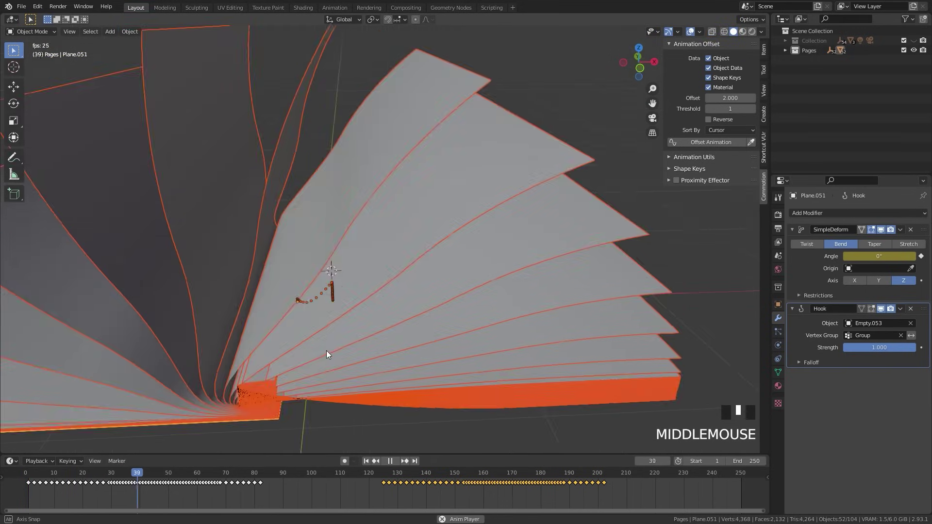
{"action": "scroll", "coordinate": [303, 345], "scroll_direction": "down", "scroll_amount": 2}
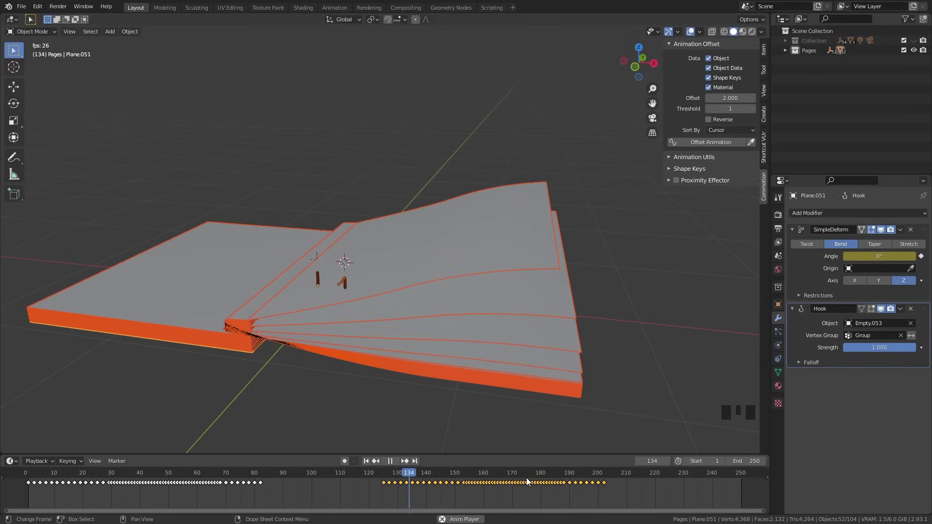
{"action": "middle_click_drag", "start_coordinate": [356, 332], "coordinate": [400, 316]}
{"action": "key", "text": "space"}
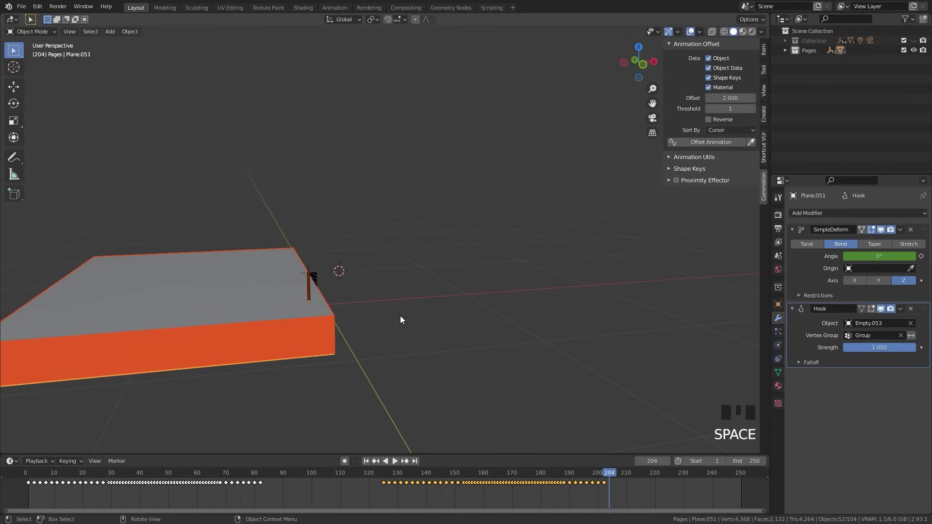
Step: Return to the first frame and show the Collection with the covers and spine again
{"action": "left_click", "coordinate": [366, 461]}
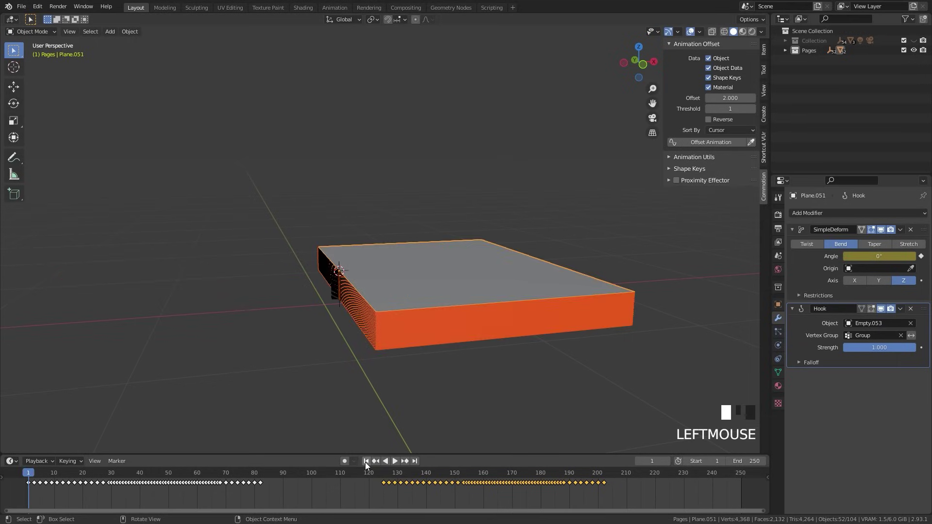
{"action": "middle_click_drag", "start_coordinate": [430, 287], "coordinate": [415, 282], "text": "shift"}
{"action": "key", "text": "shift+1"}
Step: Select the spine and duplicate its middle keyframe to about frame 18
{"action": "left_click", "coordinate": [321, 331]}
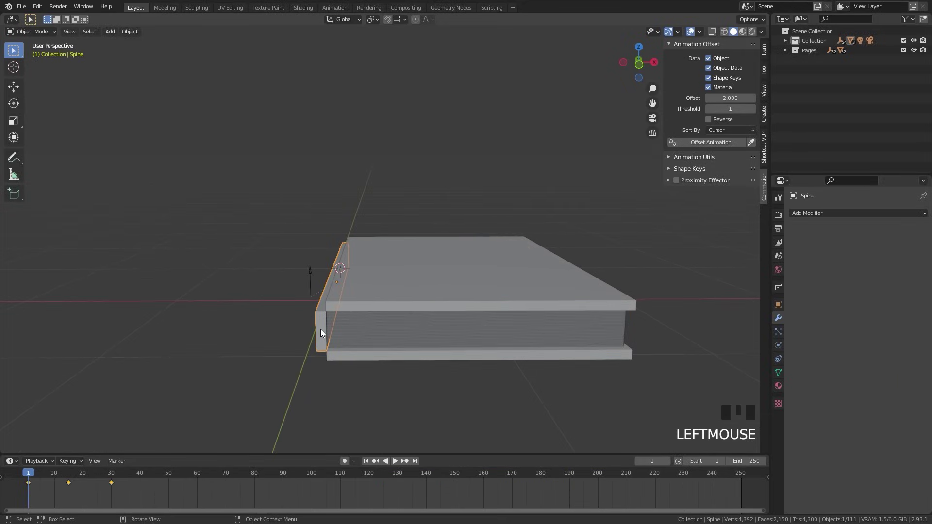
{"action": "left_click", "coordinate": [66, 482]}
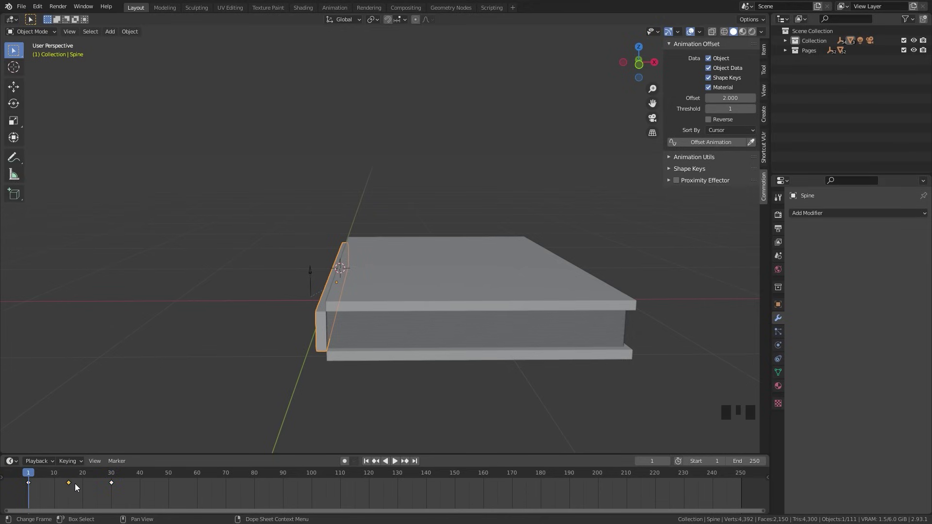
{"action": "key", "text": "shift+d"}
{"action": "left_click", "coordinate": [82, 483]}
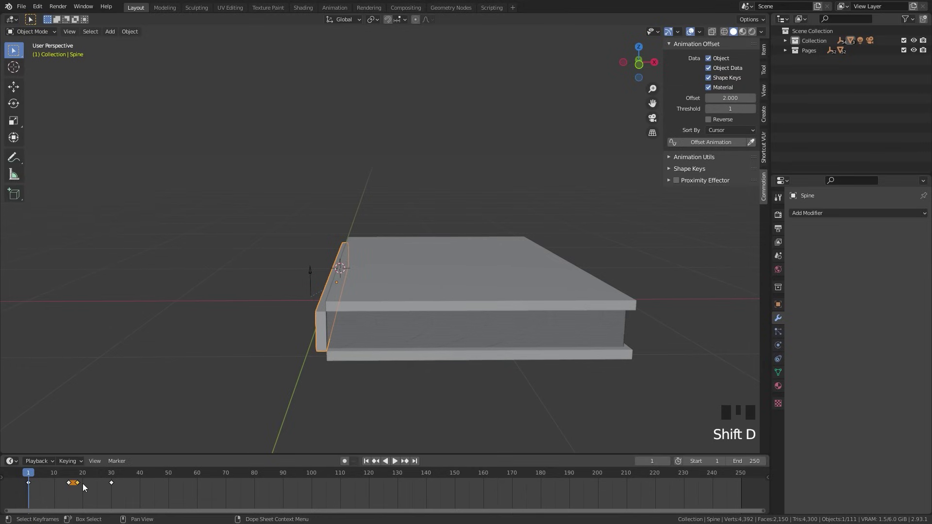
Step: Move the spine's last two keyframes 177 frames later and play the animation to check the closing
{"action": "left_click_drag", "start_coordinate": [153, 491], "coordinate": [76, 483]}
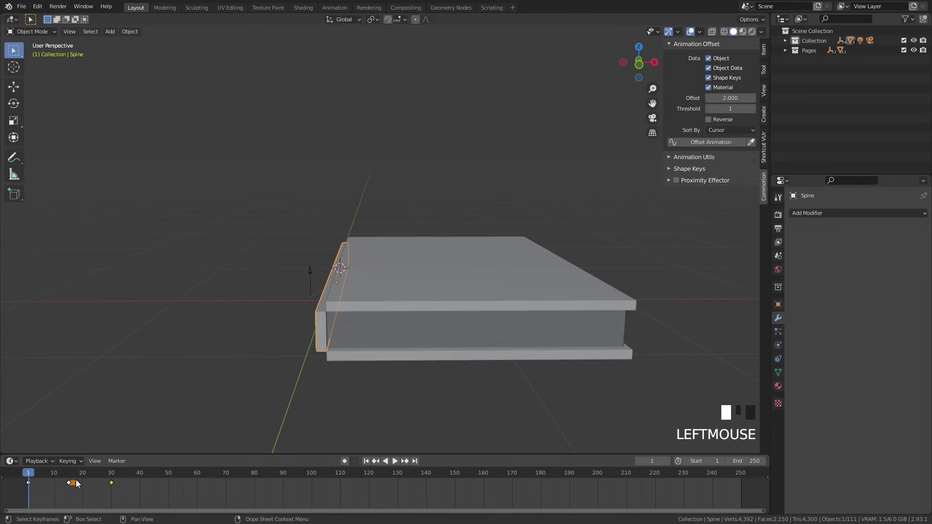
{"action": "key", "text": "g"}
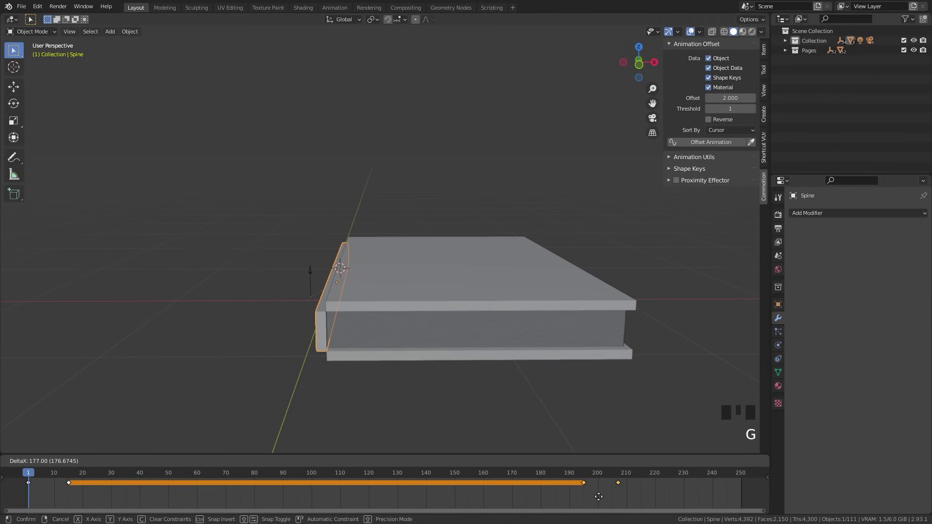
{"action": "left_click", "coordinate": [596, 492]}
{"action": "middle_click_drag", "start_coordinate": [414, 362], "coordinate": [403, 356]}
{"action": "key", "text": "space"}
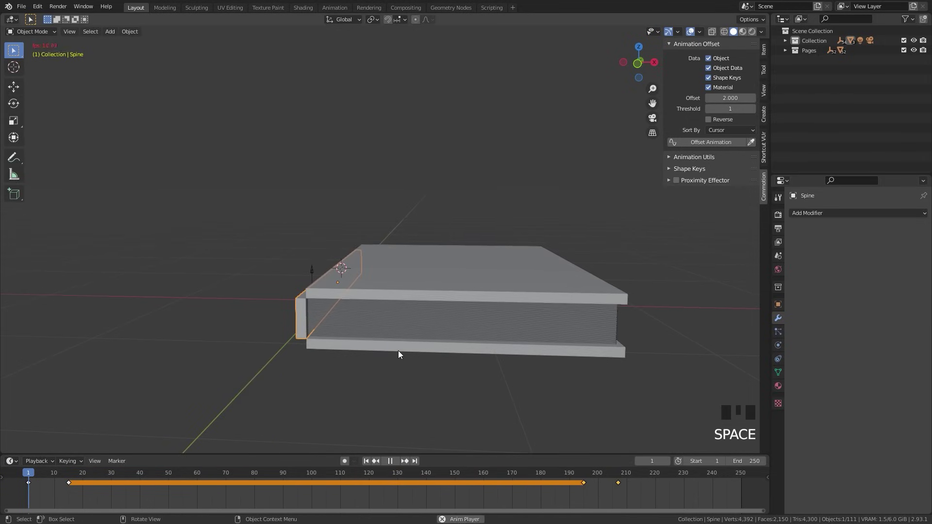
{"action": "middle_click_drag", "start_coordinate": [372, 307], "coordinate": [344, 295]}
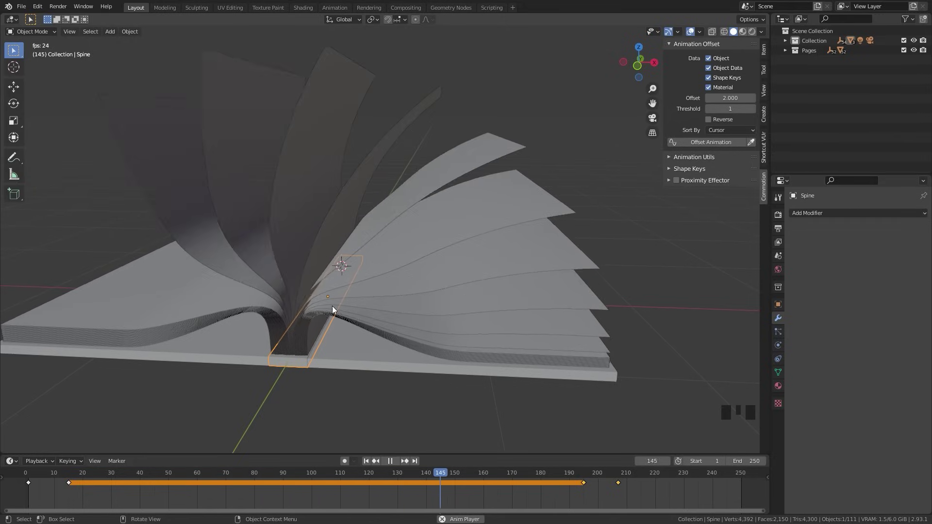
{"action": "middle_click_drag", "start_coordinate": [447, 332], "coordinate": [429, 326]}
{"action": "key", "text": "space"}
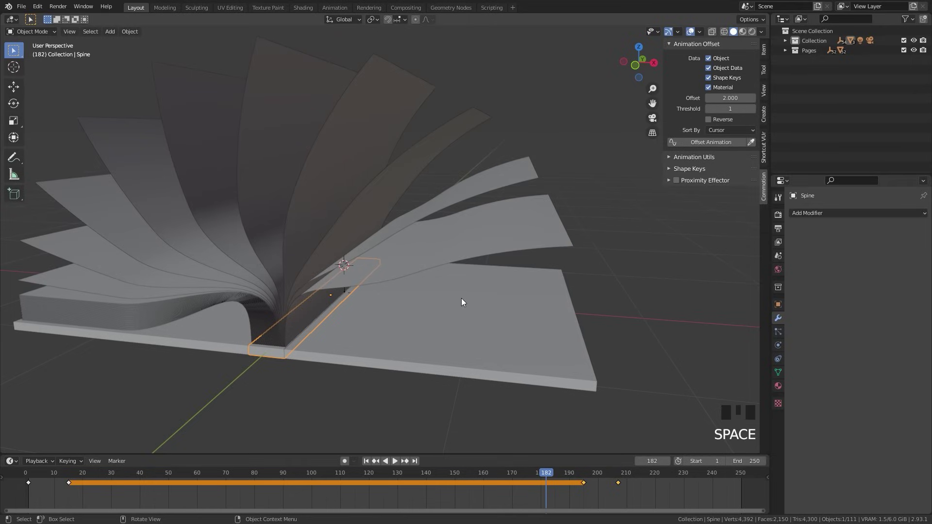
Step: Move the spine's third keyframe to about frame 182 and its last one to about frame 199
{"action": "left_click", "coordinate": [584, 485]}
{"action": "left_click_drag", "start_coordinate": [641, 489], "coordinate": [582, 482]}
{"action": "key", "text": "g"}
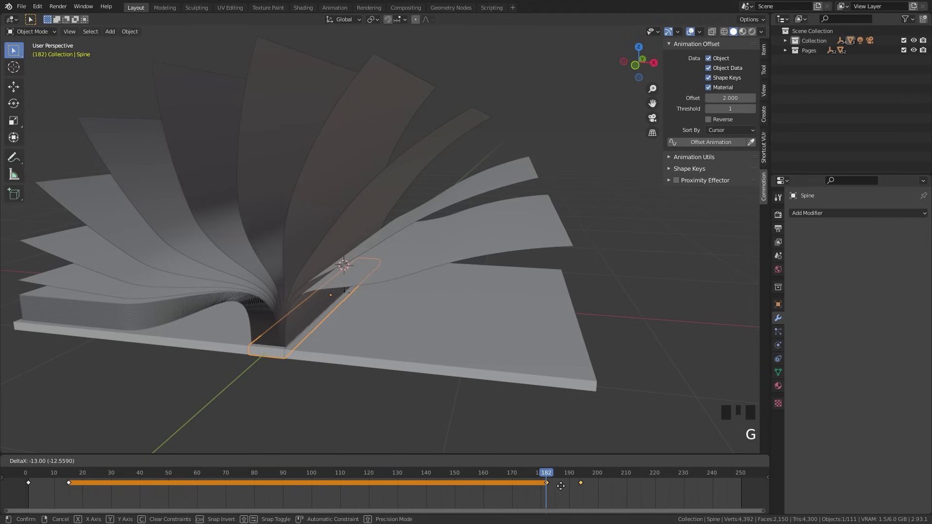
{"action": "left_click", "coordinate": [595, 495]}
{"action": "key", "text": "g"}
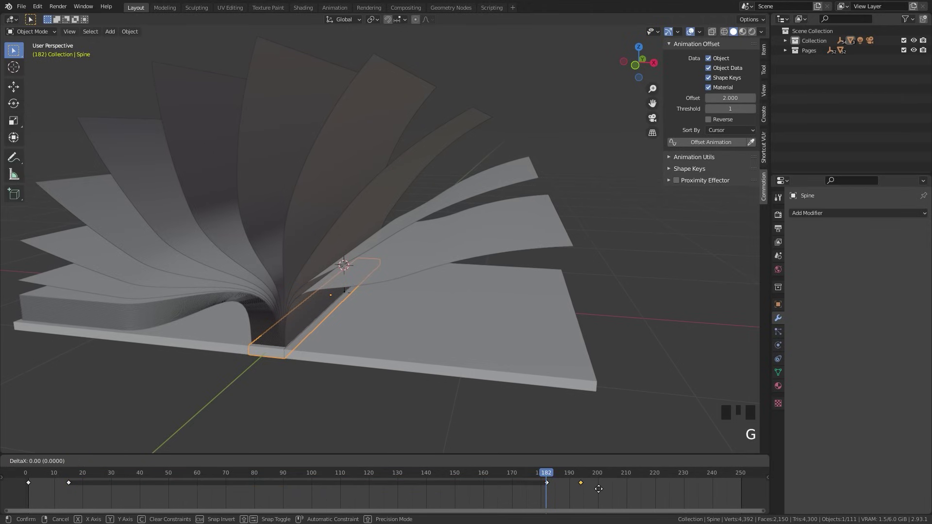
{"action": "left_click", "coordinate": [613, 488]}
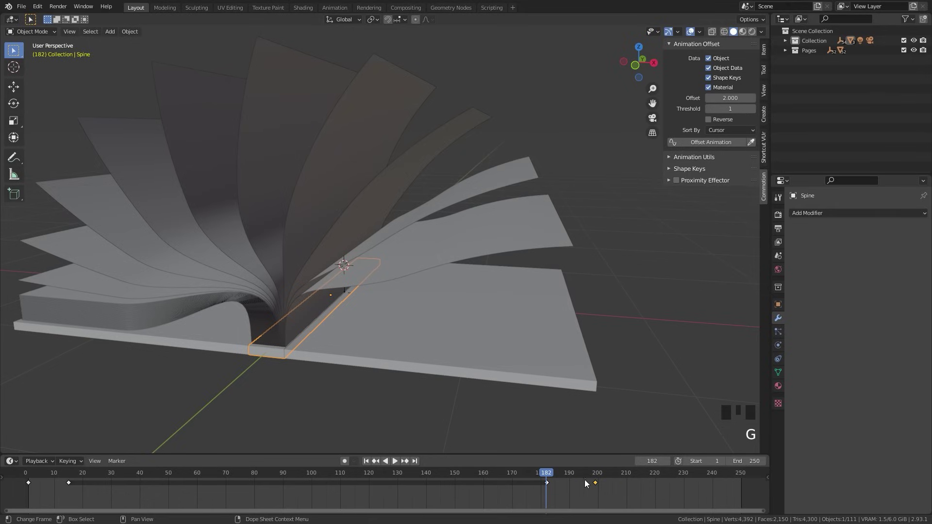
Step: Check the closing cover against the pages near frame 196 and move the spine's last two keyframes 2 frames later
{"action": "key", "text": "space"}
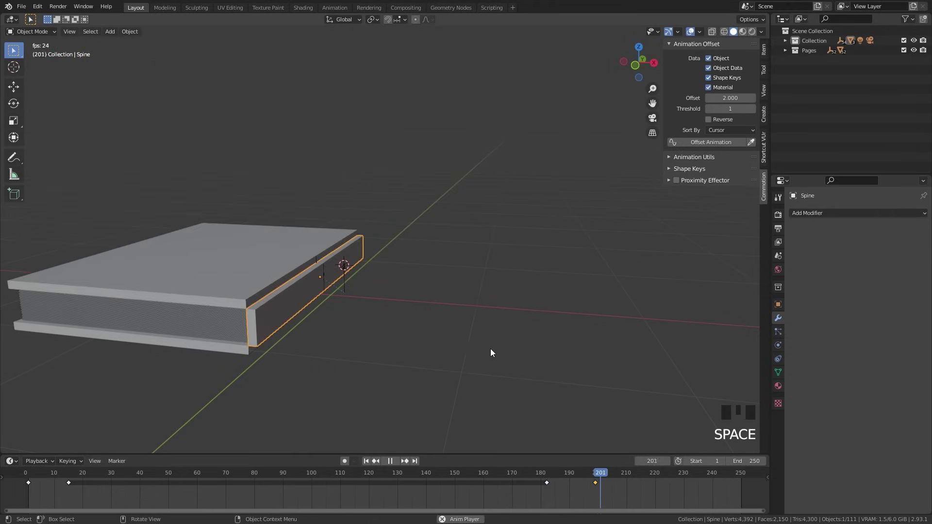
{"action": "key", "text": "space"}
{"action": "left_click_drag", "start_coordinate": [615, 474], "coordinate": [587, 475]}
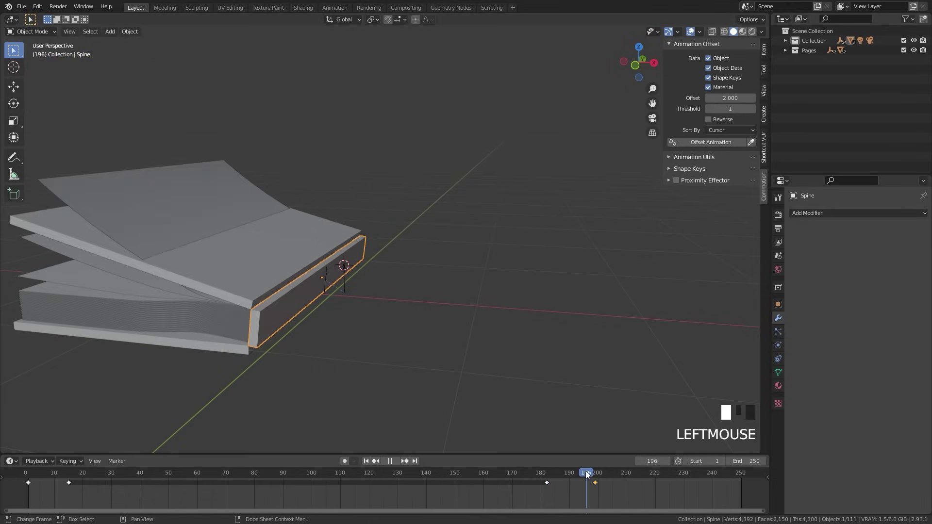
{"action": "scroll", "coordinate": [322, 261], "scroll_direction": "up", "scroll_amount": 2}
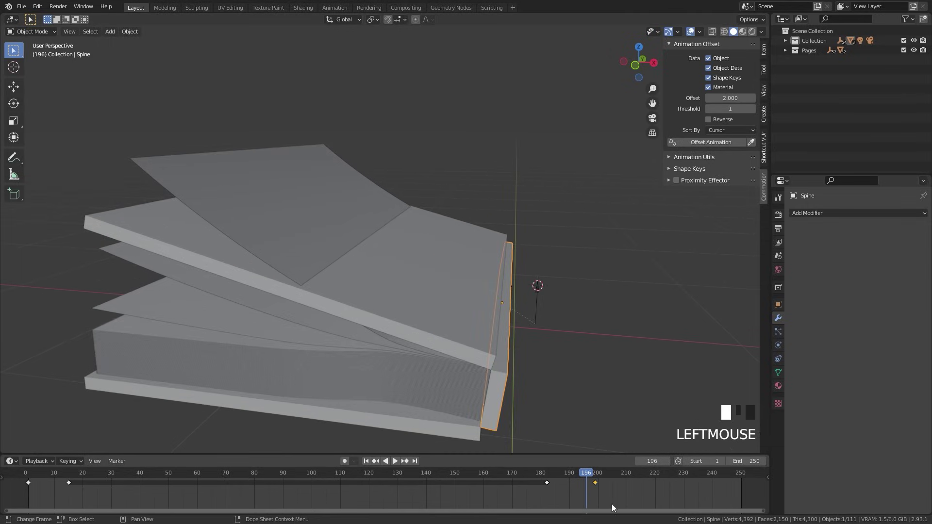
{"action": "left_click_drag", "start_coordinate": [612, 504], "coordinate": [53, 467]}
{"action": "key", "text": "g"}
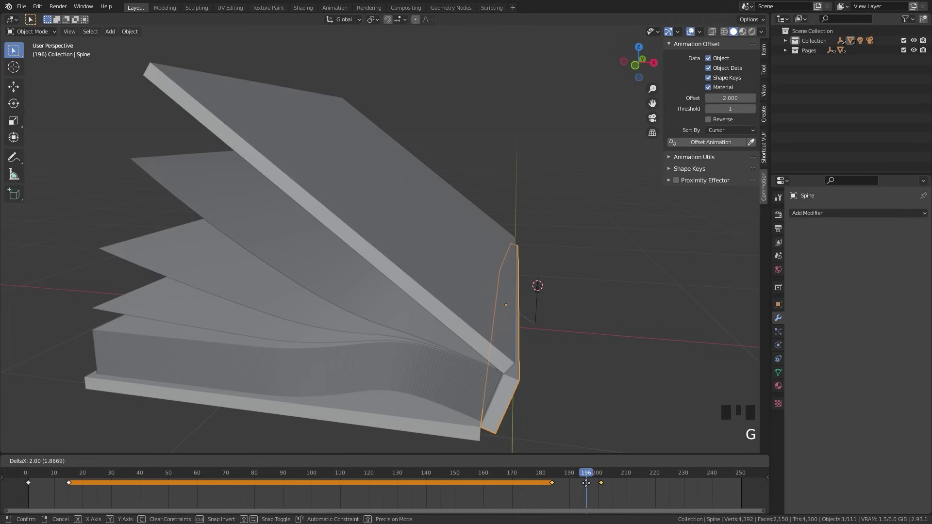
{"action": "left_click", "coordinate": [584, 483]}
Step: Play the animation and examine the turning pages around frame 167
{"action": "key", "text": "space"}
{"action": "key", "text": "space"}
{"action": "left_click_drag", "start_coordinate": [598, 477], "coordinate": [503, 472]}
{"action": "scroll", "coordinate": [493, 437], "scroll_direction": "down", "scroll_amount": 5}
{"action": "middle_click_drag", "start_coordinate": [493, 437], "coordinate": [382, 334]}
{"action": "scroll", "coordinate": [415, 343], "scroll_direction": "up", "scroll_amount": 3}
{"action": "scroll", "coordinate": [383, 333], "scroll_direction": "up", "scroll_amount": 2}
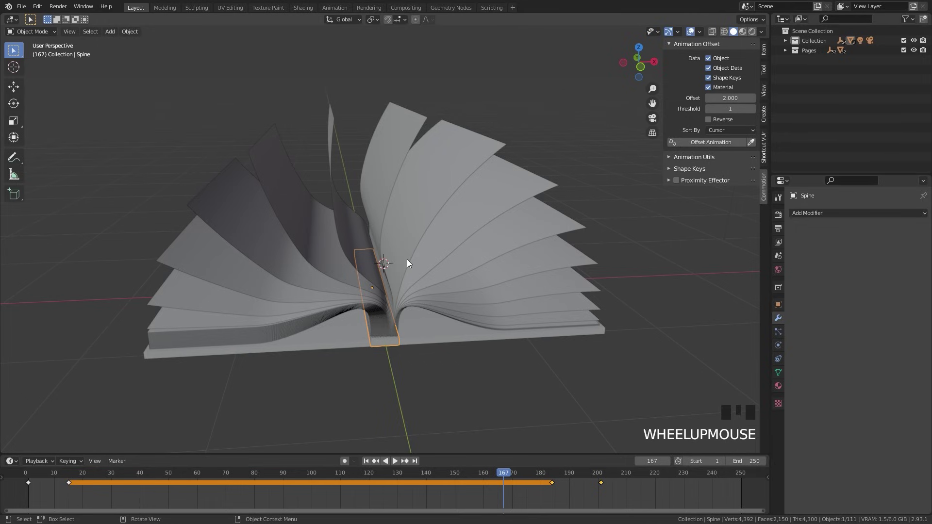
Step: Hide the Collection, return to the first frame and select all page planes in a wireframe front view
{"action": "key", "text": "KP_1"}
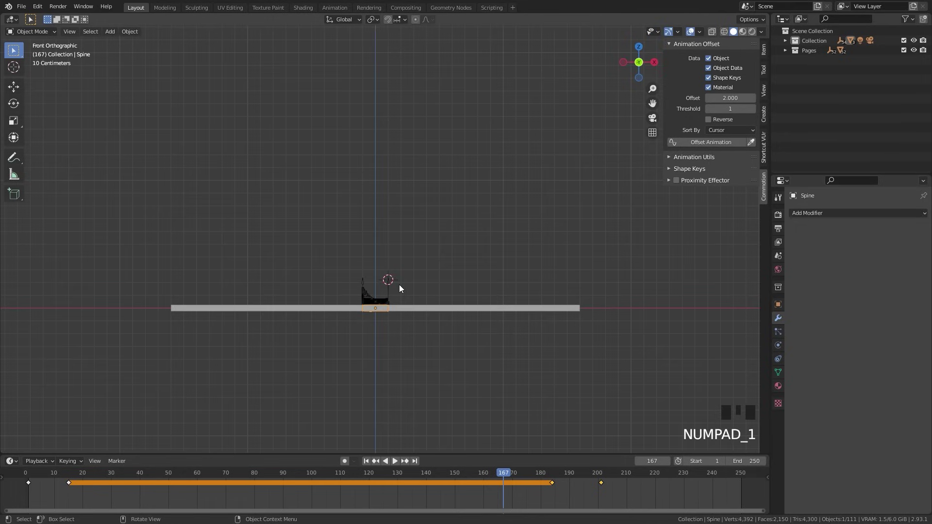
{"action": "key", "text": "z"}
{"action": "key", "text": "2"}
{"action": "scroll", "coordinate": [400, 264], "scroll_direction": "up", "scroll_amount": 1}
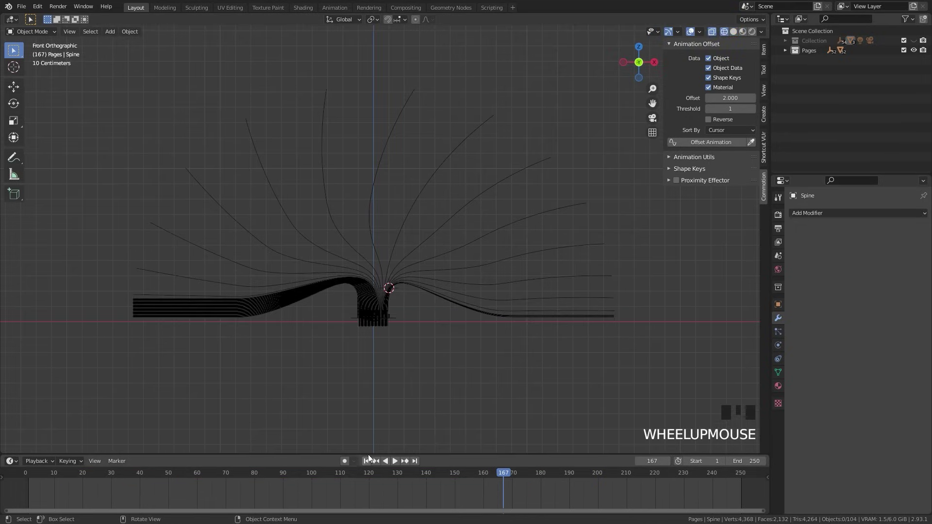
{"action": "left_click", "coordinate": [368, 462]}
{"action": "left_click_drag", "start_coordinate": [441, 366], "coordinate": [526, 354]}
{"action": "scroll", "coordinate": [535, 322], "scroll_direction": "up", "scroll_amount": 4}
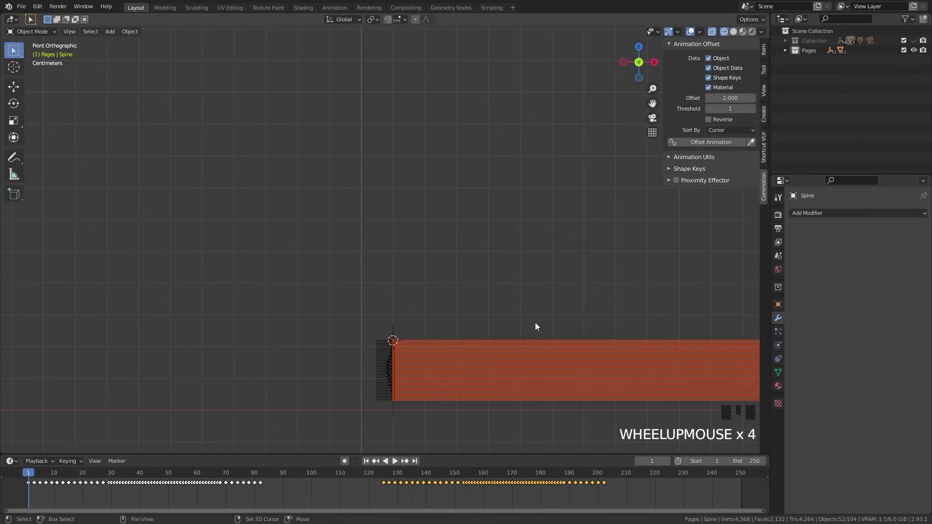
{"action": "middle_click_drag", "start_coordinate": [535, 323], "coordinate": [572, 185], "text": "shift"}
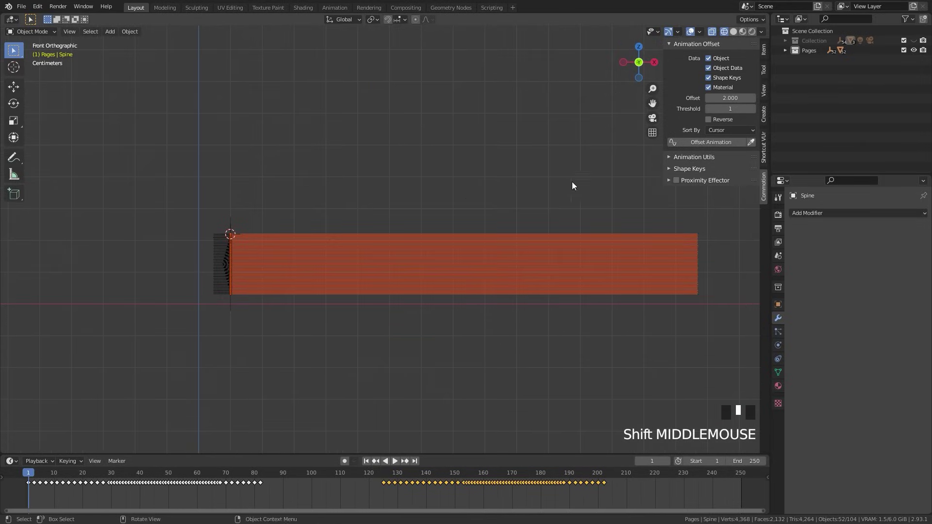
Step: Reset the pages' animation offset to 0, and apply an offset of 4 to them
{"action": "left_click", "coordinate": [732, 98]}
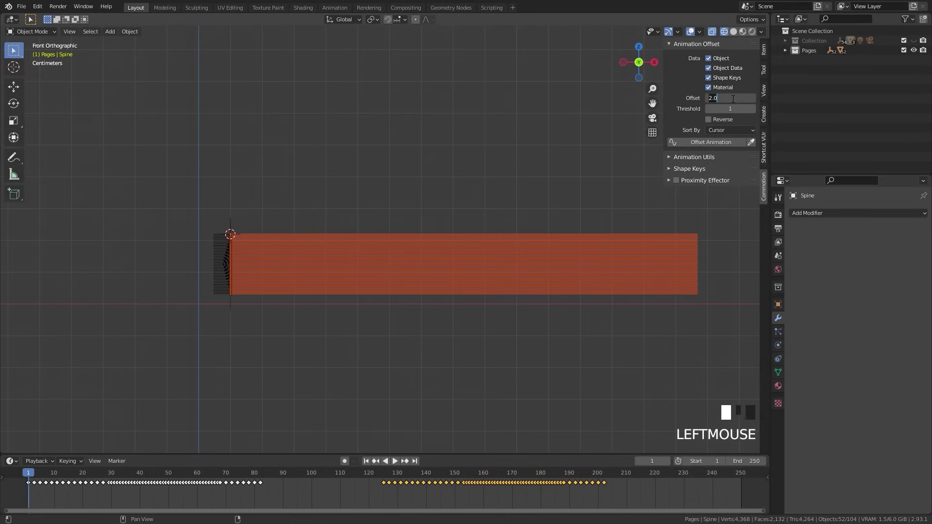
{"action": "type", "text": "0"}
{"action": "key", "text": "Return"}
{"action": "left_click", "coordinate": [700, 143]}
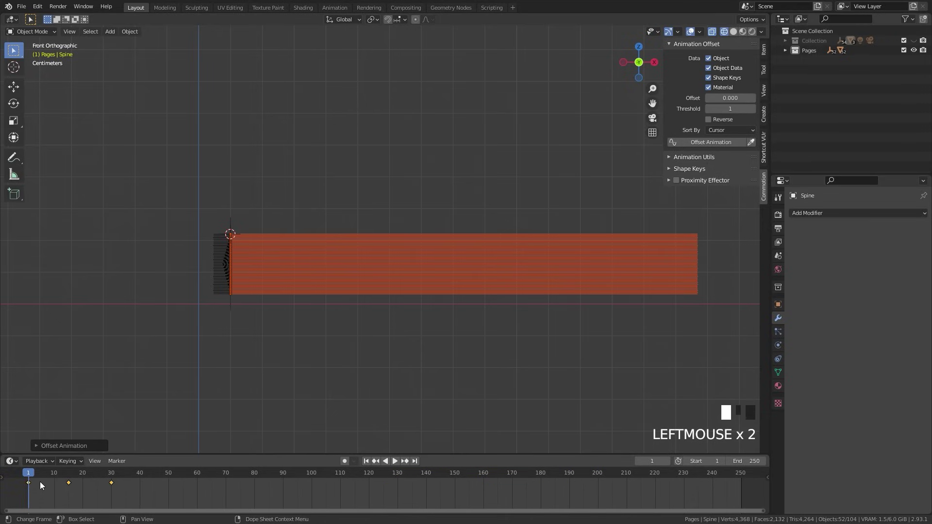
{"action": "left_click", "coordinate": [729, 97]}
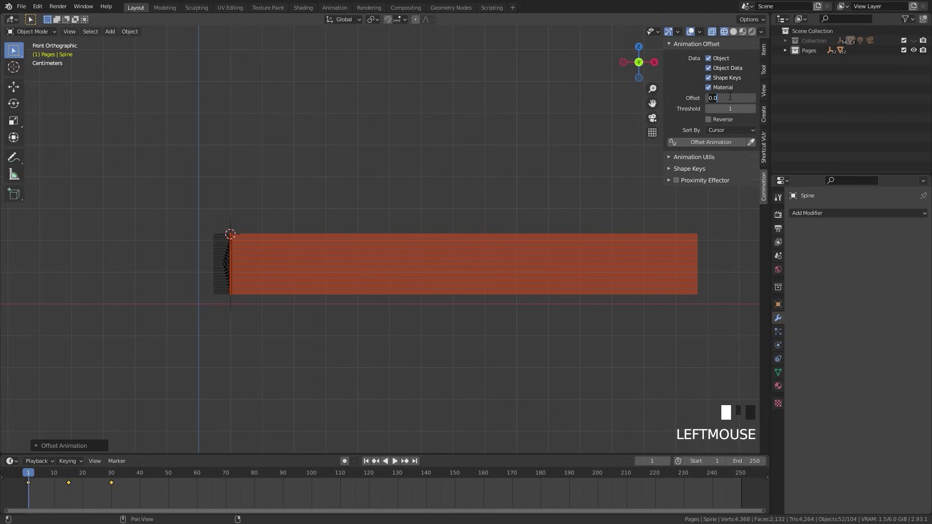
{"action": "type", "text": "4"}
{"action": "key", "text": "Return"}
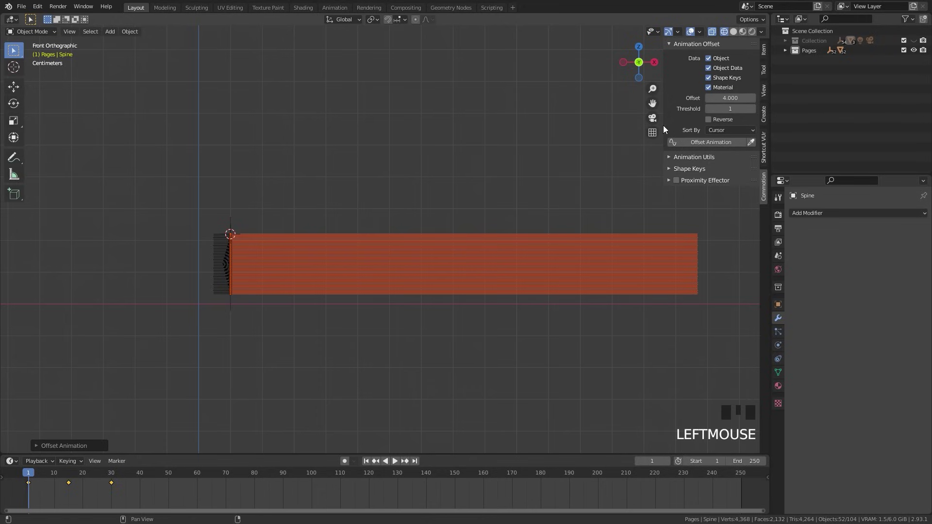
{"action": "left_click", "coordinate": [707, 142]}
Step: Play the animation in solid shading and examine how the pages turn with the wider offset
{"action": "scroll", "coordinate": [385, 240], "scroll_direction": "down", "scroll_amount": 3}
{"action": "key", "text": "z"}
{"action": "left_click", "coordinate": [369, 267]}
{"action": "middle_click_drag", "start_coordinate": [369, 267], "coordinate": [392, 316]}
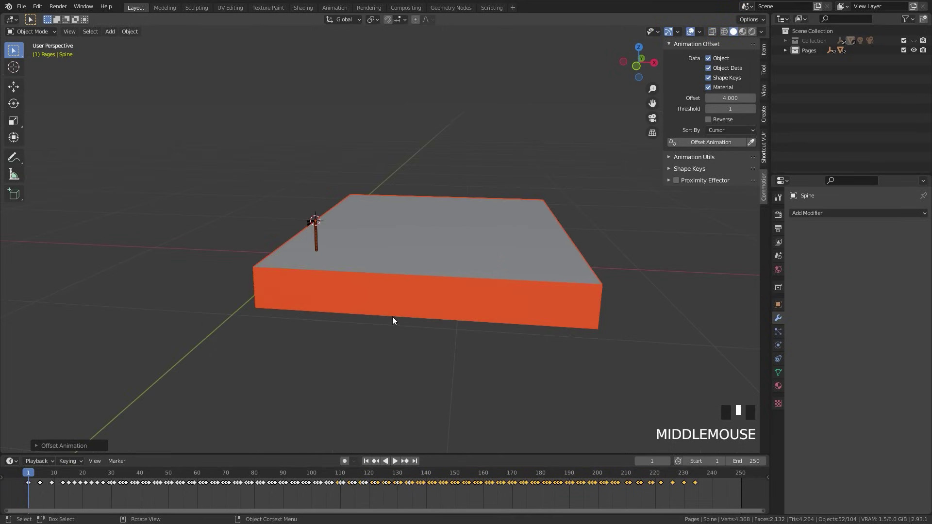
{"action": "key", "text": "space"}
{"action": "scroll", "coordinate": [392, 317], "scroll_direction": "down", "scroll_amount": 2}
{"action": "middle_click_drag", "start_coordinate": [369, 198], "coordinate": [308, 226]}
{"action": "key", "text": "space"}
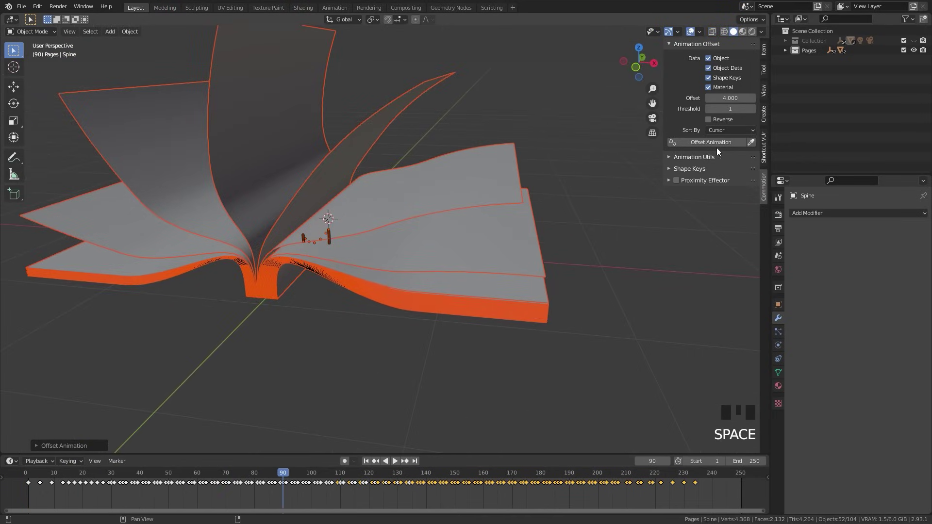
Step: Return to the first frame and reset the pages' animation offset to 0 again
{"action": "left_click_drag", "start_coordinate": [727, 98], "coordinate": [724, 100]}
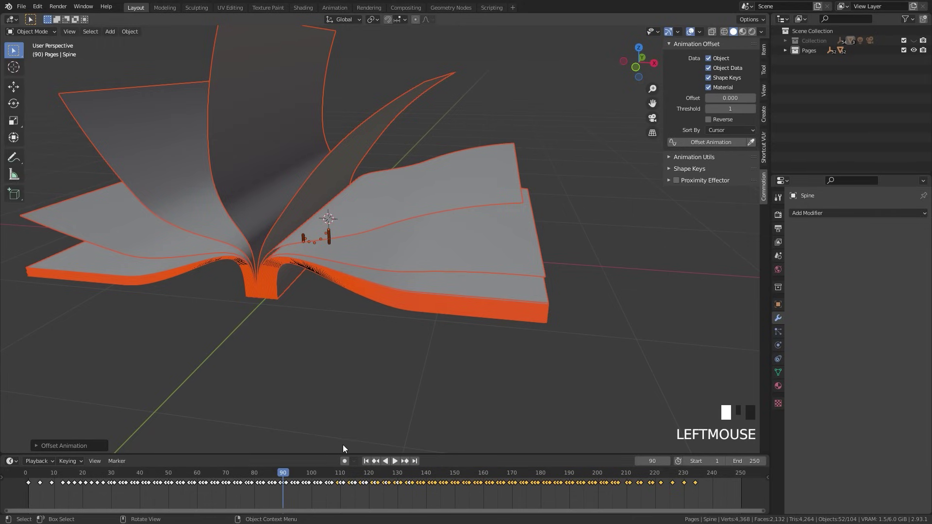
{"action": "left_click", "coordinate": [365, 461]}
{"action": "left_click", "coordinate": [704, 143]}
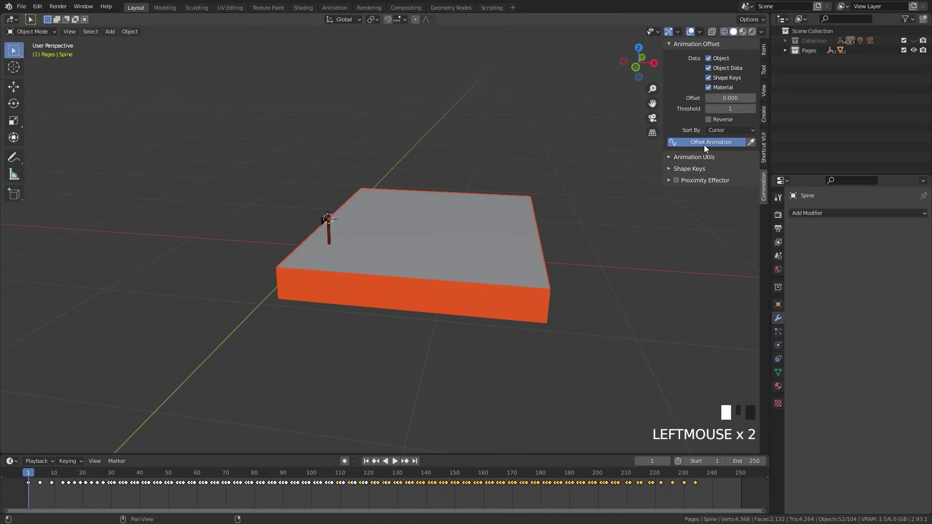
Step: Apply an animation offset of 0.5 to the pages and play the result
{"action": "left_click", "coordinate": [739, 109]}
{"action": "left_click", "coordinate": [734, 98]}
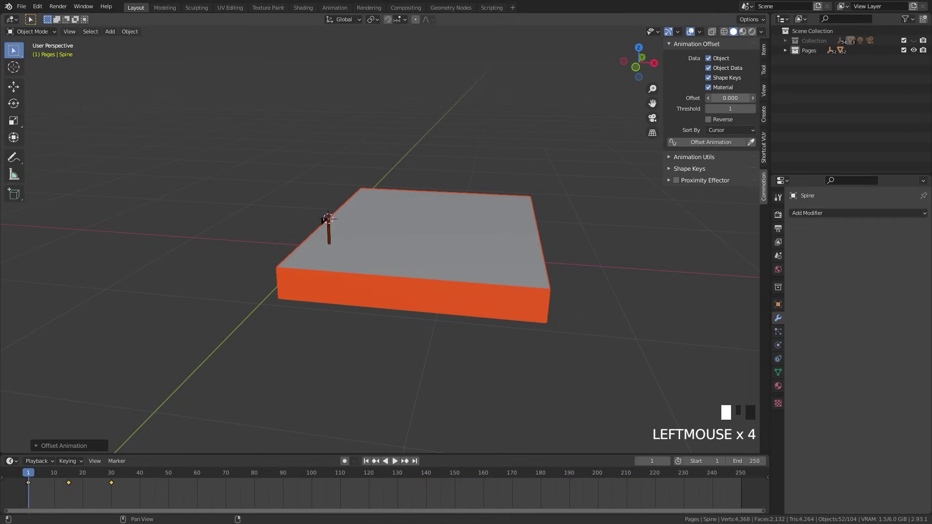
{"action": "key", "text": "BackSpace"}
{"action": "type", "text": "5"}
{"action": "key", "text": "Return"}
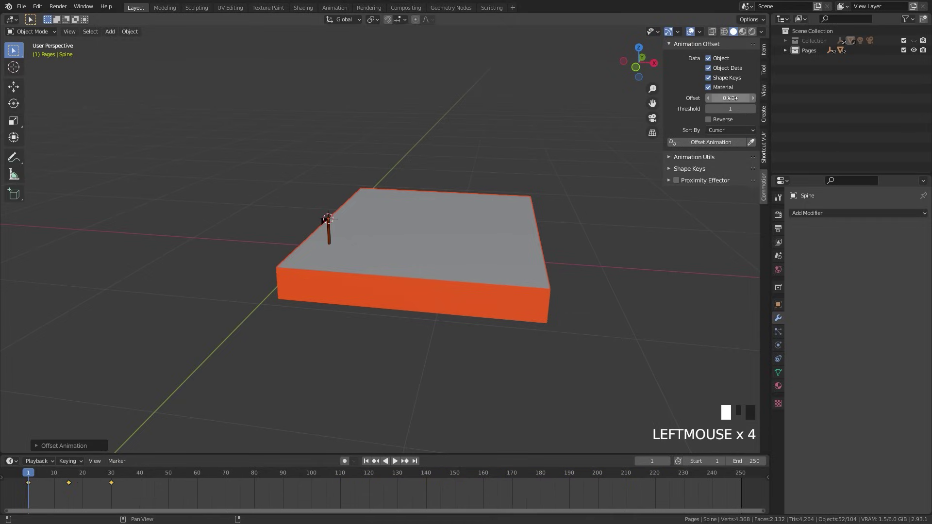
{"action": "left_click", "coordinate": [704, 143]}
{"action": "key", "text": "space"}
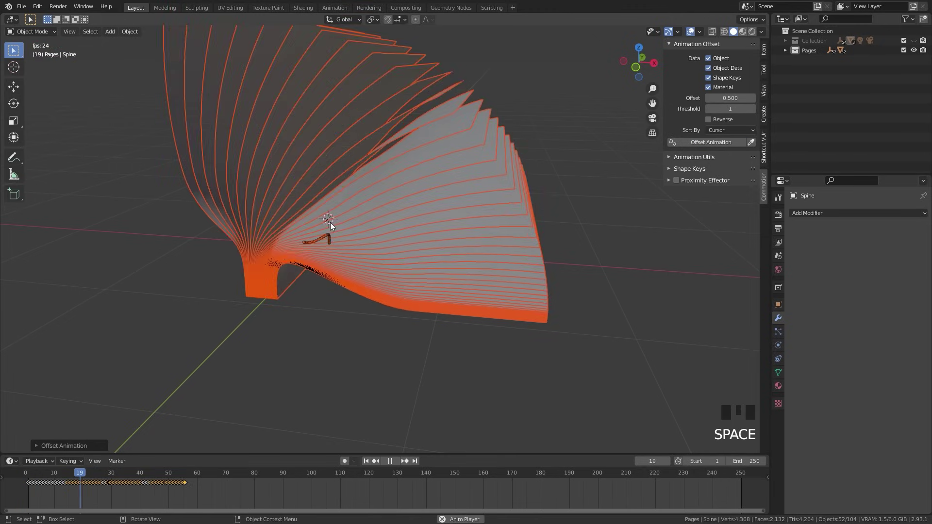
{"action": "middle_click_drag", "start_coordinate": [330, 221], "coordinate": [312, 210]}
{"action": "key", "text": "space"}
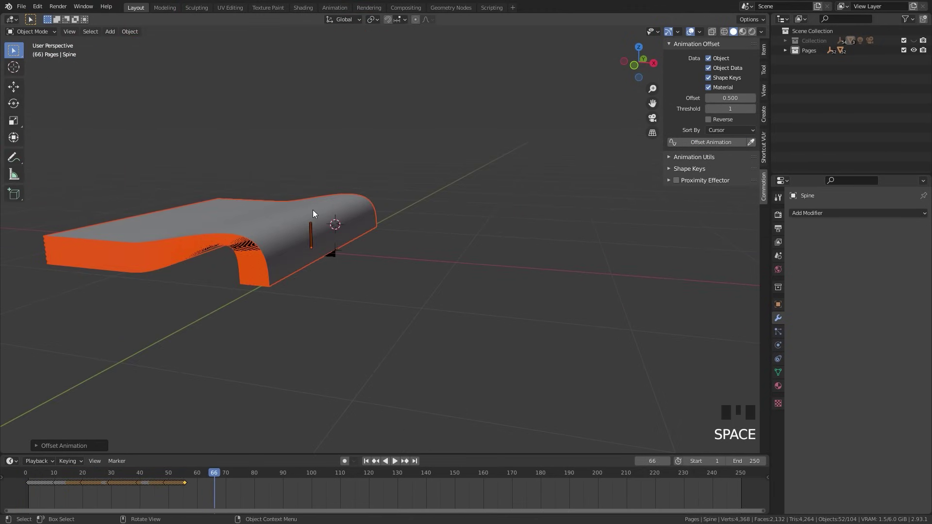
Step: Undo the offset trials back to the page animation with an offset of 2
{"action": "key", "text": "ctrl+z"}
{"action": "key", "text": "ctrl+z"}
{"action": "key", "text": "ctrl+z"}
{"action": "key", "text": "ctrl+z"}
{"action": "key", "text": "ctrl+z"}
{"action": "key", "text": "ctrl+z"}
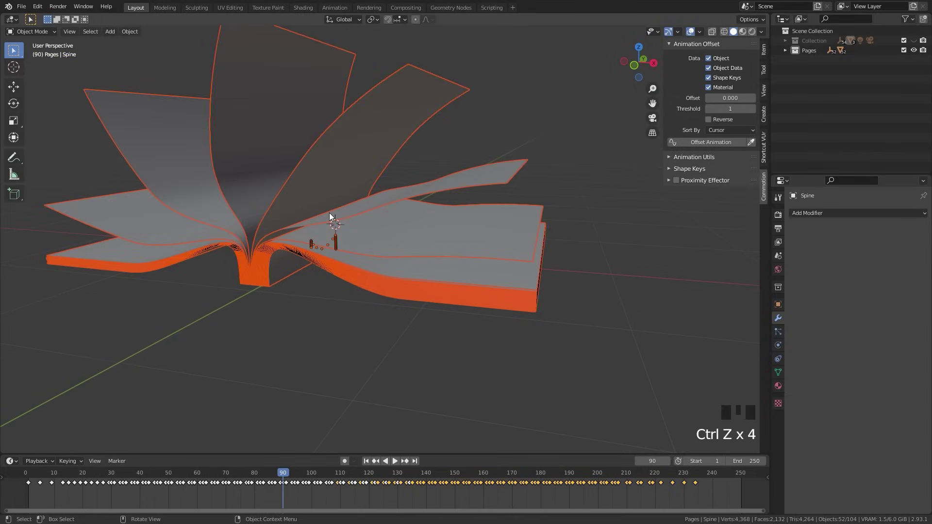
{"action": "key", "text": "ctrl+z"}
{"action": "key", "text": "ctrl+z"}
{"action": "key", "text": "ctrl+z"}
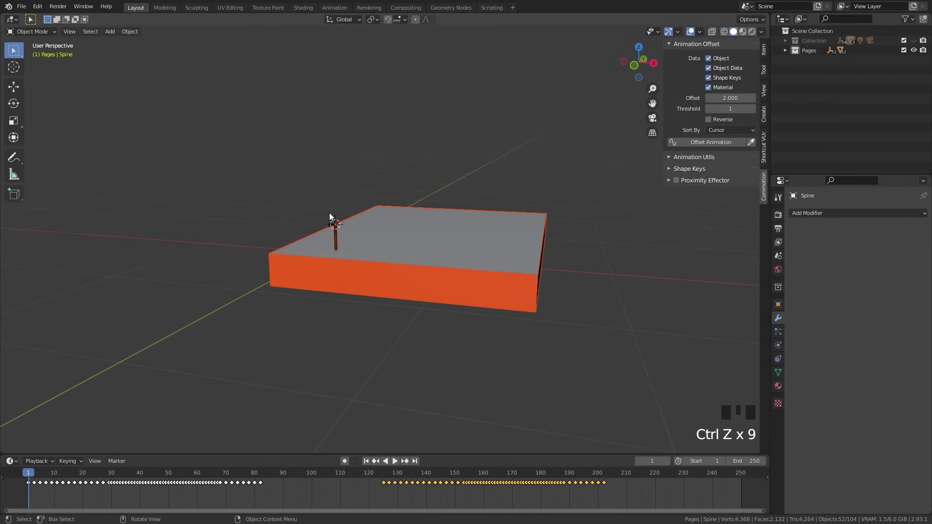
Step: In a wireframe front view at frame 108, scale the selected page hooks to about 0.6 along global Z
{"action": "middle_click_drag", "start_coordinate": [340, 215], "coordinate": [416, 256]}
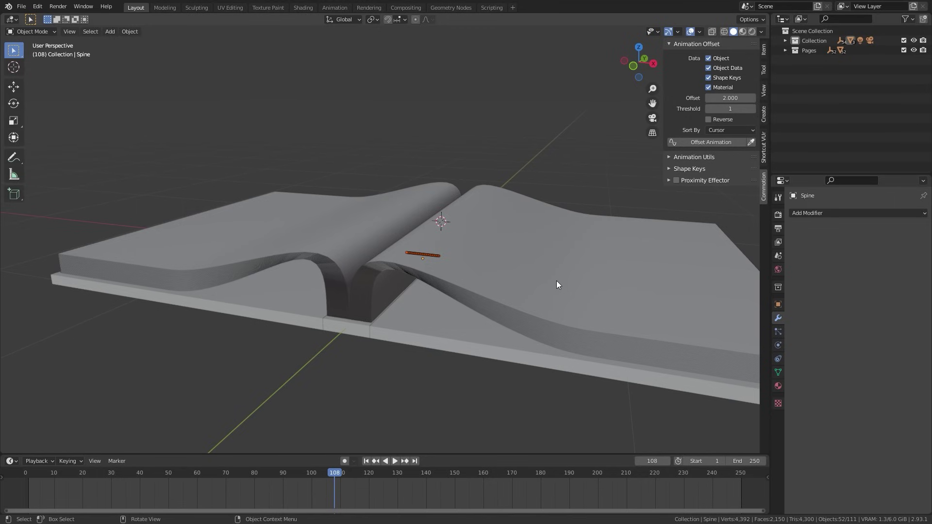
{"action": "key", "text": "KP_1"}
{"action": "key", "text": "shift+z"}
{"action": "scroll", "coordinate": [381, 266], "scroll_direction": "up", "scroll_amount": 4}
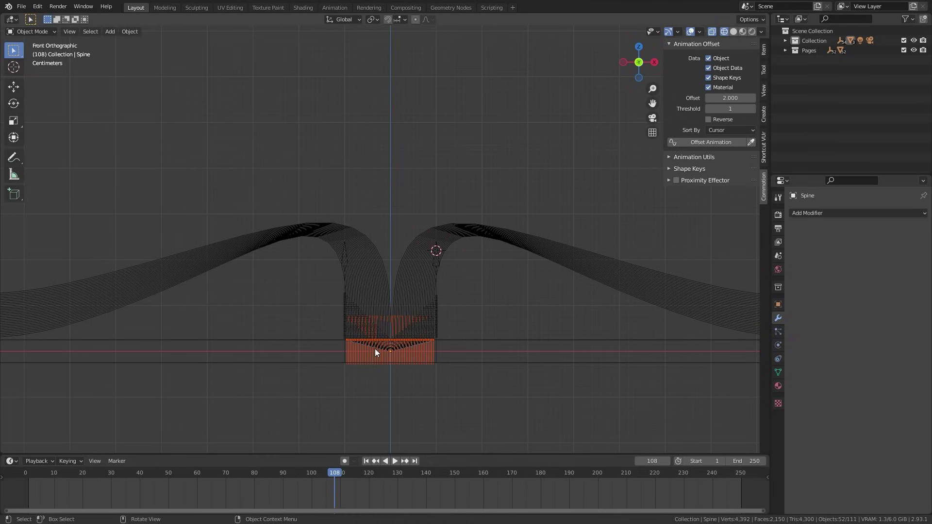
{"action": "key", "text": "s"}
{"action": "key", "text": "z"}
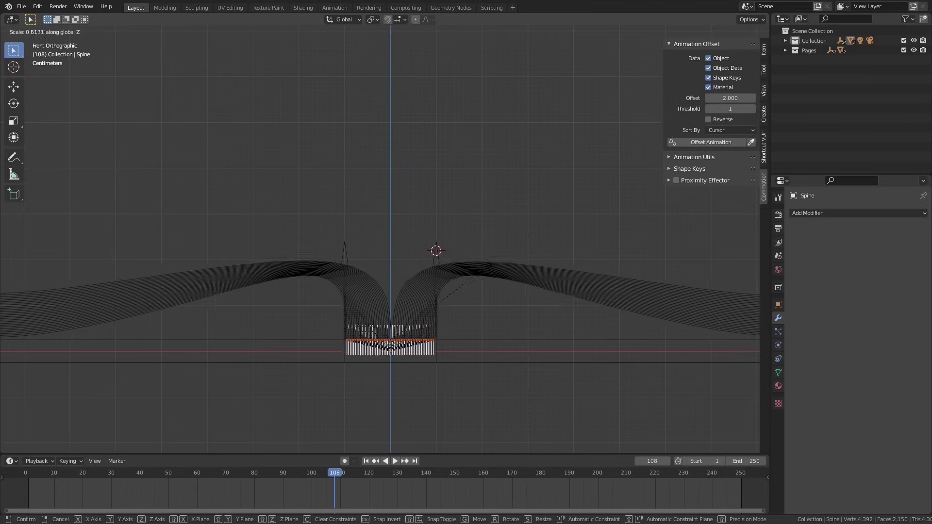
{"action": "mouse_move", "coordinate": [476, 268]}
{"action": "left_click", "coordinate": [270, 294]}
{"action": "scroll", "coordinate": [318, 254], "scroll_direction": "down", "scroll_amount": 3}
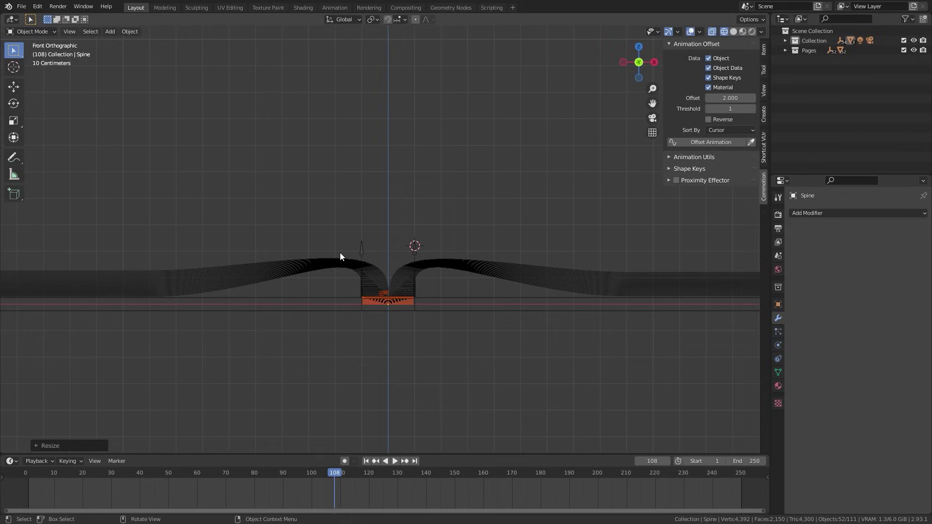
Step: Scale the selected page hooks along global Z again while viewing the open book's page bend in perspective
{"action": "middle_click_drag", "start_coordinate": [391, 270], "coordinate": [418, 267]}
{"action": "scroll", "coordinate": [419, 267], "scroll_direction": "up", "scroll_amount": 3}
{"action": "key", "text": "s"}
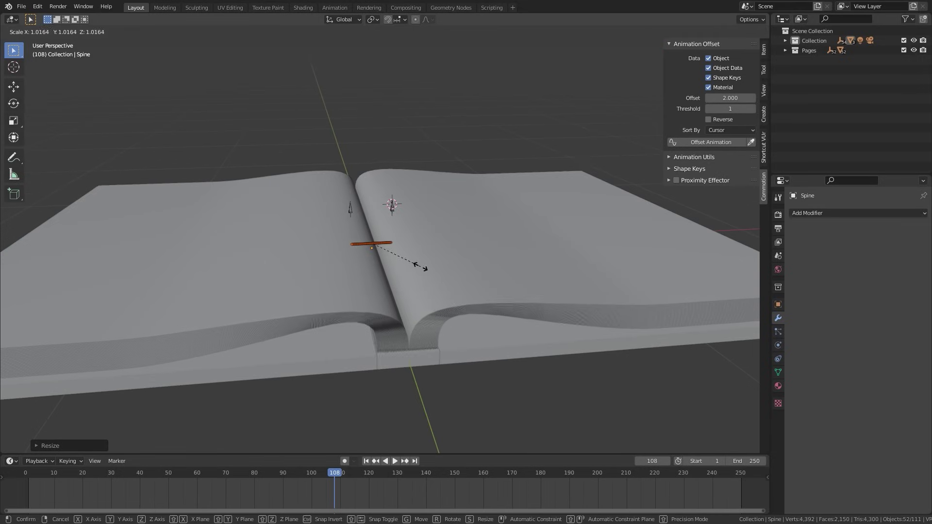
{"action": "key", "text": "z"}
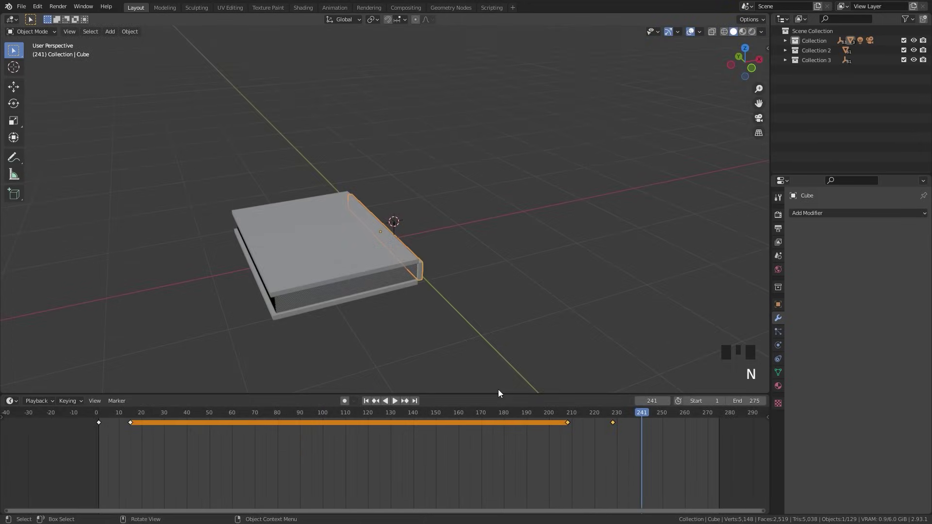
Step: Add a plane to the book scene and scale it by 5
{"action": "left_click", "coordinate": [351, 274]}
{"action": "key", "text": "shift+a"}
{"action": "left_click", "coordinate": [359, 244]}
{"action": "key", "text": "s"}
{"action": "key", "text": "5"}
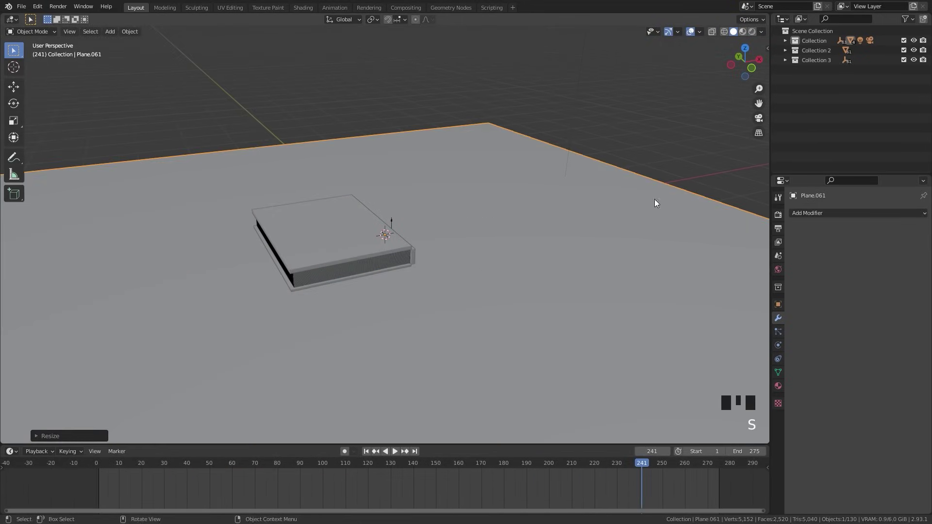
{"action": "key", "text": "Return"}
Step: Move the new plane beneath the closed book in front view and resize it as the ground surface
{"action": "key", "text": "KP_1"}
{"action": "scroll", "coordinate": [393, 298], "scroll_direction": "up", "scroll_amount": 4}
{"action": "key", "text": "g"}
{"action": "key", "text": "s"}
{"action": "scroll", "coordinate": [413, 225], "scroll_direction": "down", "scroll_amount": 7}
{"action": "mouse_move", "coordinate": [381, 229]}
{"action": "middle_mouse_down"}
{"action": "mouse_move", "coordinate": [413, 225]}
{"action": "mouse_move", "coordinate": [381, 227]}
{"action": "middle_mouse_up"}
{"action": "scroll", "coordinate": [381, 227], "scroll_direction": "up", "scroll_amount": 4}
Step: Set the world background colour to an Environment Texture and browse to the Blender Made Easy favourite folder for its image
{"action": "left_click", "coordinate": [778, 269]}
{"action": "left_click", "coordinate": [848, 277]}
{"action": "left_click", "coordinate": [652, 295]}
{"action": "left_click", "coordinate": [898, 289]}
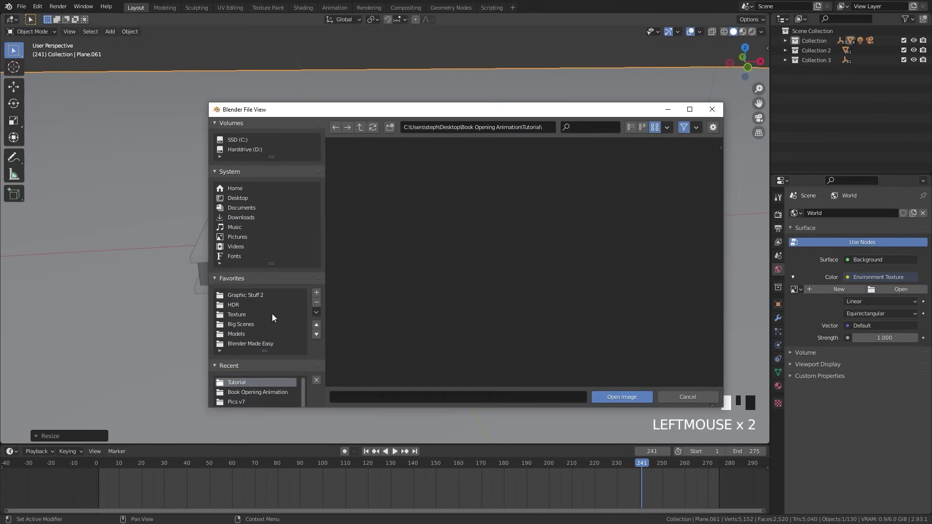
{"action": "left_click", "coordinate": [250, 345]}
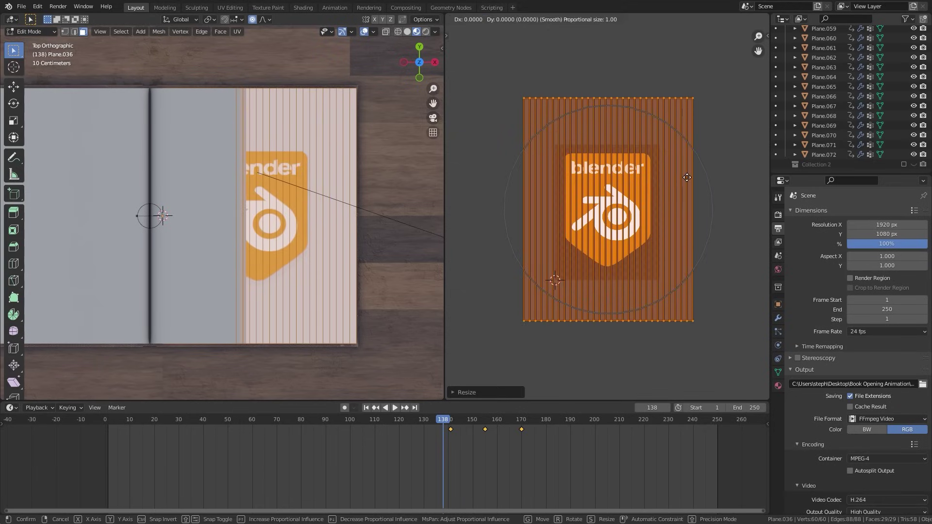
Step: Cancel the whole-UV move and shift the page UV's spine-side edge about -0.265 along X with proportional editing
{"action": "key", "text": "Escape"}
{"action": "key", "text": "Tab"}
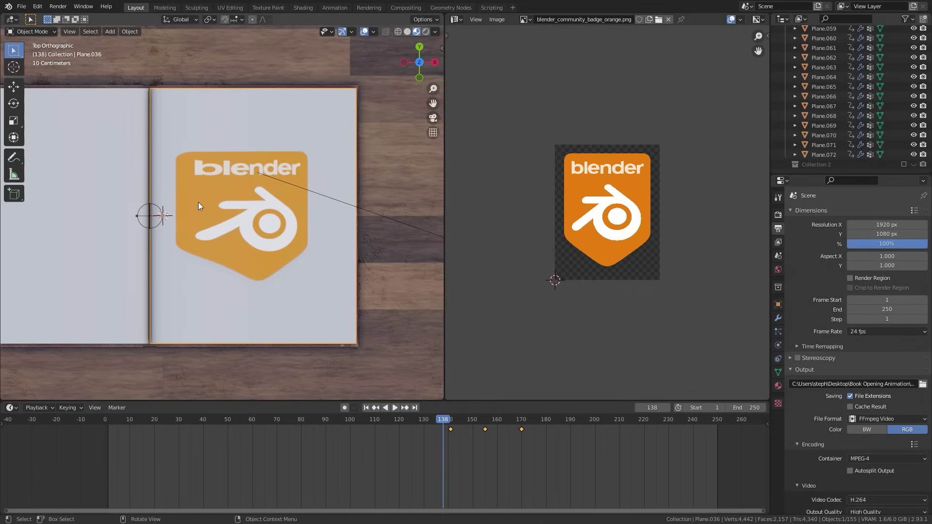
{"action": "key", "text": "Tab"}
{"action": "key", "text": "g"}
{"action": "key", "text": "x"}
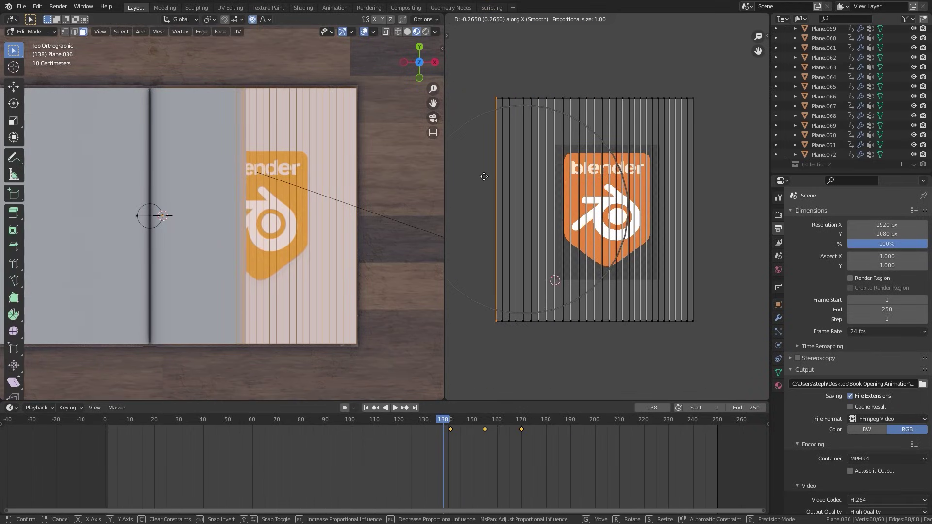
{"action": "left_click", "coordinate": [485, 176]}
Step: Fine-tune the page UV's outer edge along X and check the Blender logo on the open page
{"action": "key", "text": "Tab"}
{"action": "middle_click_drag", "start_coordinate": [427, 160], "coordinate": [279, 207]}
{"action": "scroll", "coordinate": [278, 207], "scroll_direction": "up", "scroll_amount": 2}
{"action": "key", "text": "Tab"}
{"action": "key", "text": "g"}
{"action": "key", "text": "x"}
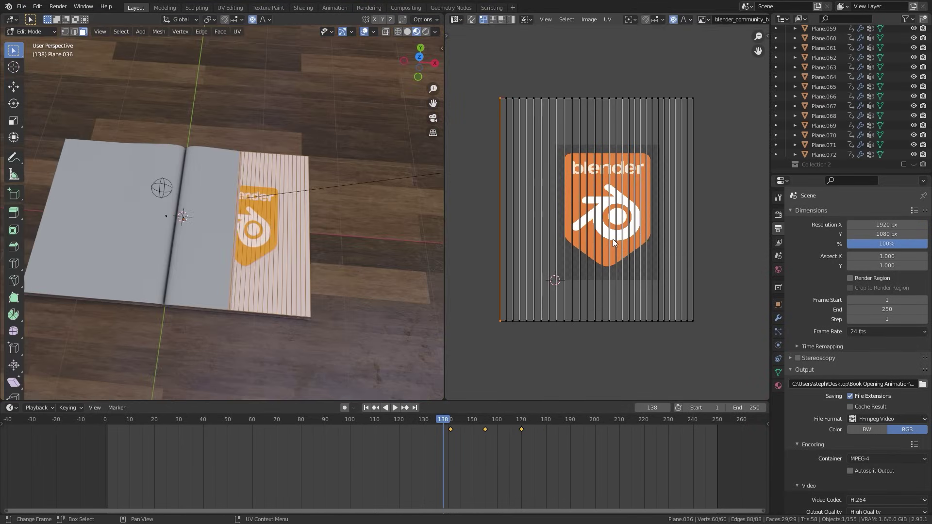
{"action": "key", "text": "Tab"}
{"action": "scroll", "coordinate": [250, 283], "scroll_direction": "up", "scroll_amount": 3}
{"action": "scroll", "coordinate": [300, 231], "scroll_direction": "down", "scroll_amount": 1}
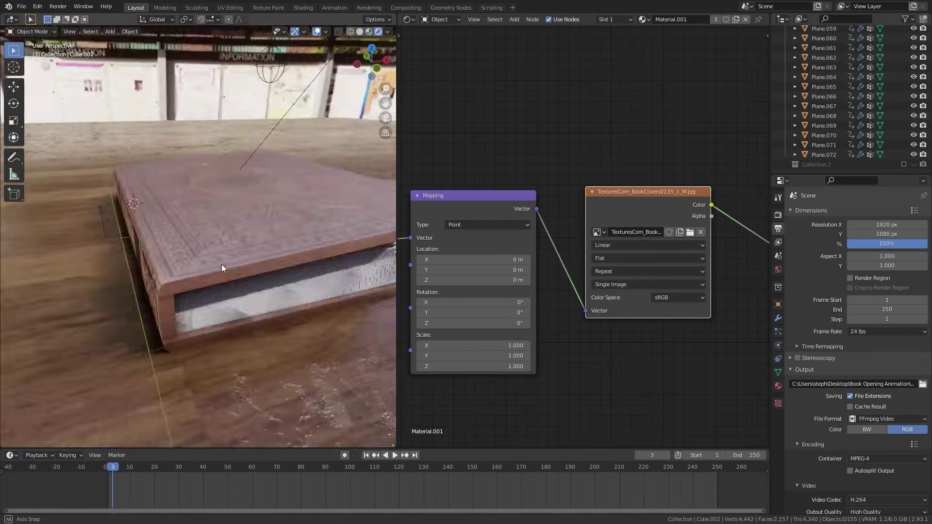
Step: Play the textured book animation in rendered view and inspect the opening cover and pages from another angle
{"action": "key", "text": "space"}
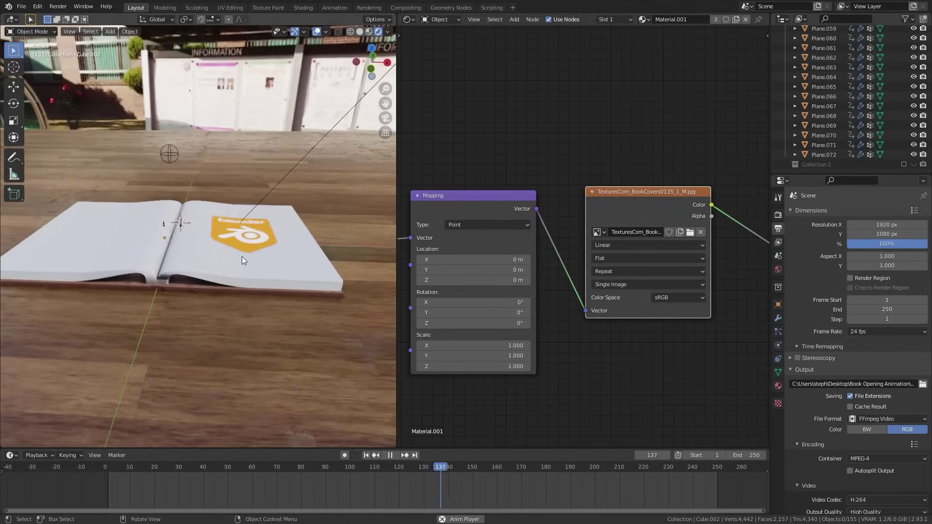
{"action": "middle_click_drag", "start_coordinate": [225, 267], "coordinate": [186, 276]}
{"action": "key", "text": "space"}
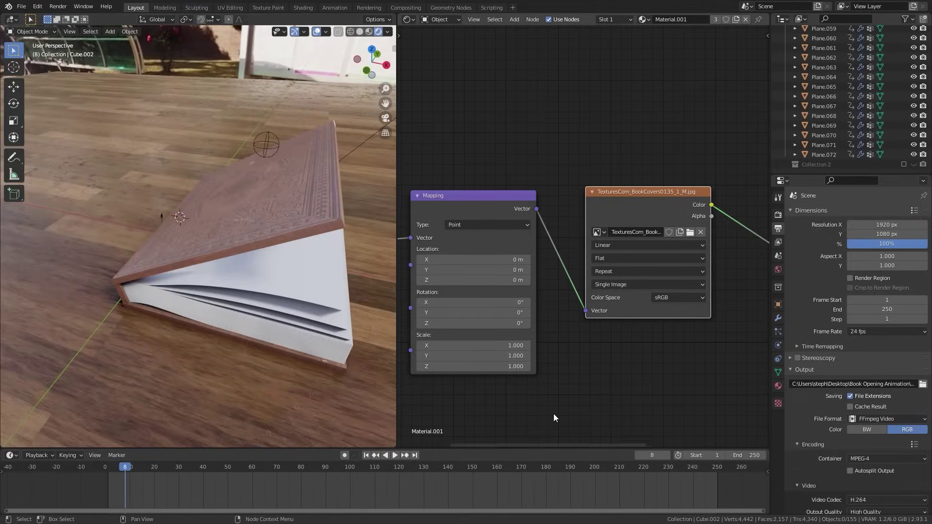